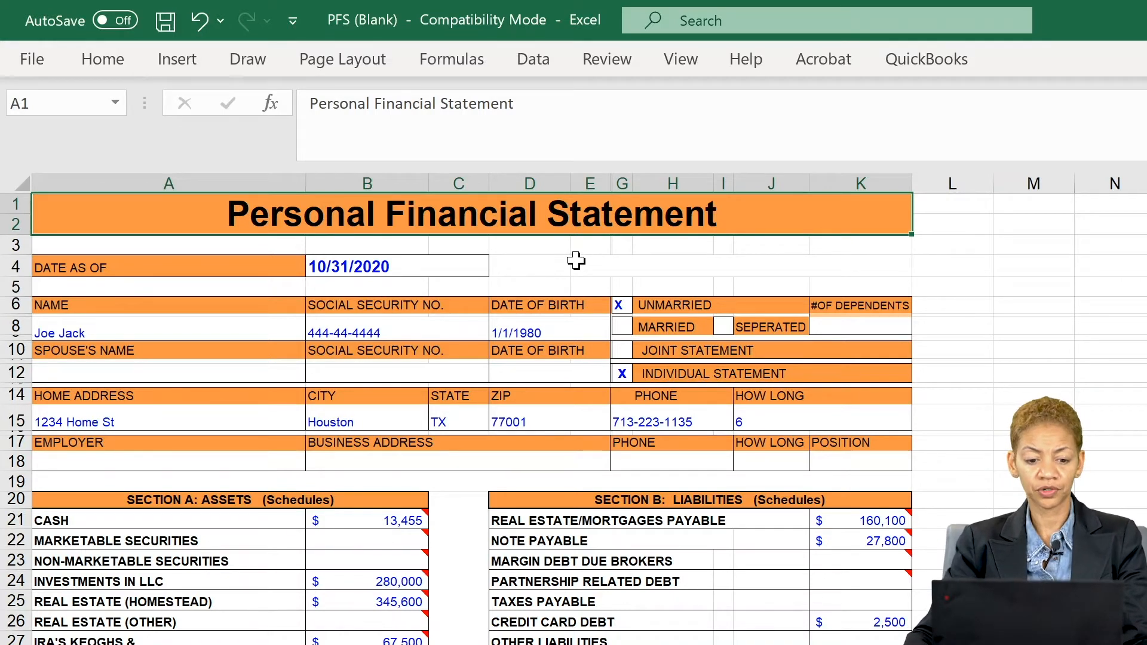
{"action": "left_click", "coordinate": [533, 264]}
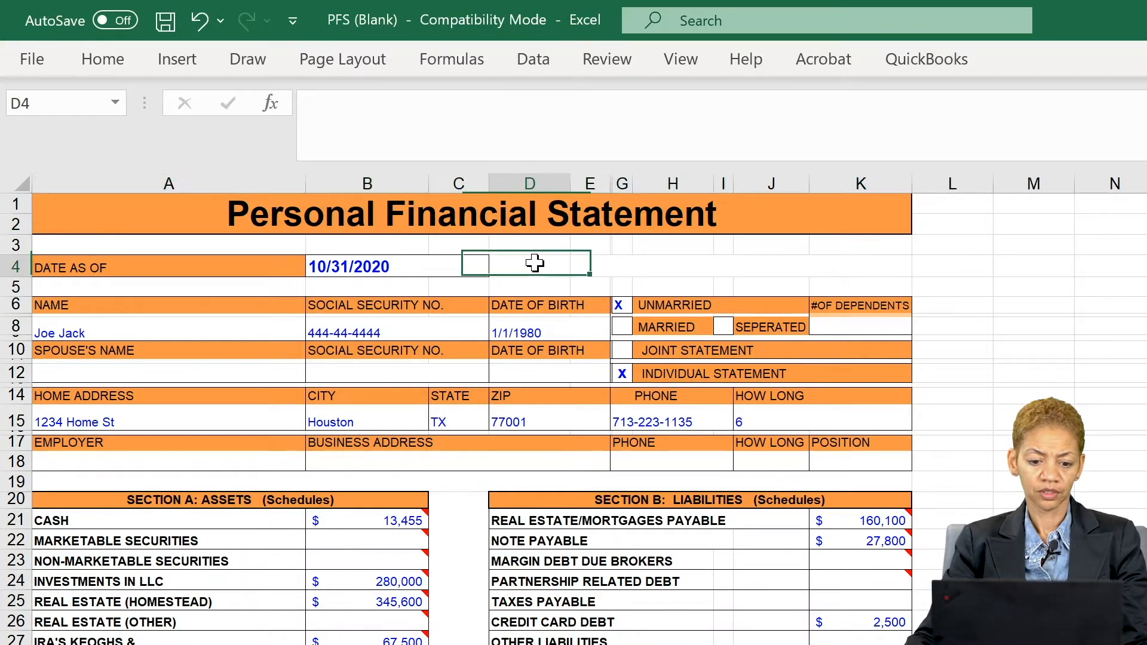
{"action": "left_click", "coordinate": [537, 231]}
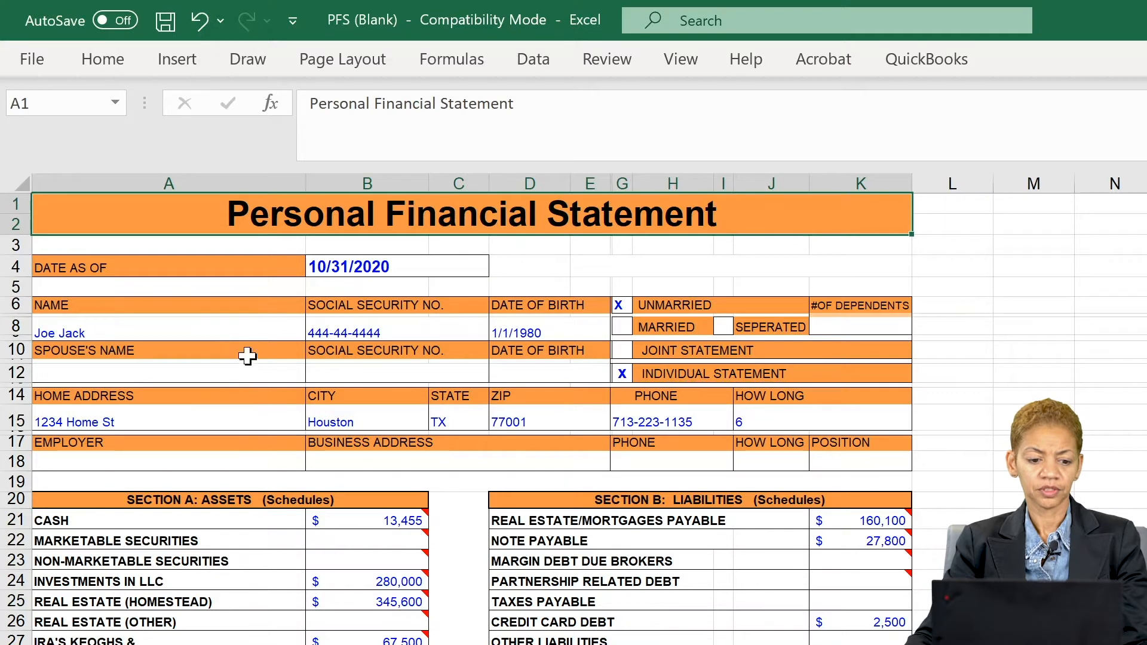
{"action": "left_click", "coordinate": [243, 267]}
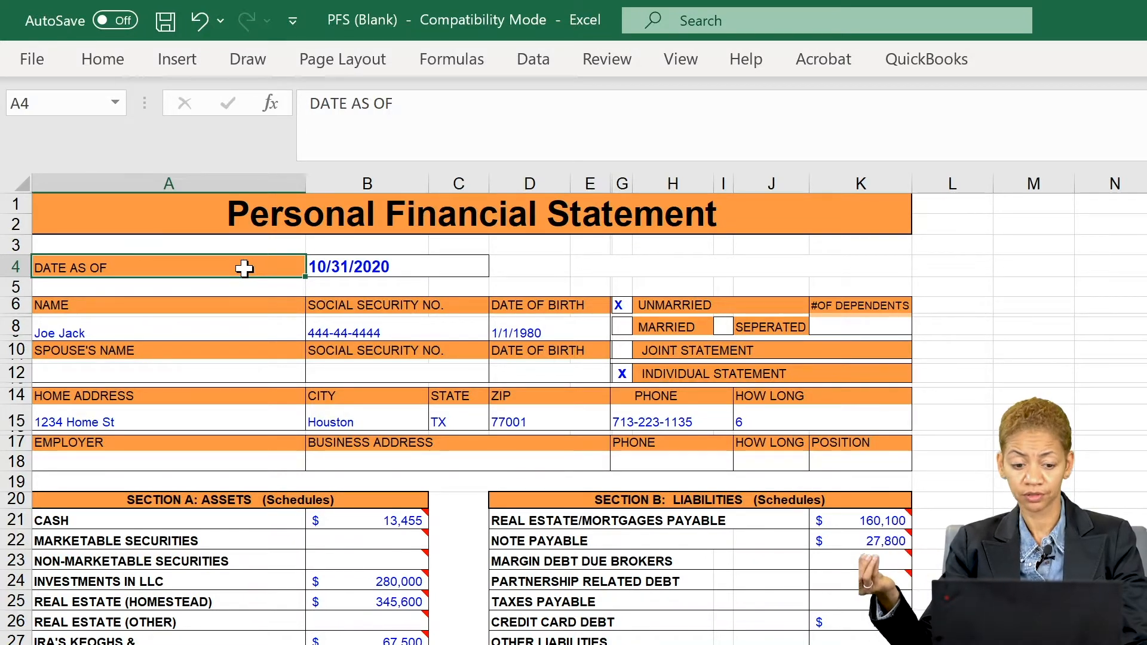
{"action": "left_click", "coordinate": [351, 268]}
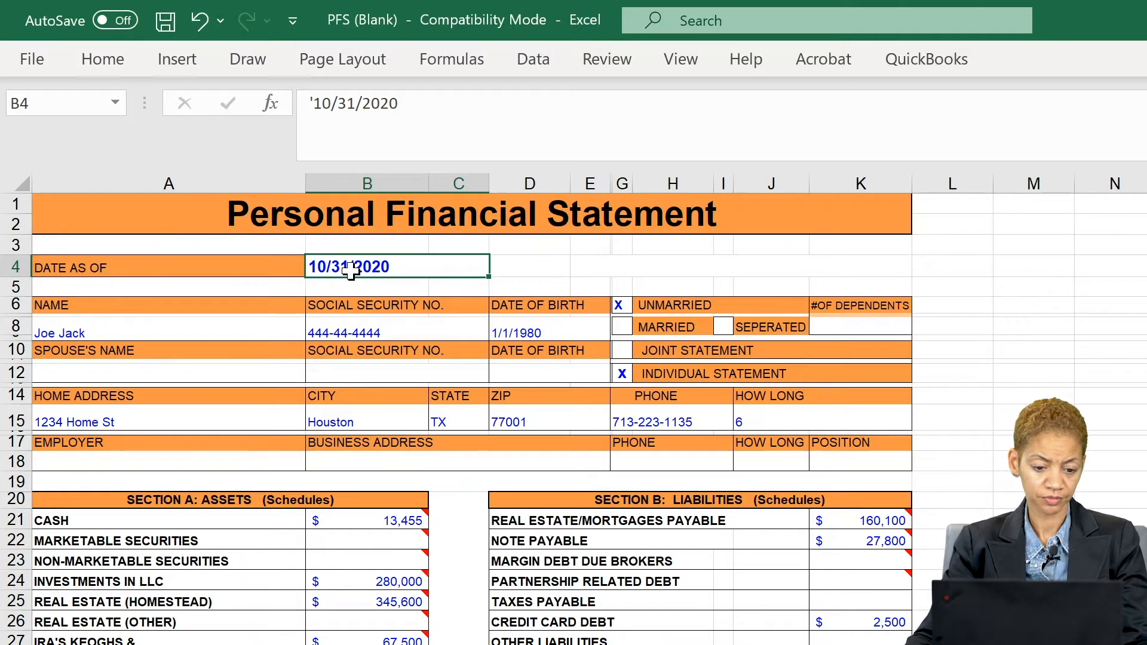
{"action": "left_click", "coordinate": [172, 285]}
{"action": "left_click", "coordinate": [145, 330]}
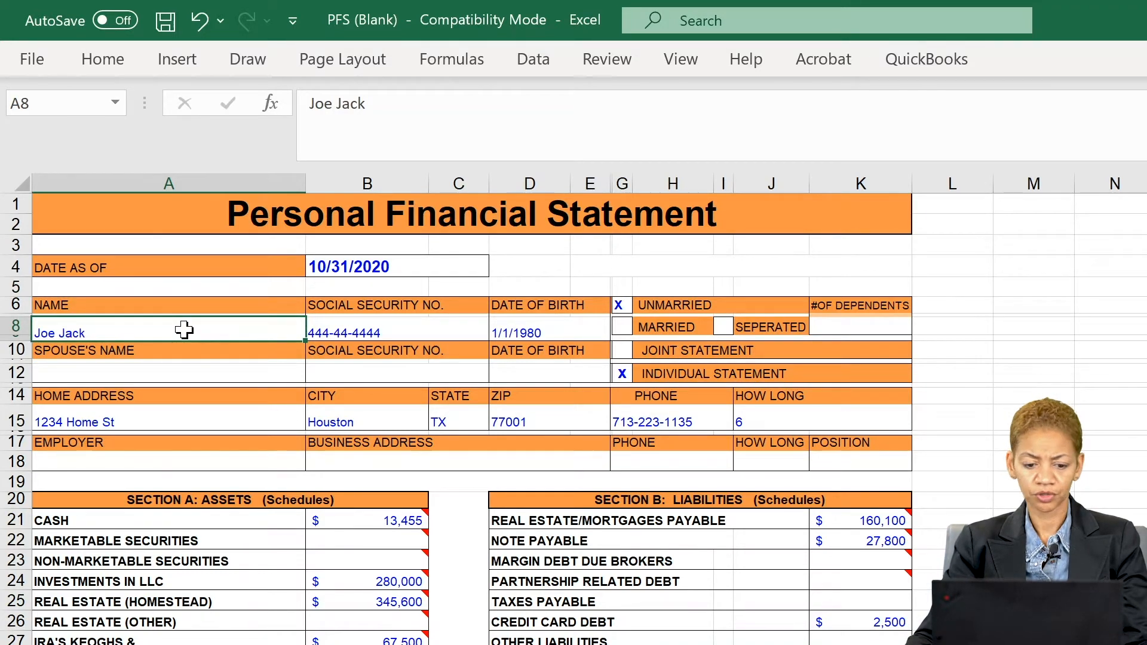
{"action": "left_click", "coordinate": [345, 328]}
{"action": "left_click", "coordinate": [512, 328]}
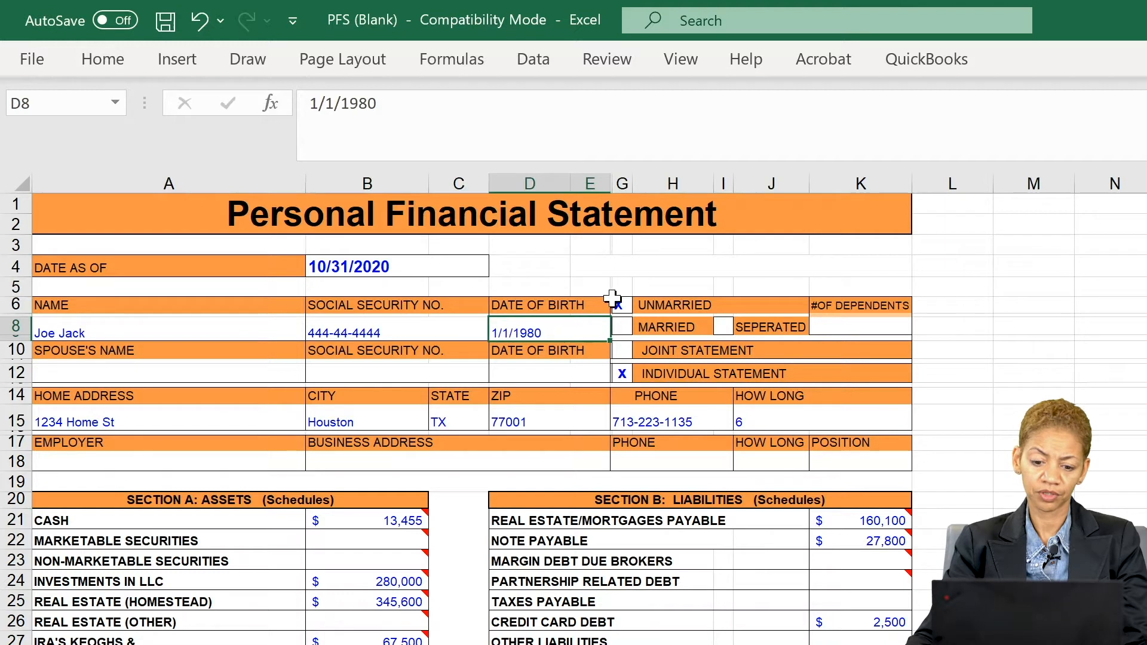
{"action": "left_click", "coordinate": [857, 326]}
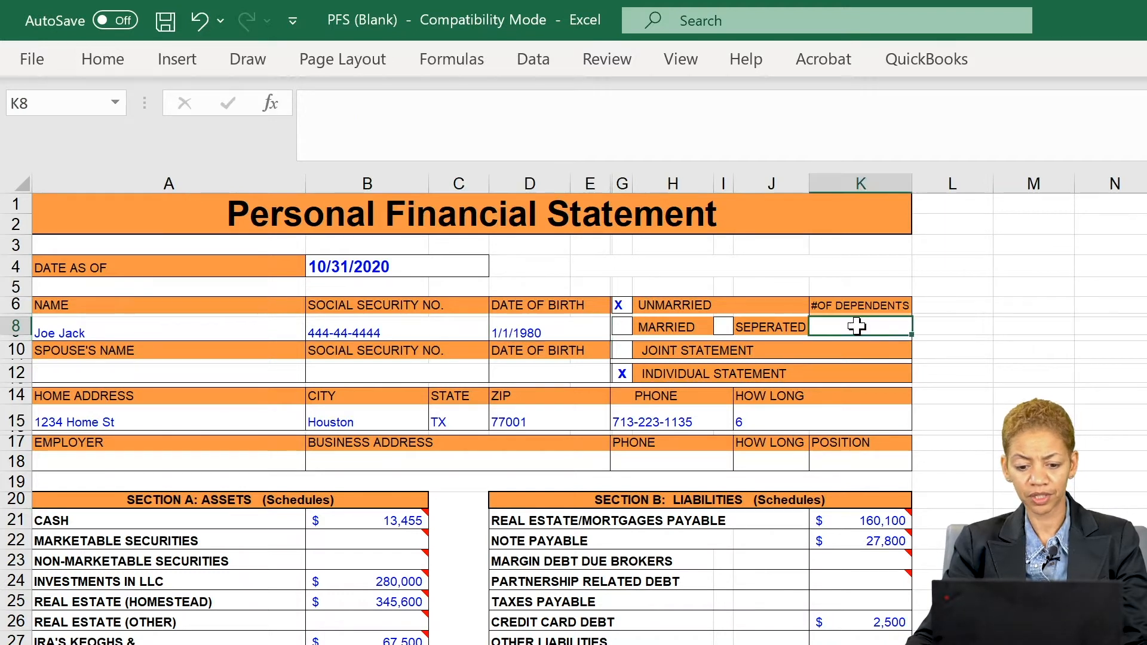
{"action": "left_click", "coordinate": [114, 426]}
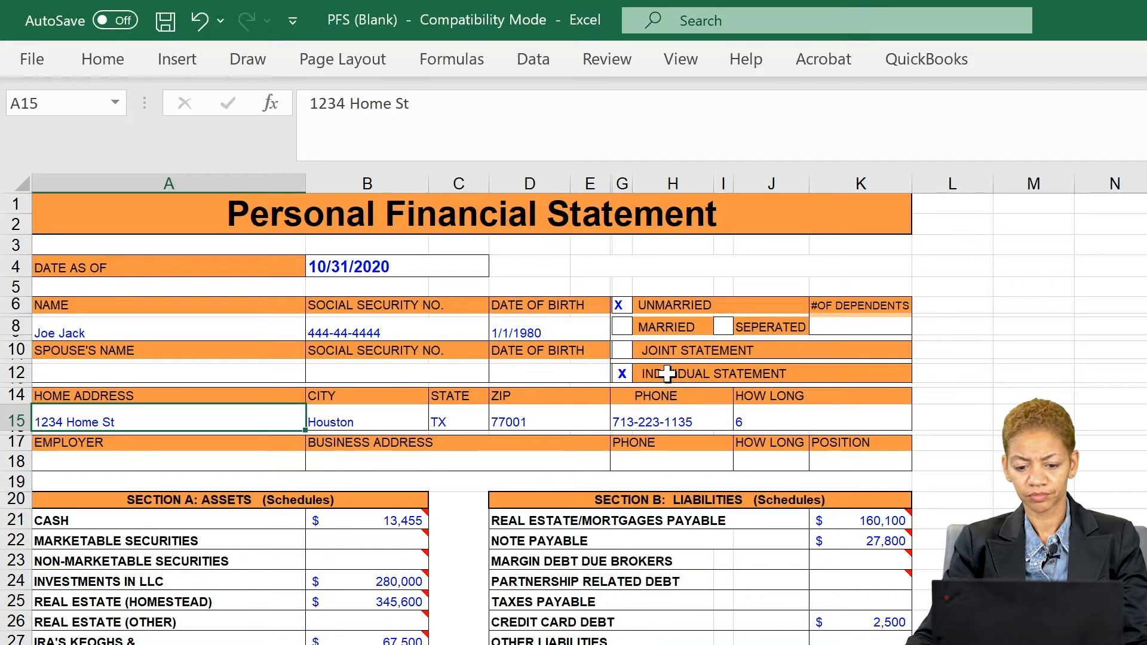
{"action": "left_click", "coordinate": [622, 374]}
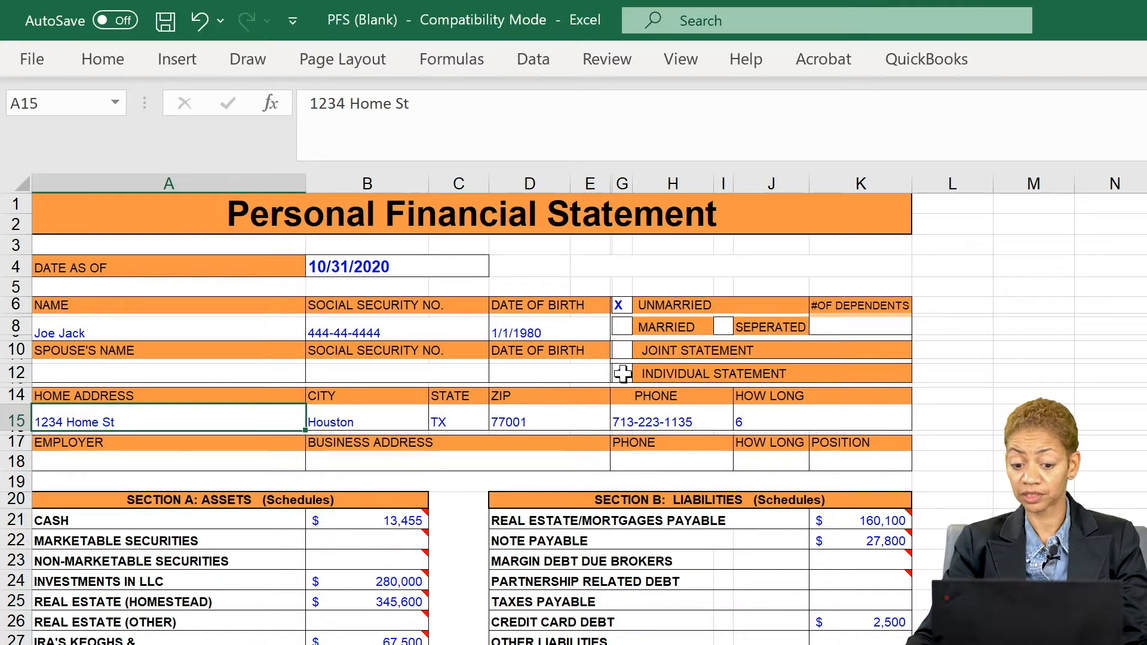
{"action": "left_click", "coordinate": [638, 420]}
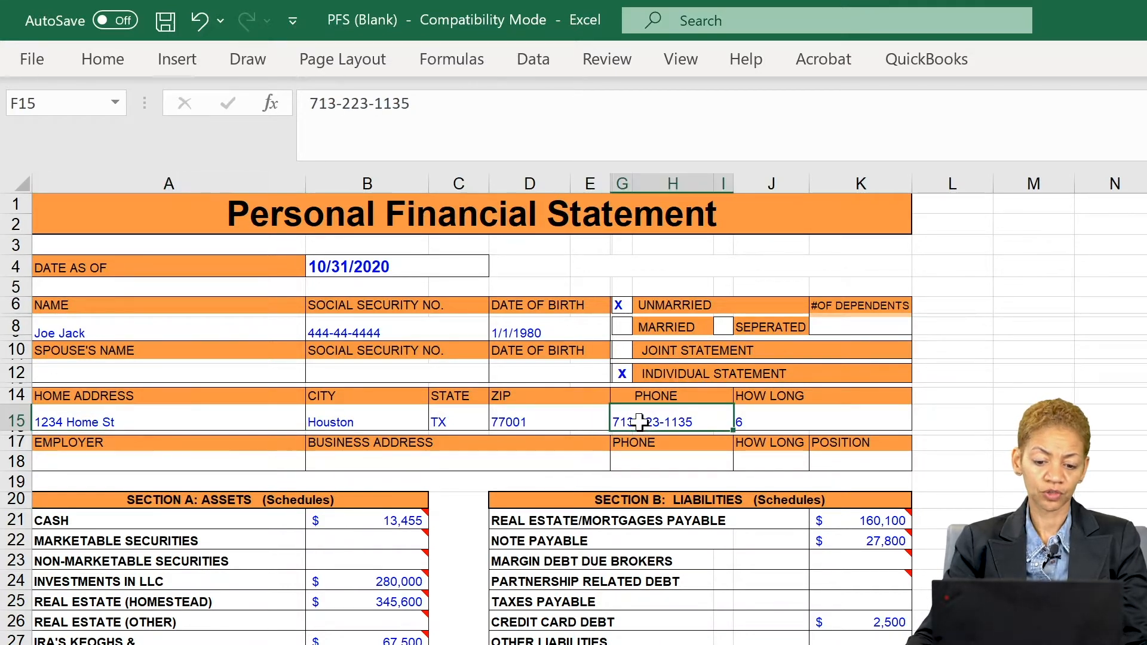
{"action": "left_click", "coordinate": [764, 419]}
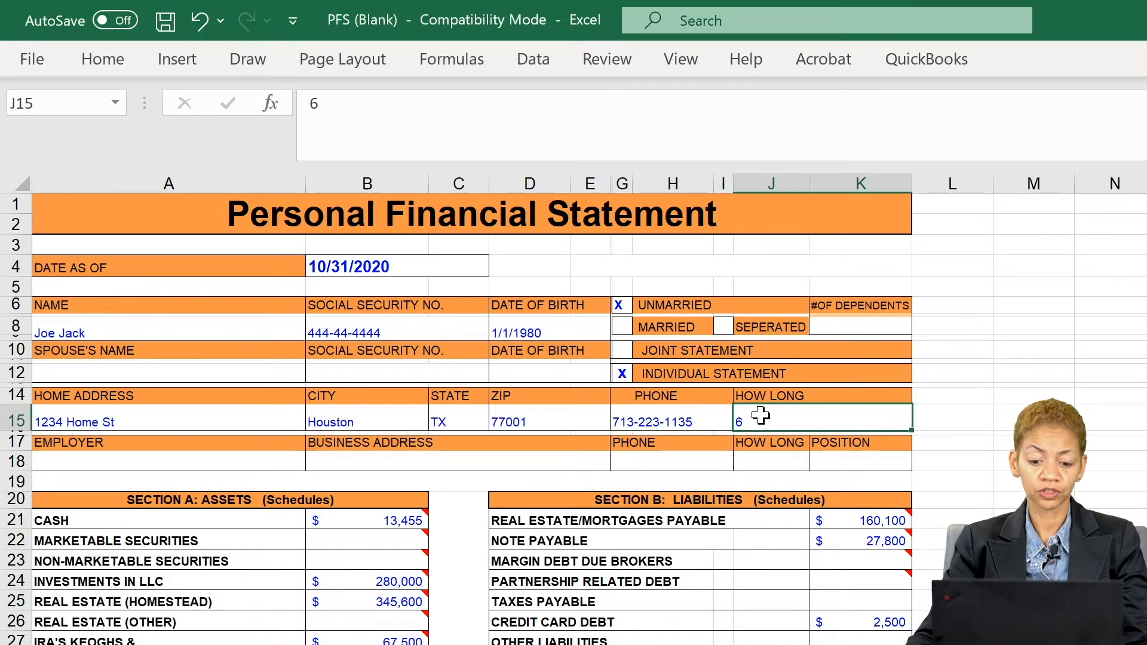
{"action": "left_click", "coordinate": [225, 466]}
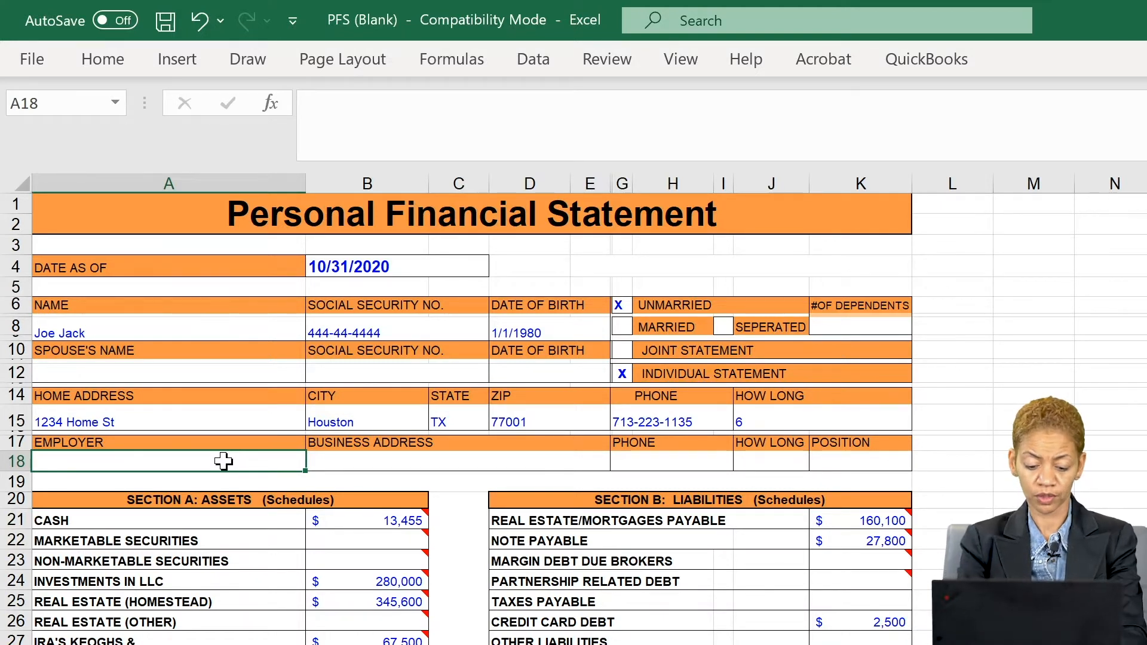
- Enter Willy World LLC as the employer in A18 and its business address in B18
{"action": "type", "text": "Willy Worl"}
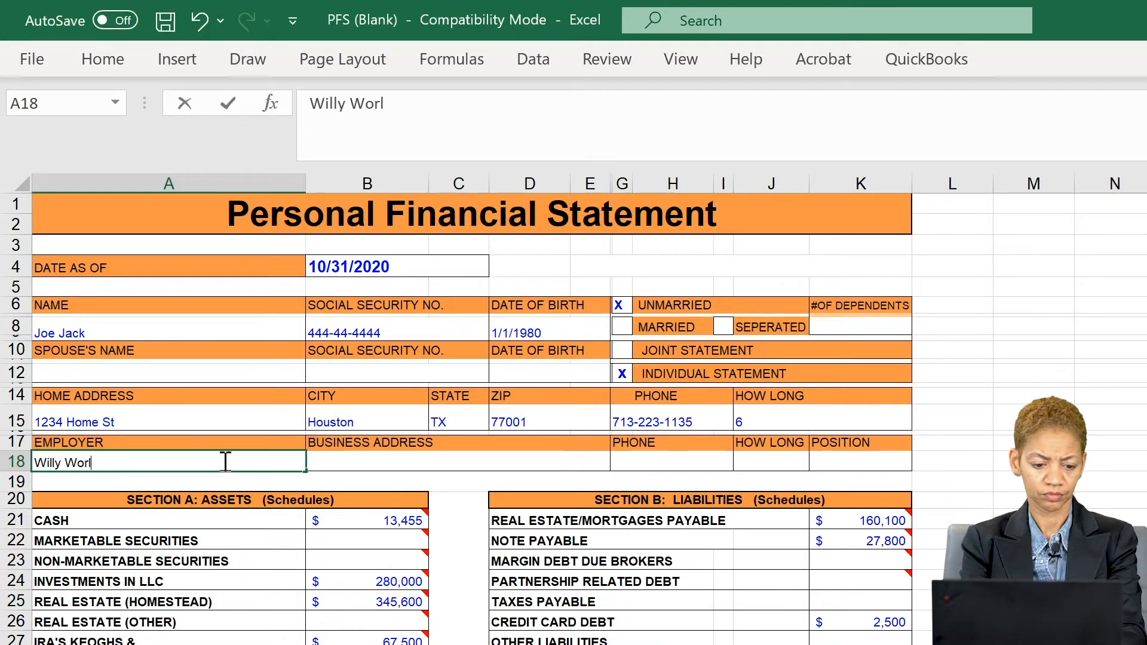
{"action": "type", "text": "d LLC"}
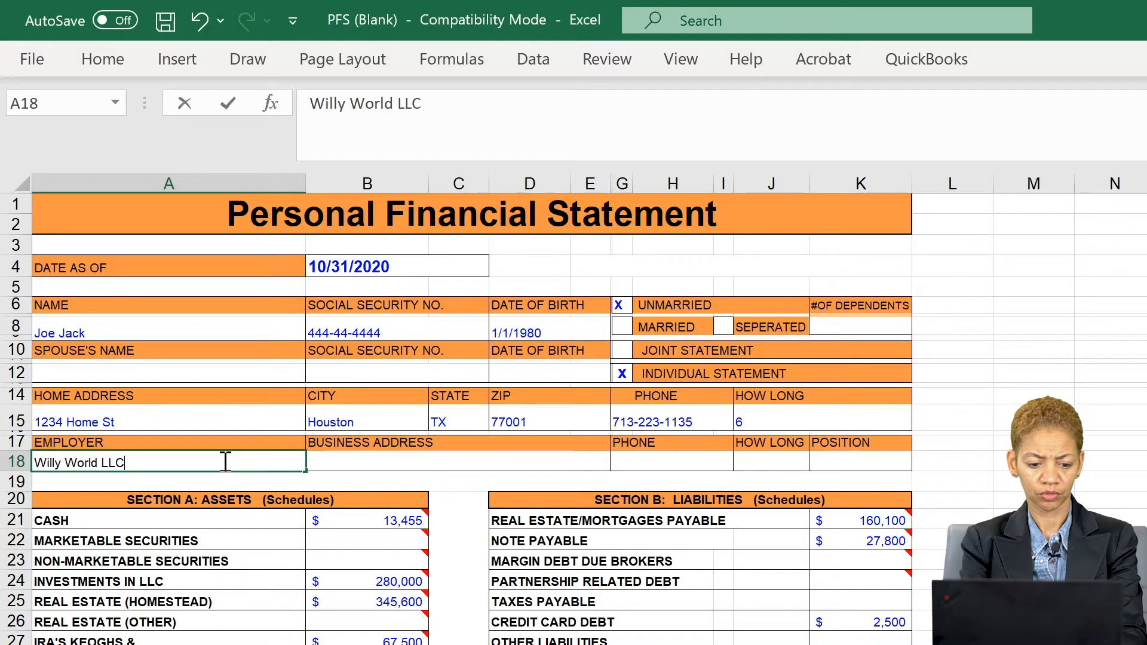
{"action": "key", "text": "Tab"}
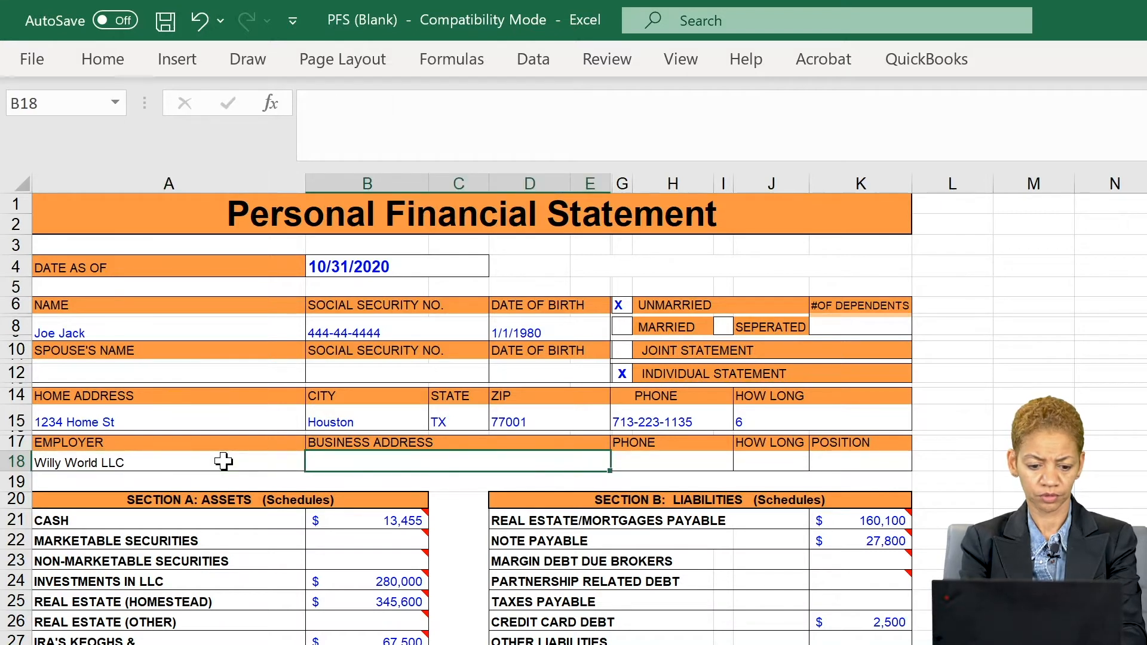
{"action": "type", "text": "1234 s"}
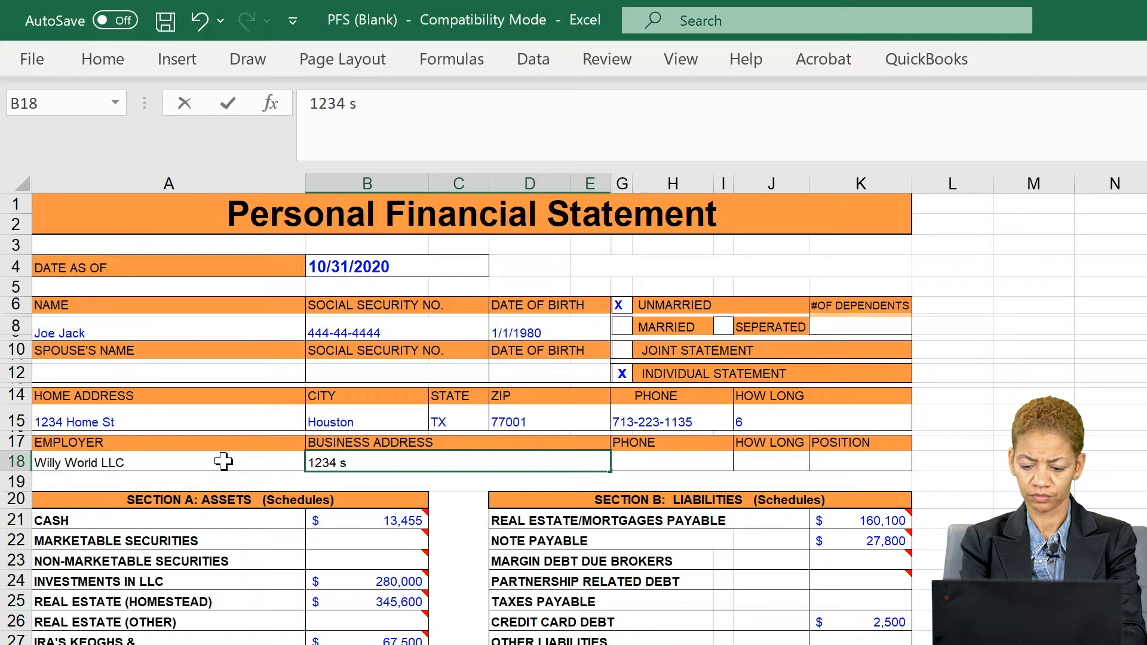
{"action": "key", "text": "BackSpace"}
{"action": "type", "text": "St"}
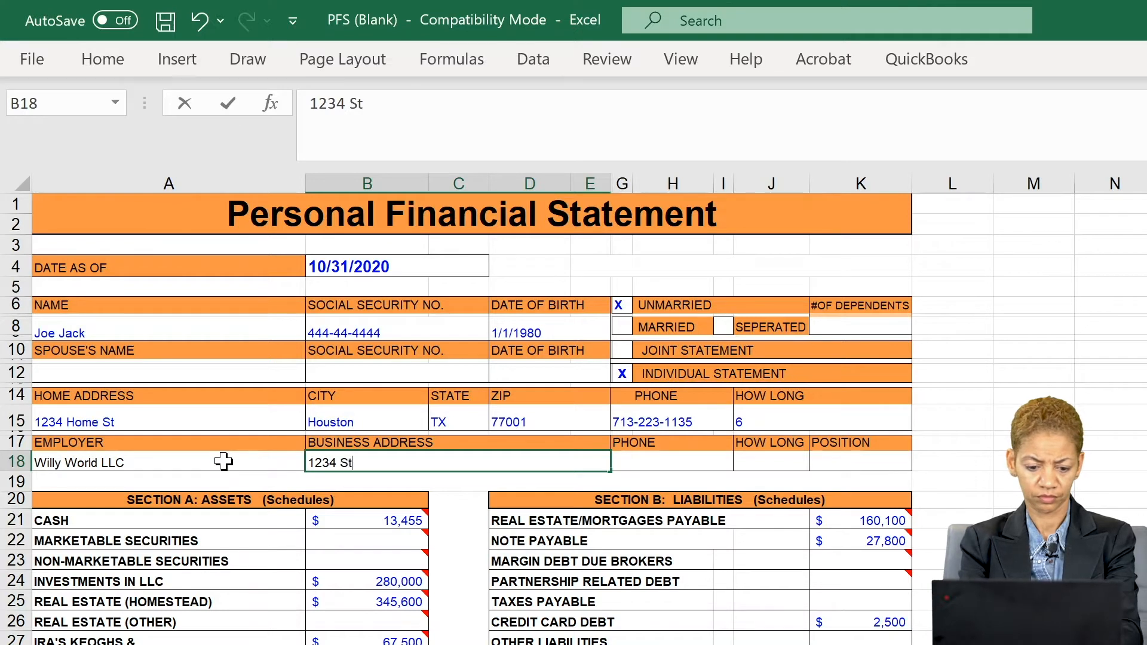
{"action": "type", "text": "reet St"}
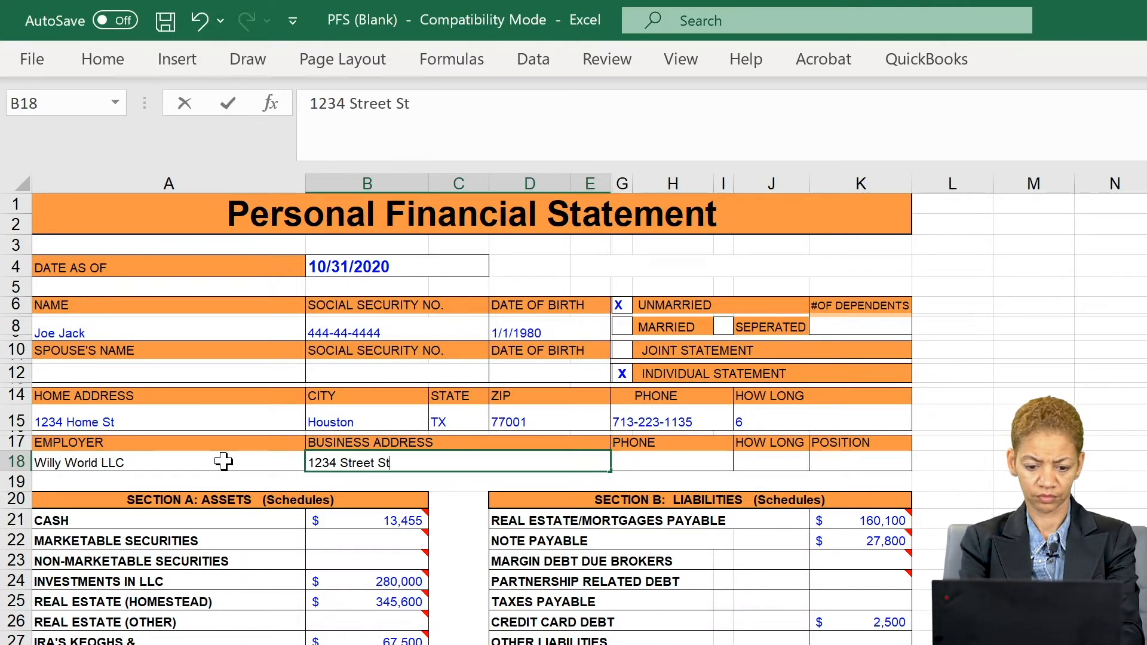
{"action": "key", "text": "Tab"}
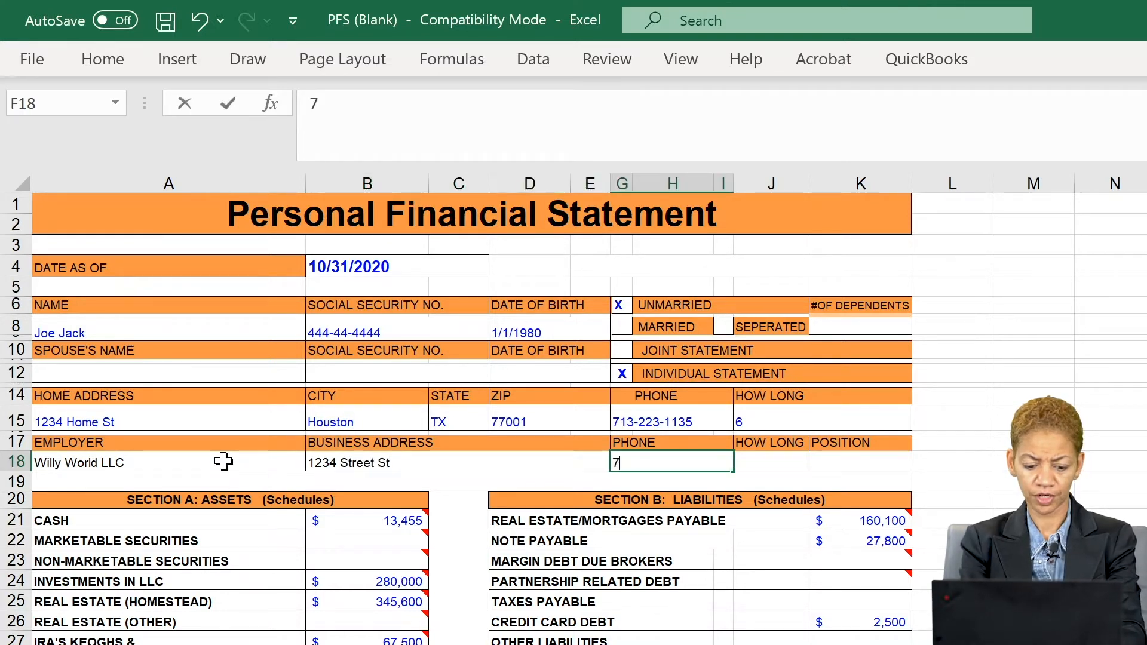
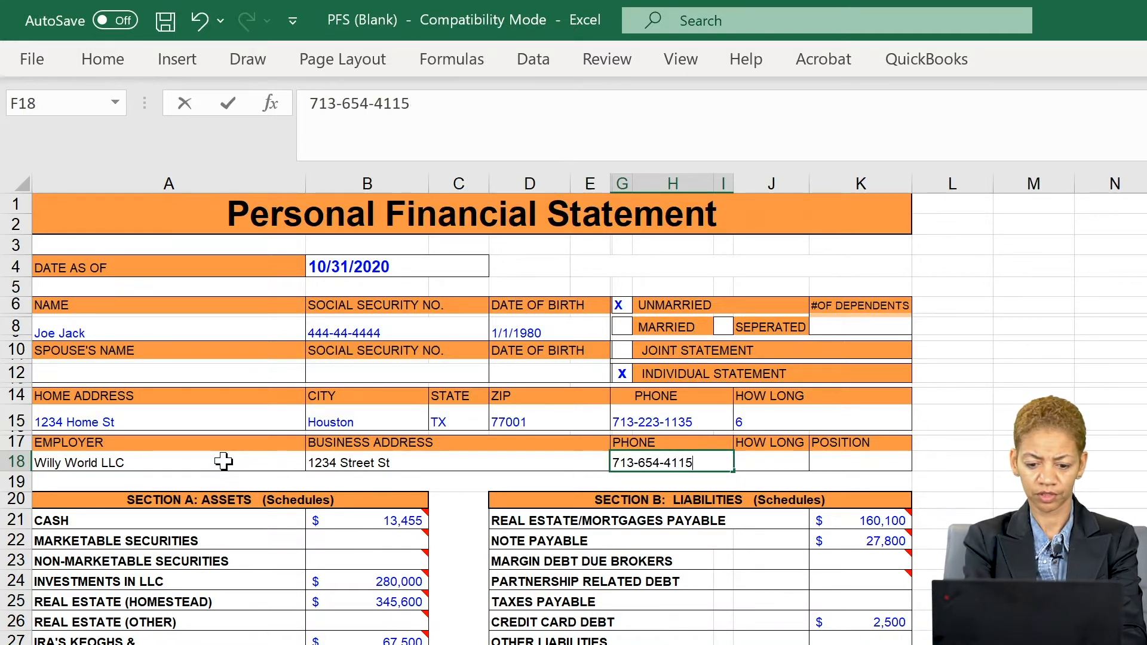
- Add the employer's phone number, 11 under HOW LONG, and Member as the position
{"action": "key", "text": "Tab"}
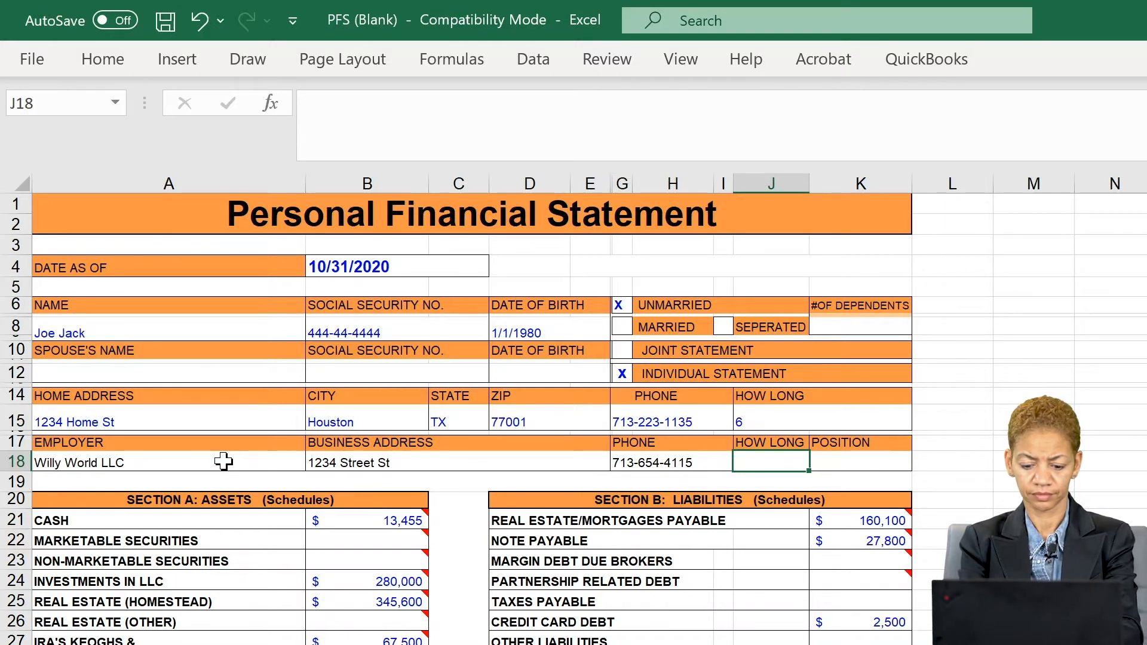
{"action": "type", "text": "11"}
{"action": "key", "text": "Tab"}
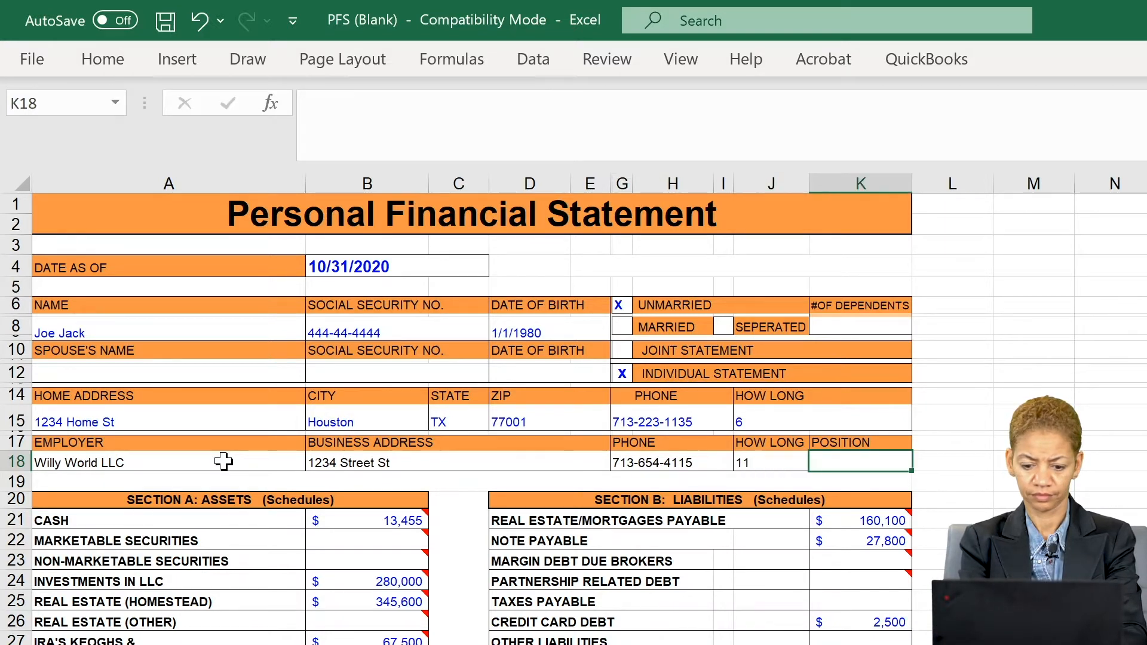
{"action": "type", "text": "Owner"}
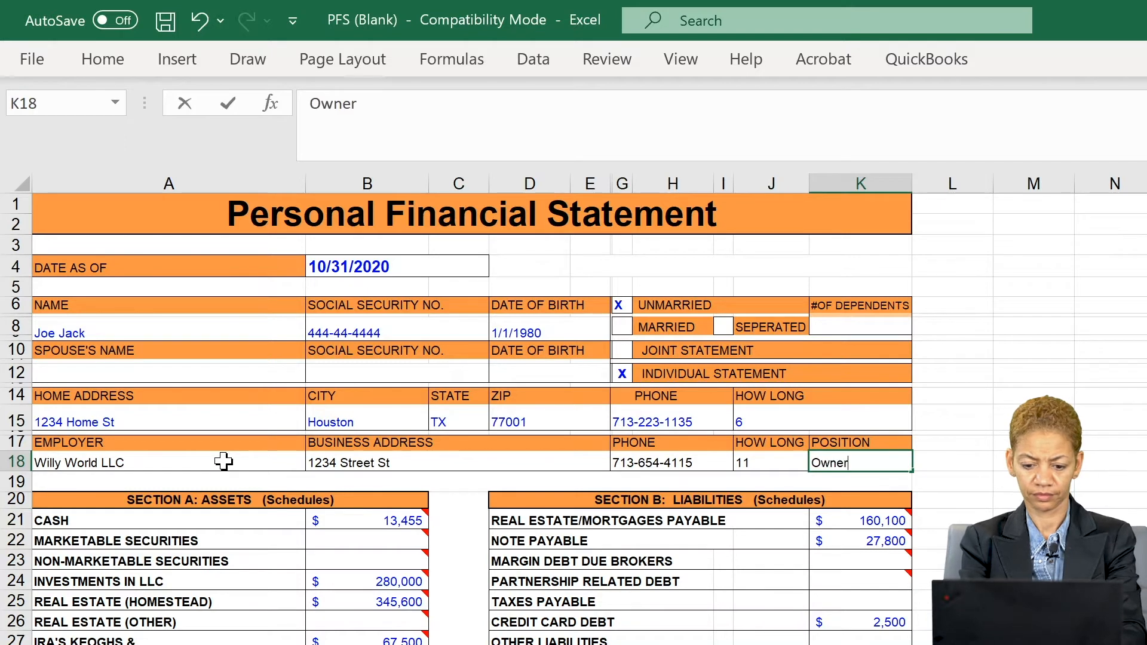
{"action": "key", "text": "BackSpace"}
{"action": "key", "text": "BackSpace"}
{"action": "key", "text": "BackSpace"}
{"action": "key", "text": "BackSpace"}
{"action": "key", "text": "BackSpace"}
{"action": "type", "text": "Mem"}
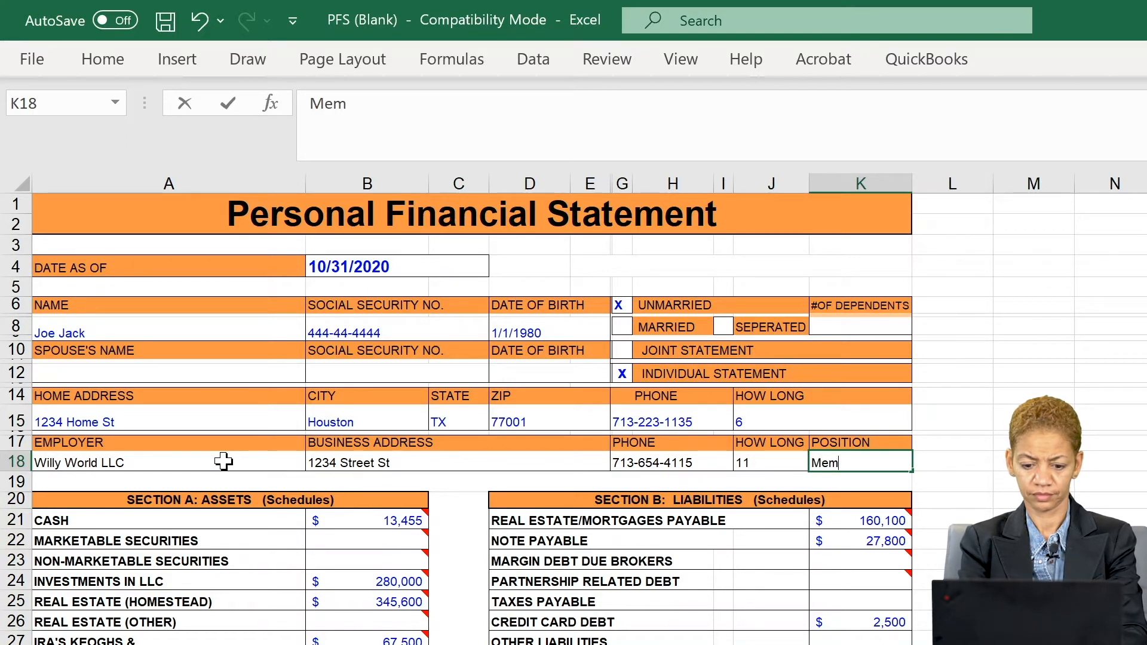
{"action": "type", "text": "ber"}
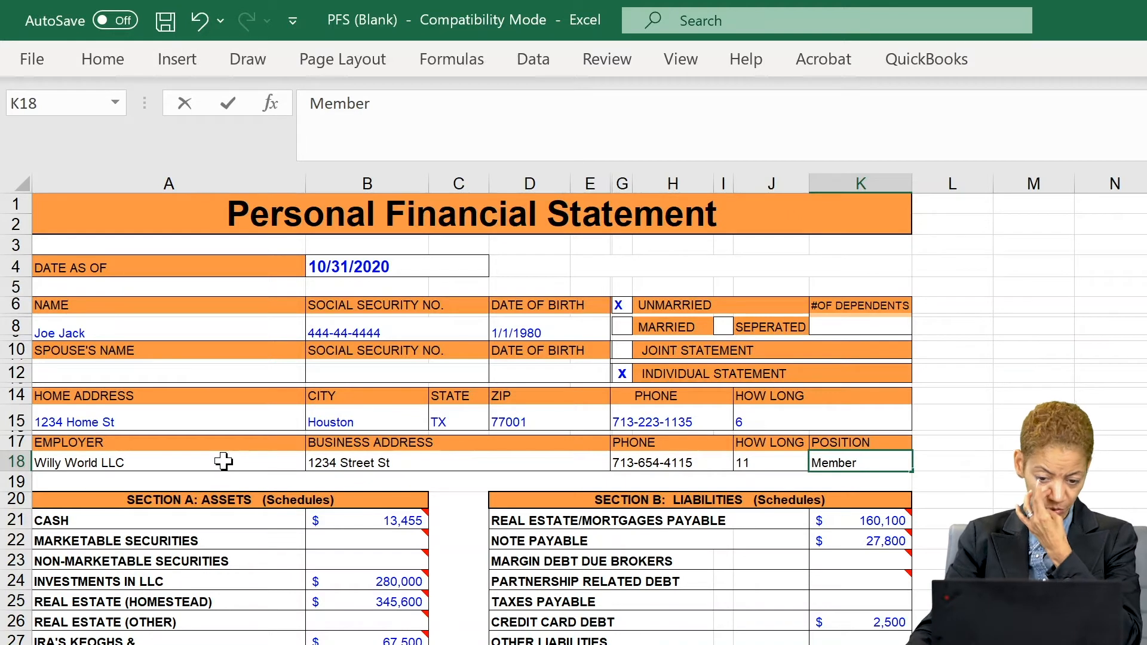
{"action": "left_click", "coordinate": [575, 480]}
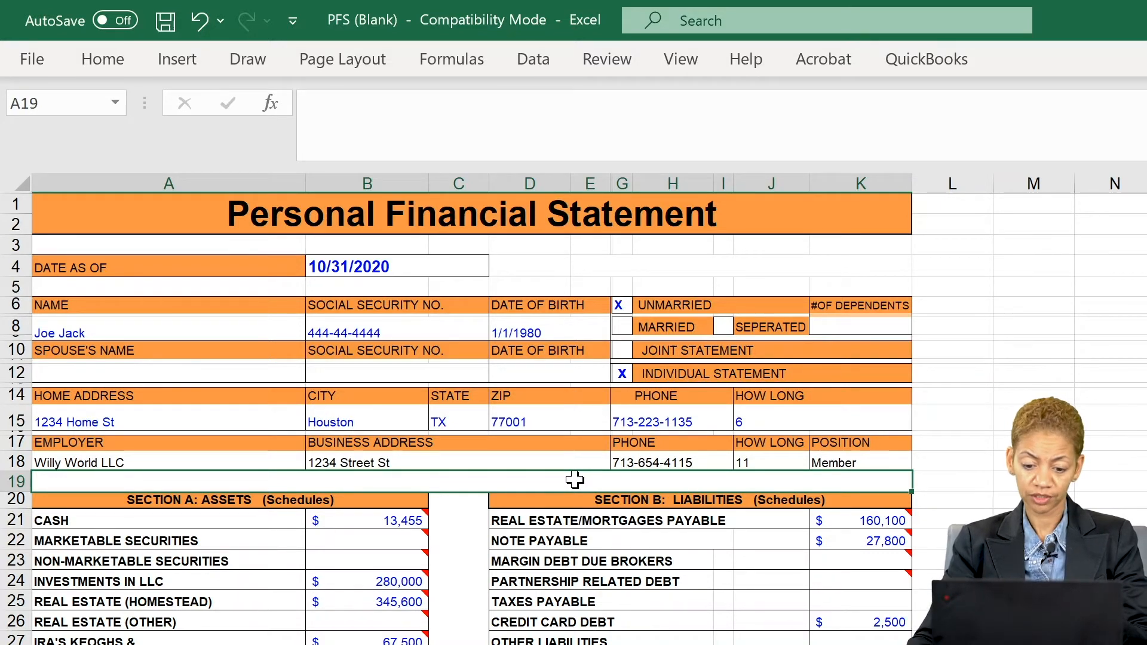
{"action": "left_click", "coordinate": [859, 458]}
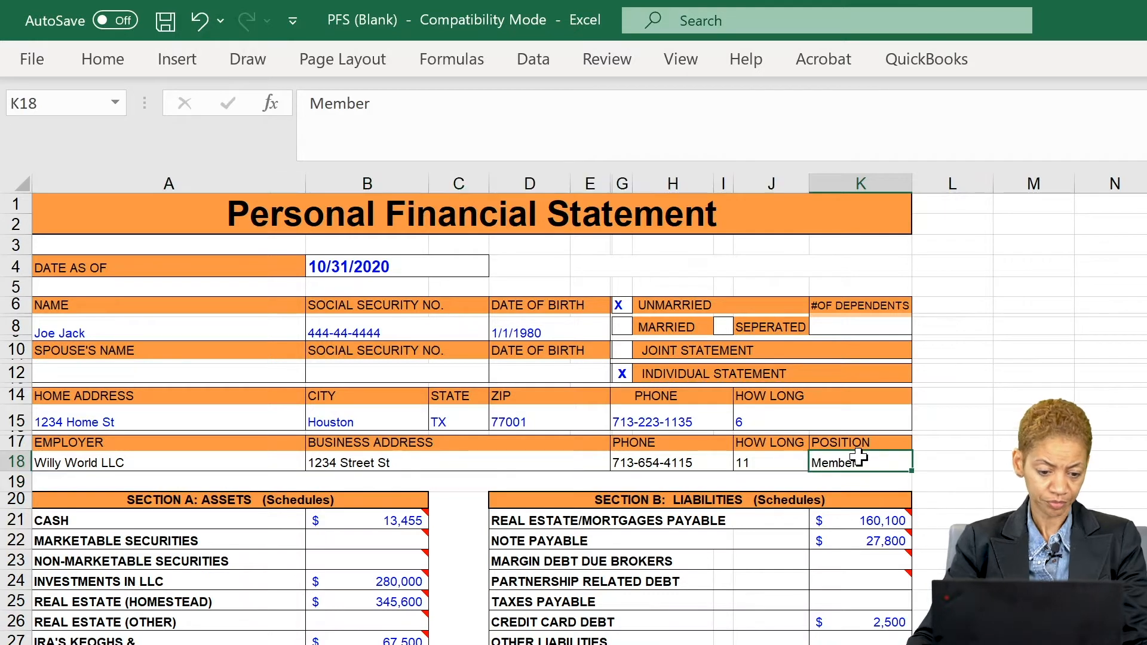
{"action": "mouse_move", "coordinate": [331, 515]}
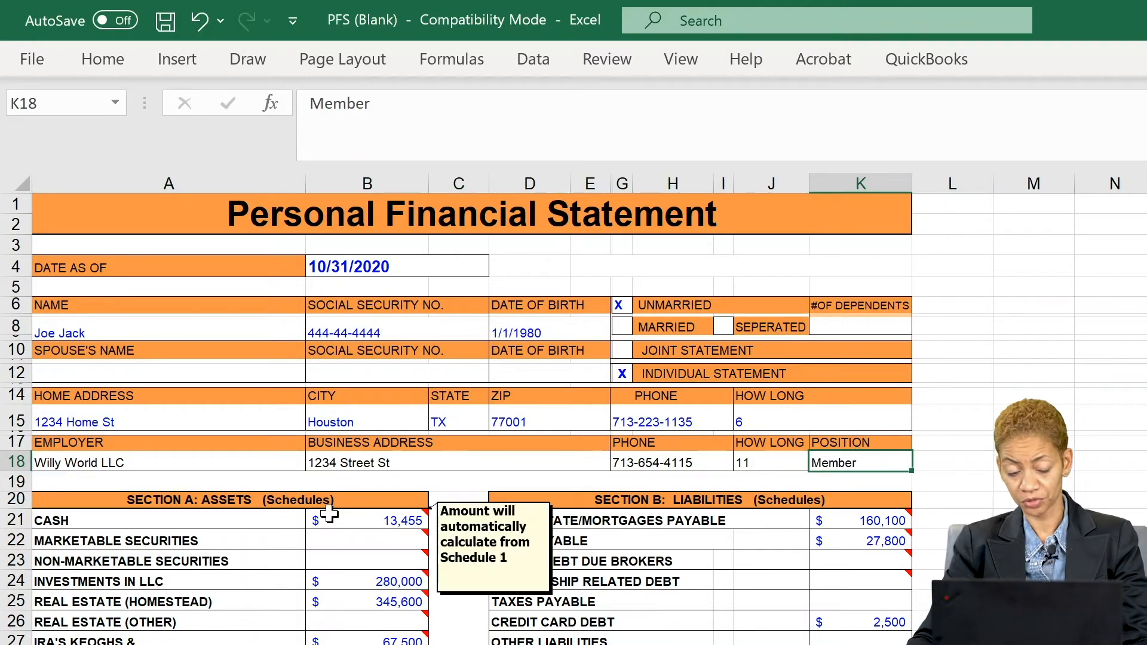
{"action": "left_click", "coordinate": [330, 524]}
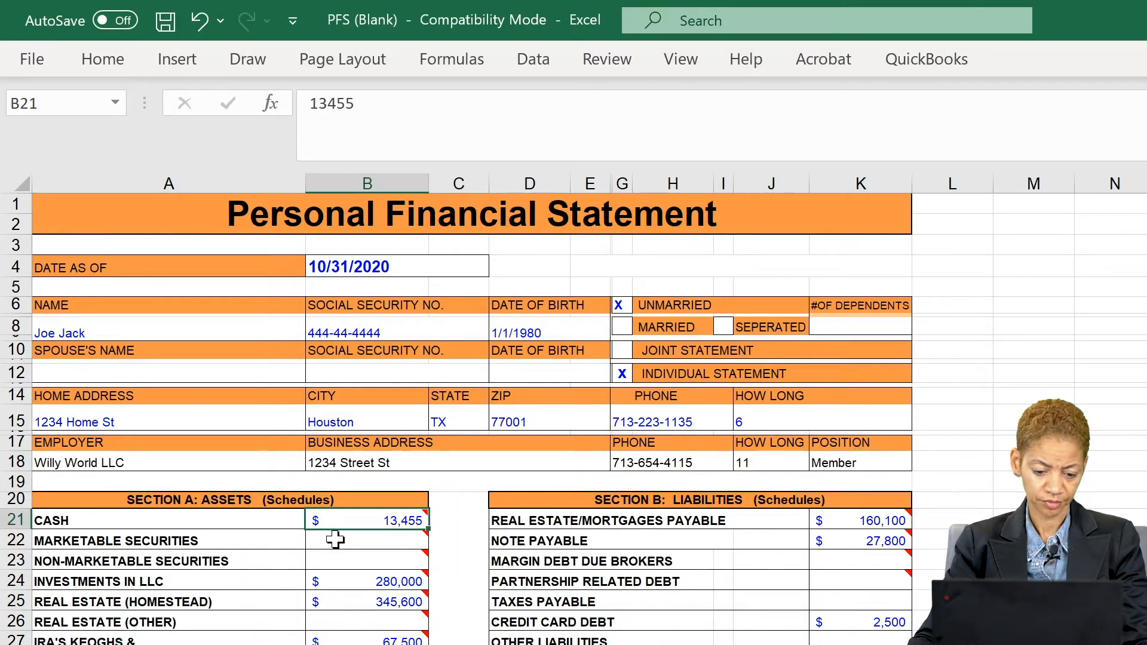
{"action": "left_click", "coordinate": [335, 540]}
{"action": "scroll", "coordinate": [335, 541], "scroll_direction": "down", "scroll_amount": 3}
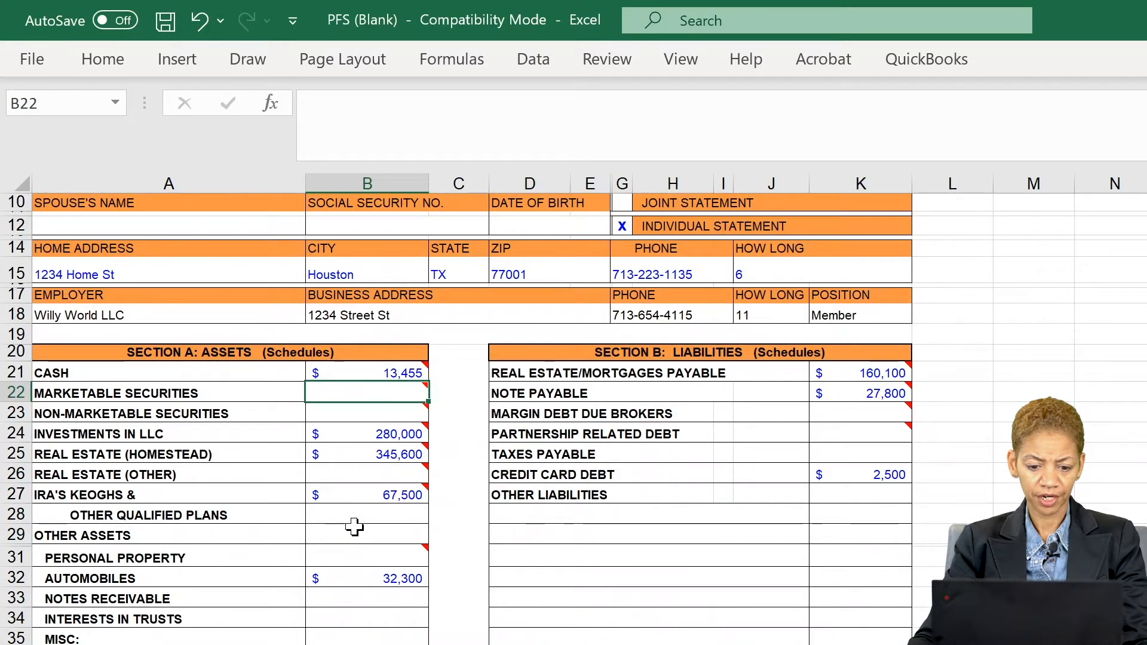
{"action": "scroll", "coordinate": [352, 529], "scroll_direction": "down", "scroll_amount": 1}
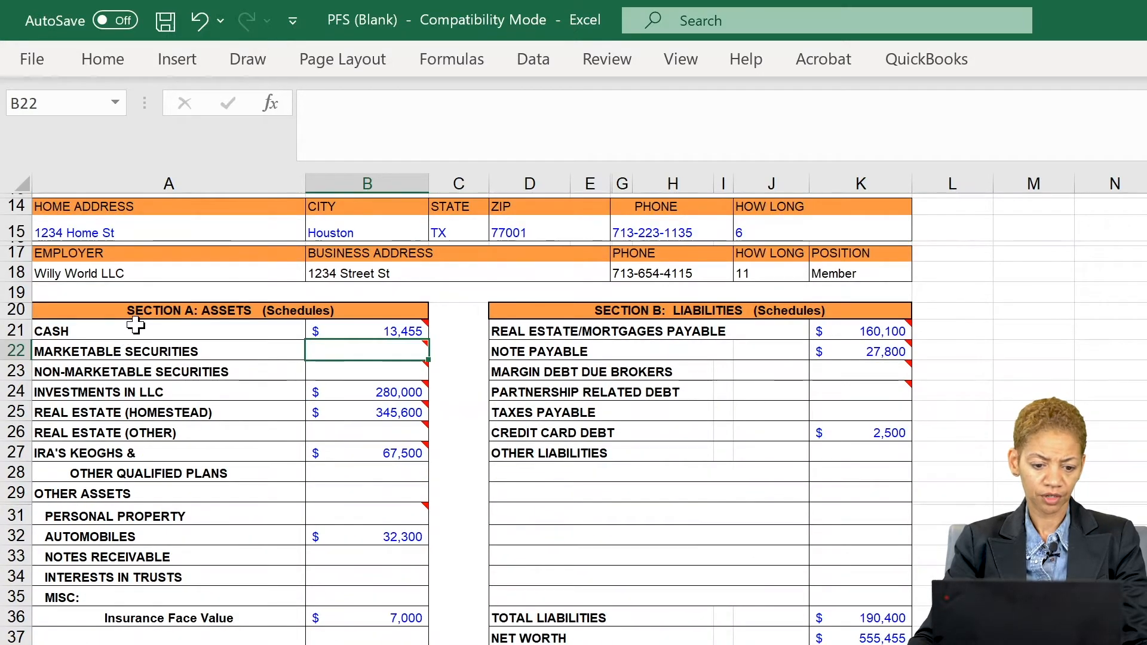
{"action": "left_click_drag", "start_coordinate": [132, 326], "coordinate": [124, 616]}
{"action": "left_click_drag", "start_coordinate": [659, 332], "coordinate": [608, 625]}
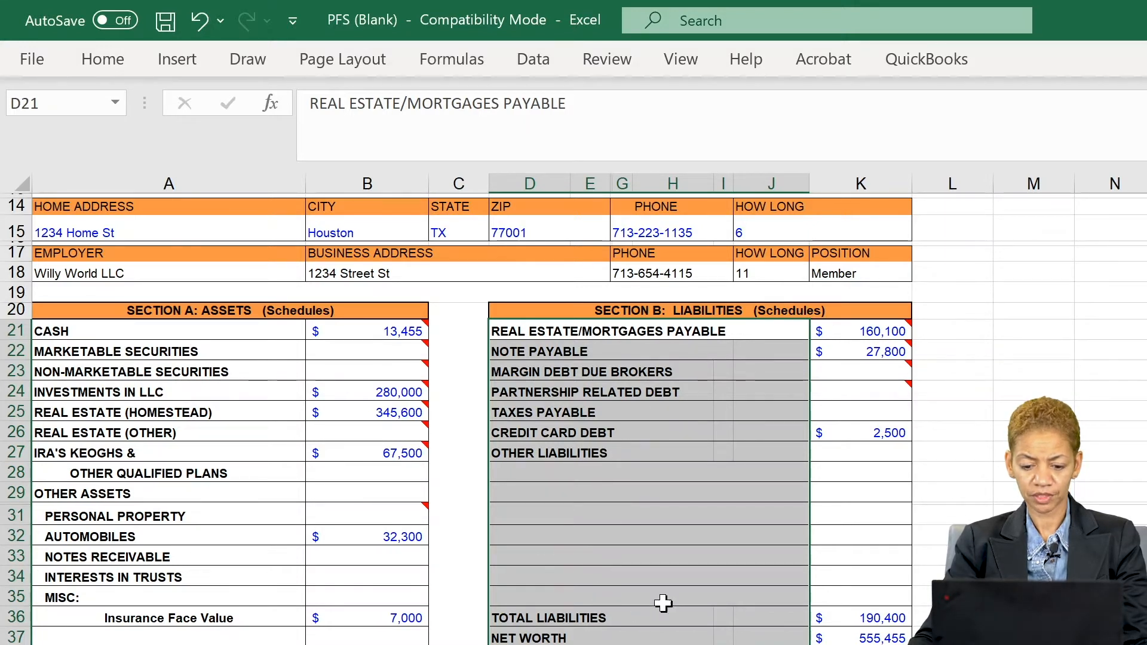
{"action": "left_click", "coordinate": [838, 637]}
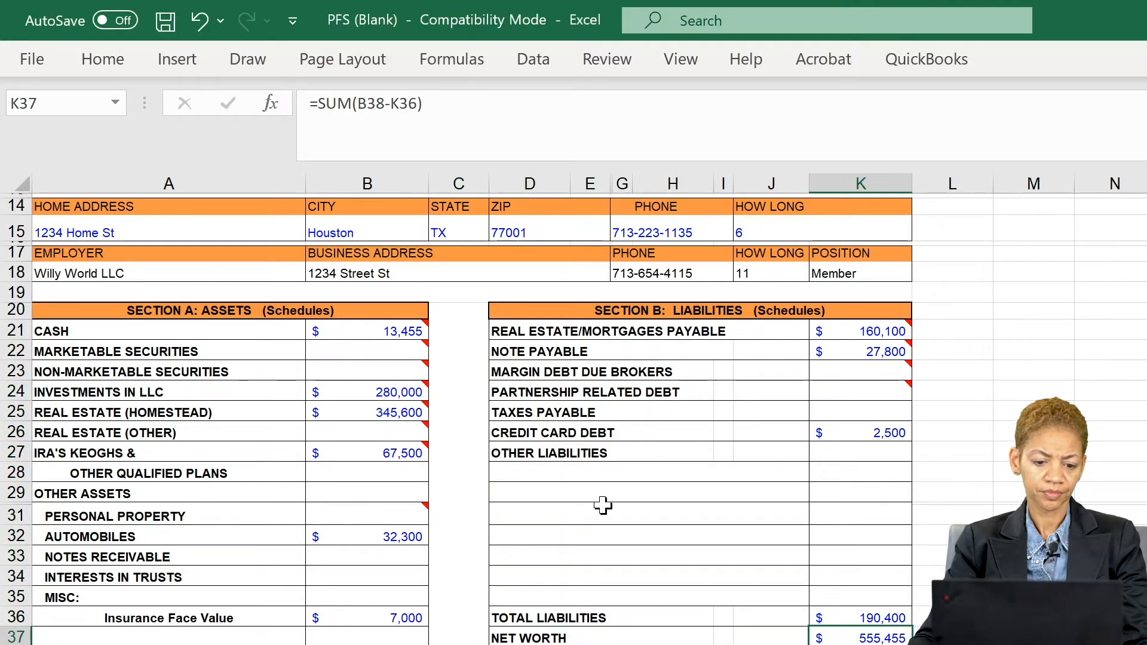
{"action": "left_click", "coordinate": [366, 331]}
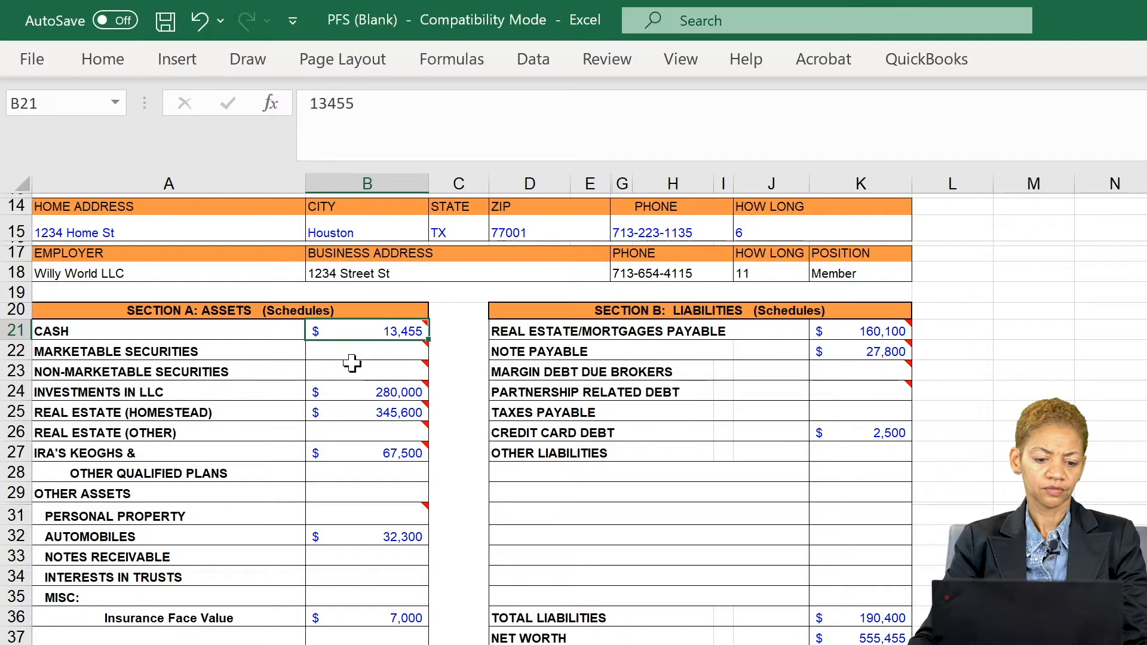
{"action": "mouse_move", "coordinate": [352, 362]}
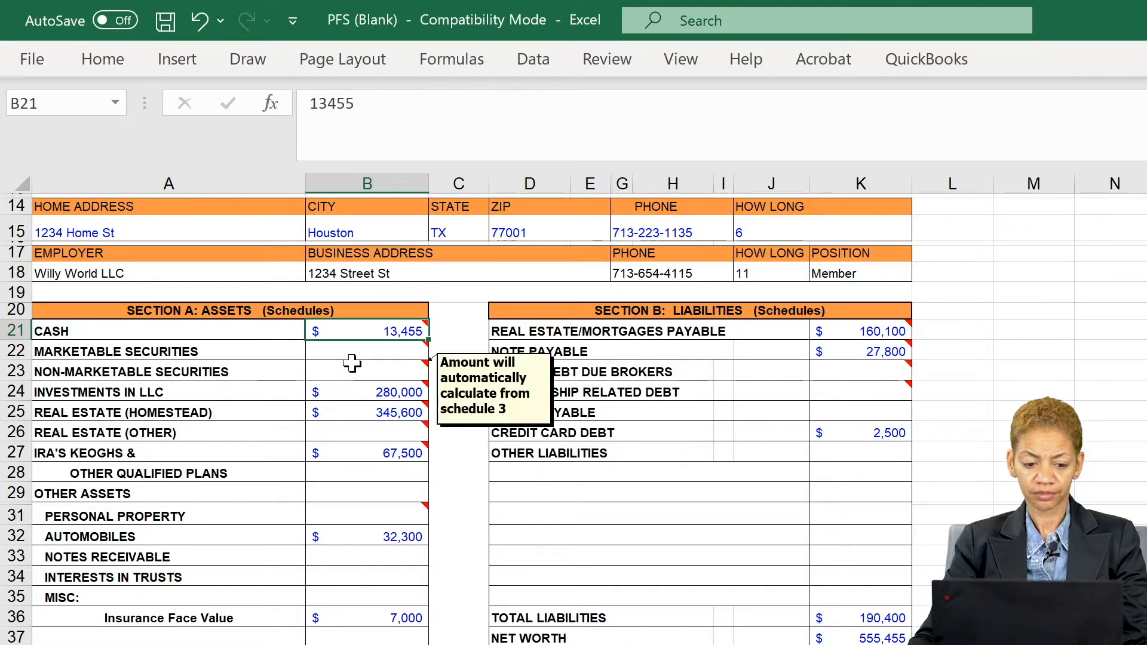
{"action": "mouse_move", "coordinate": [334, 329]}
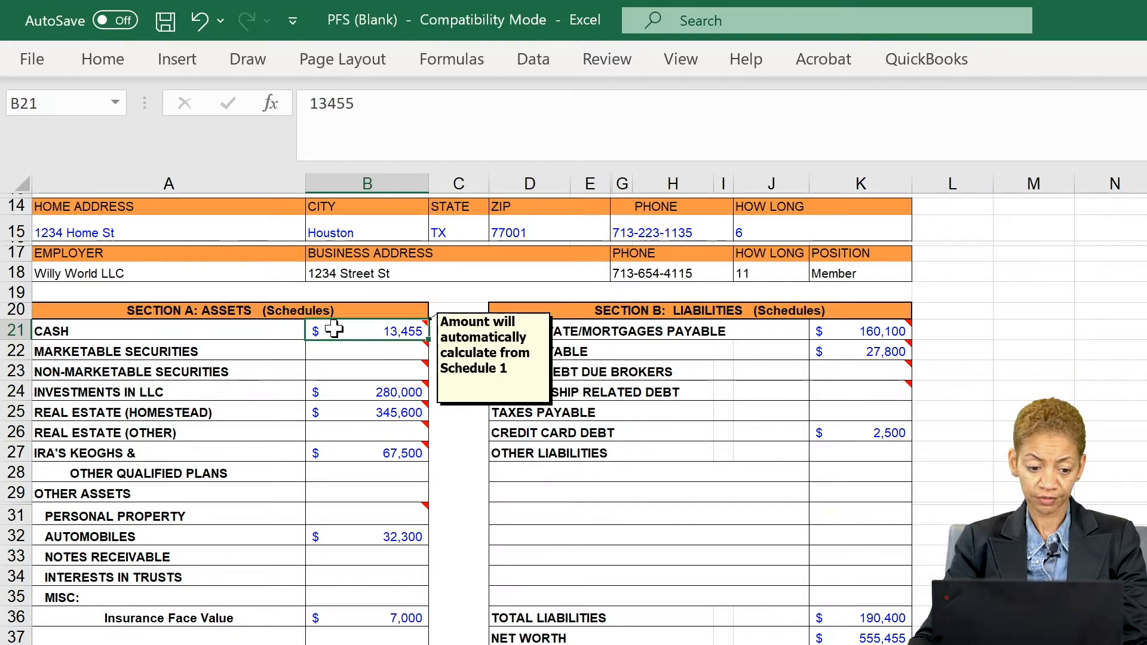
{"action": "left_click", "coordinate": [341, 352]}
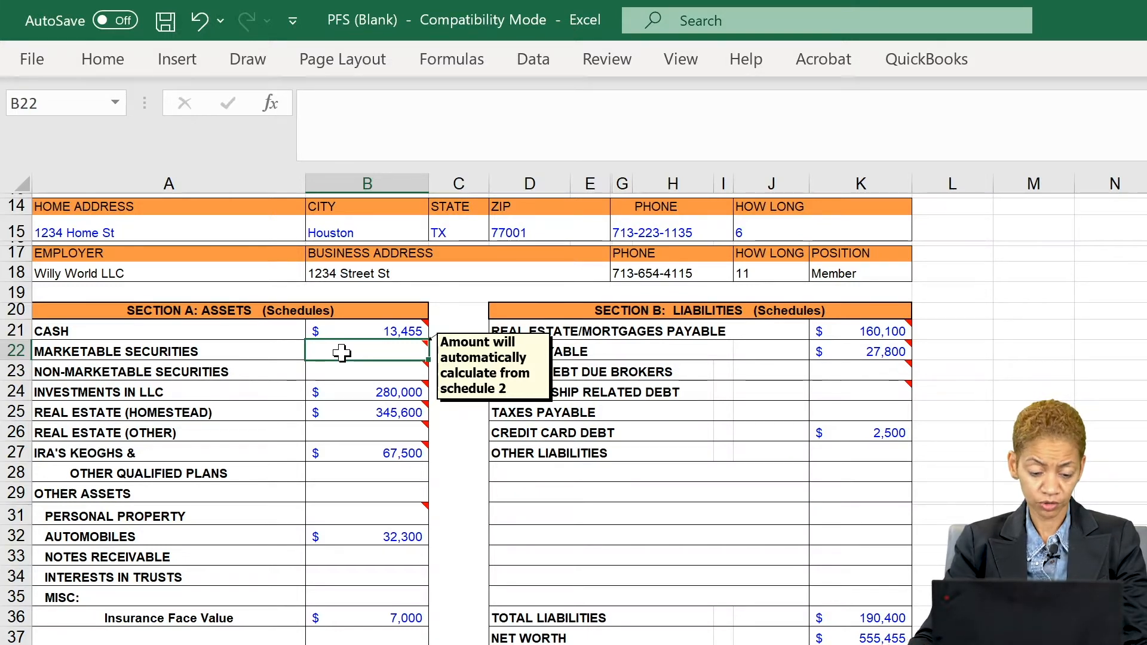
{"action": "left_click_drag", "start_coordinate": [342, 353], "coordinate": [343, 366]}
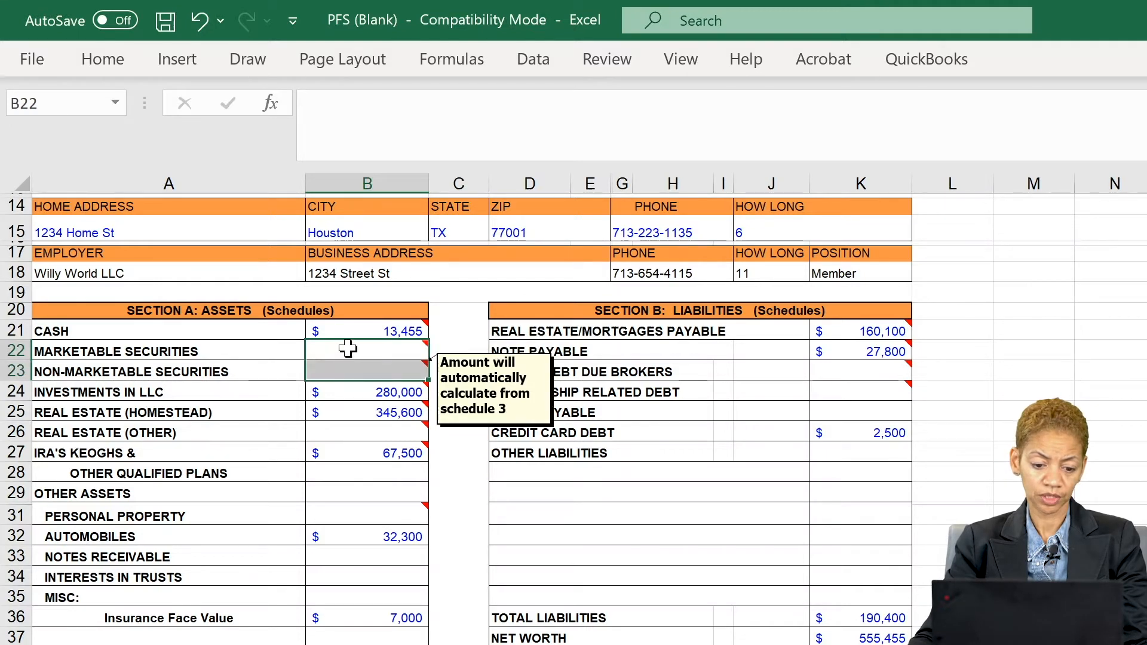
{"action": "left_click", "coordinate": [214, 327]}
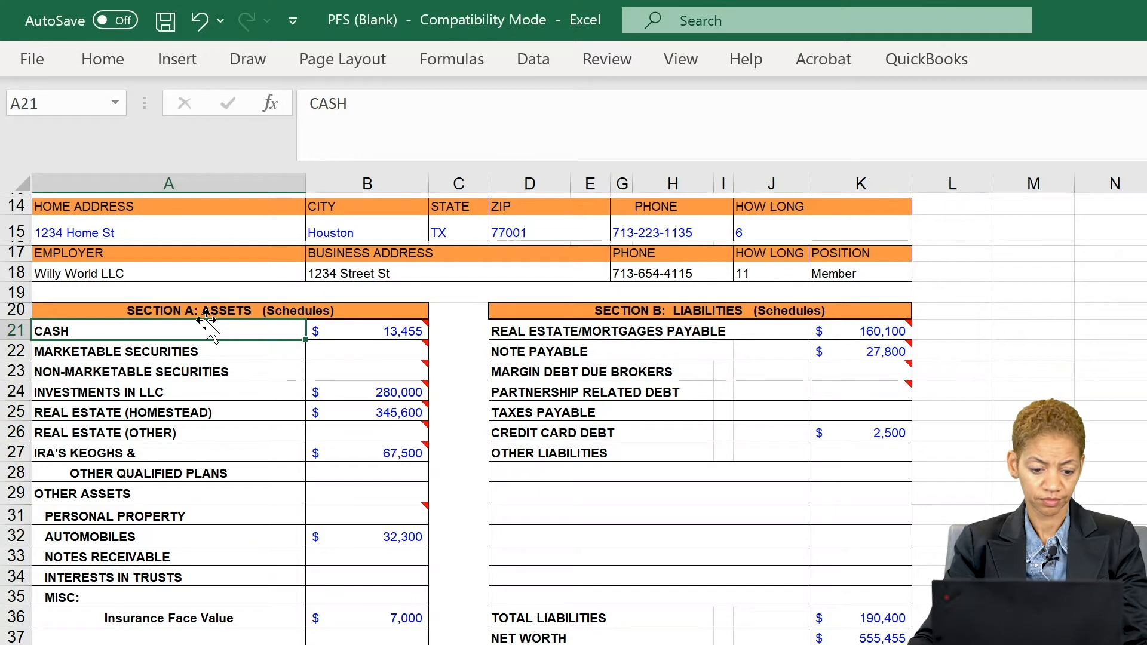
{"action": "left_click", "coordinate": [341, 392]}
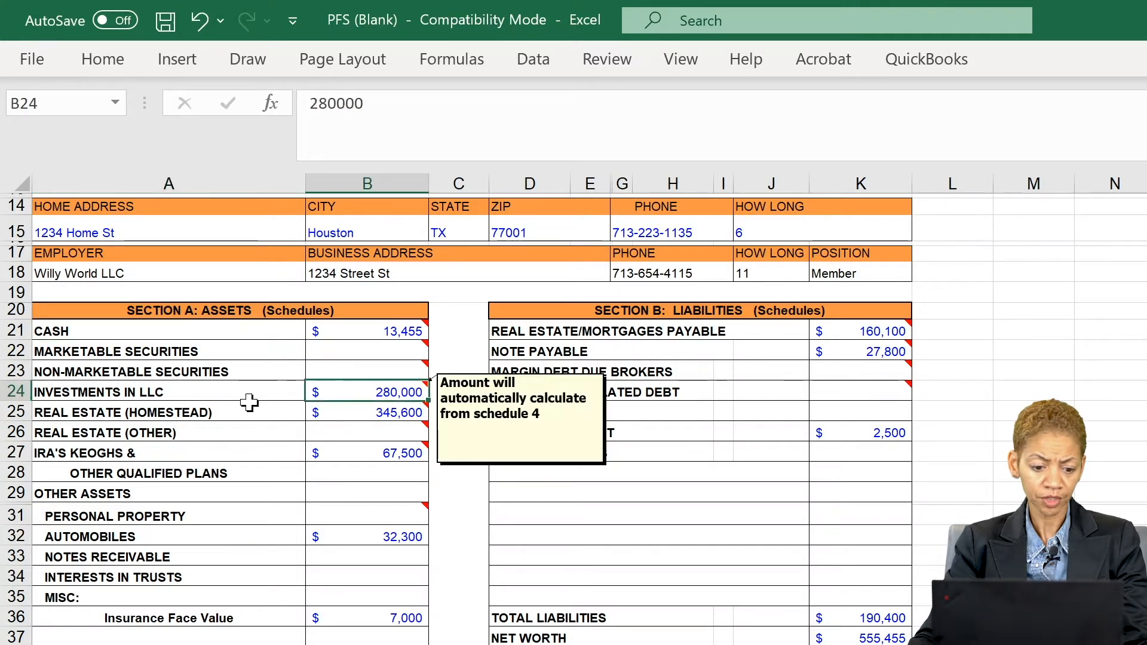
{"action": "left_click", "coordinate": [223, 394]}
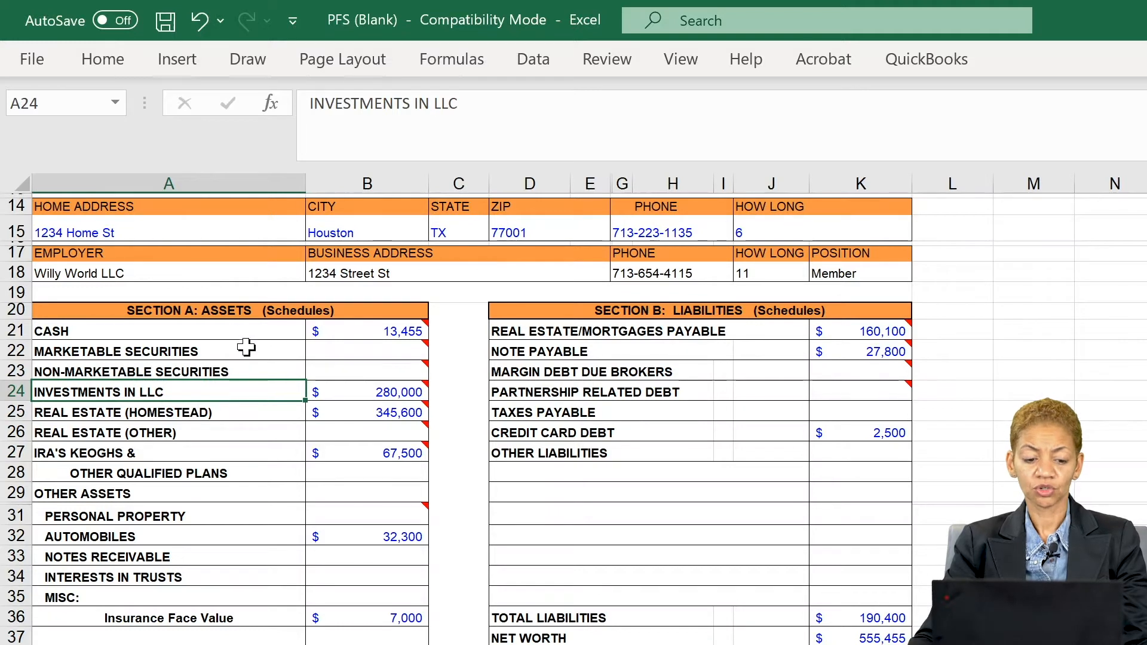
{"action": "left_click", "coordinate": [204, 268]}
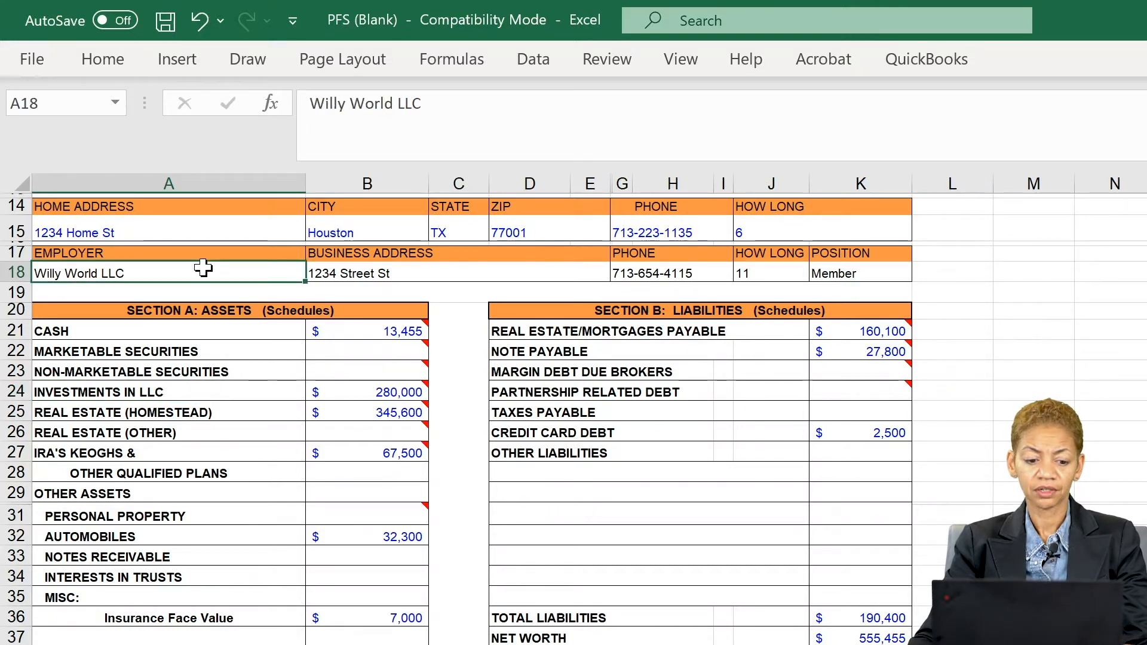
{"action": "left_click", "coordinate": [217, 392]}
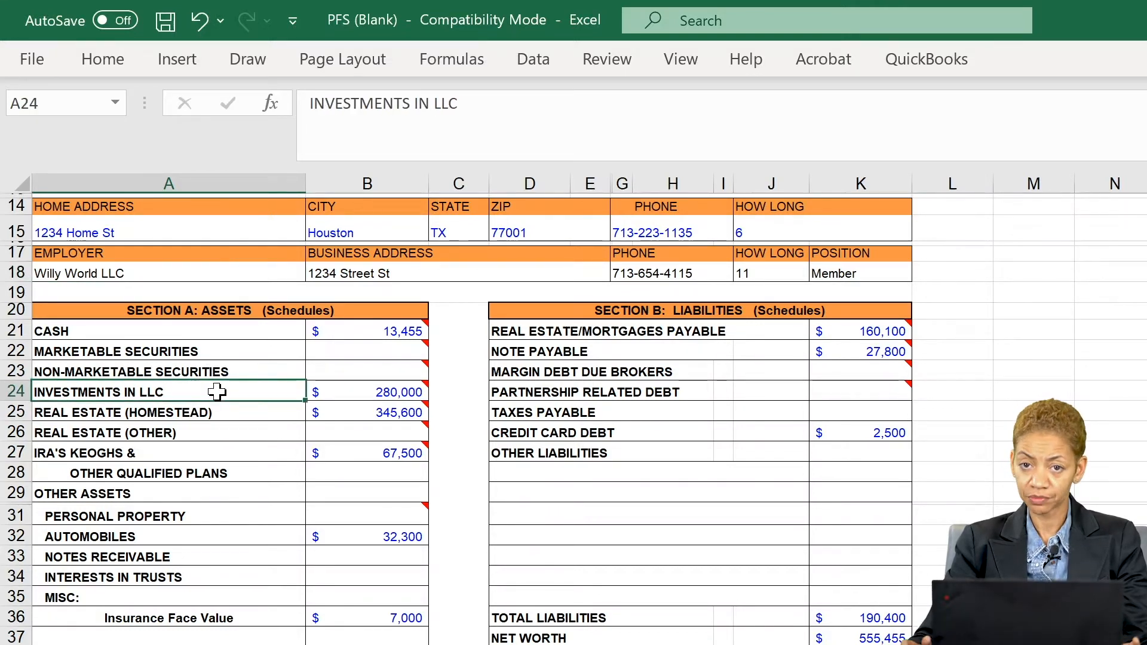
{"action": "mouse_move", "coordinate": [316, 413]}
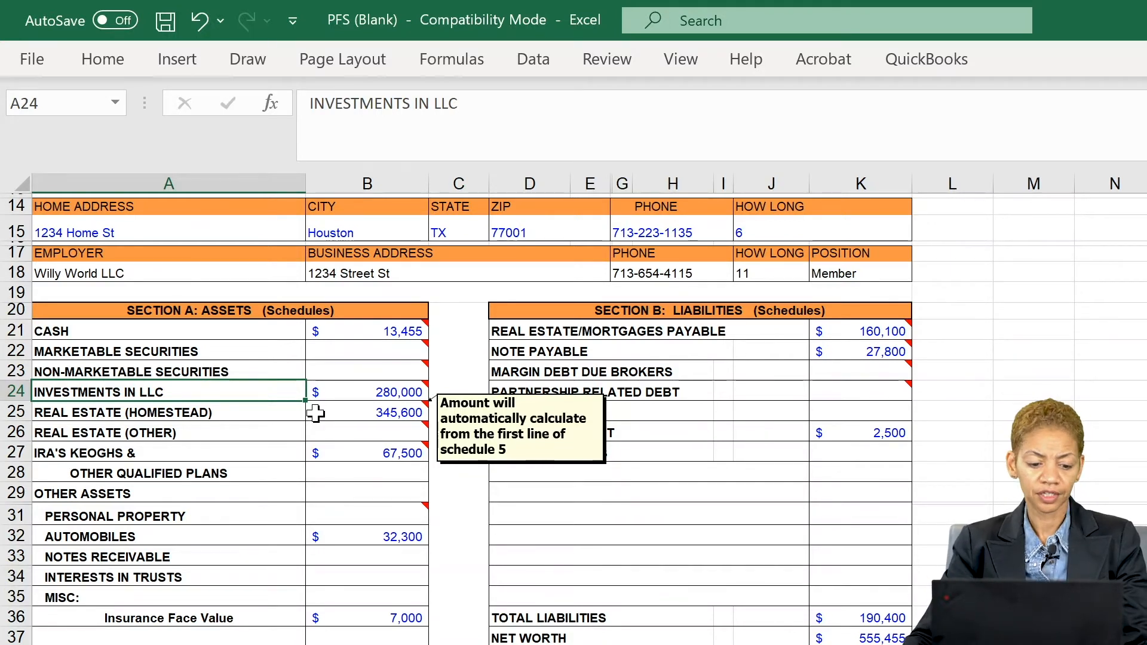
{"action": "left_click", "coordinate": [342, 392]}
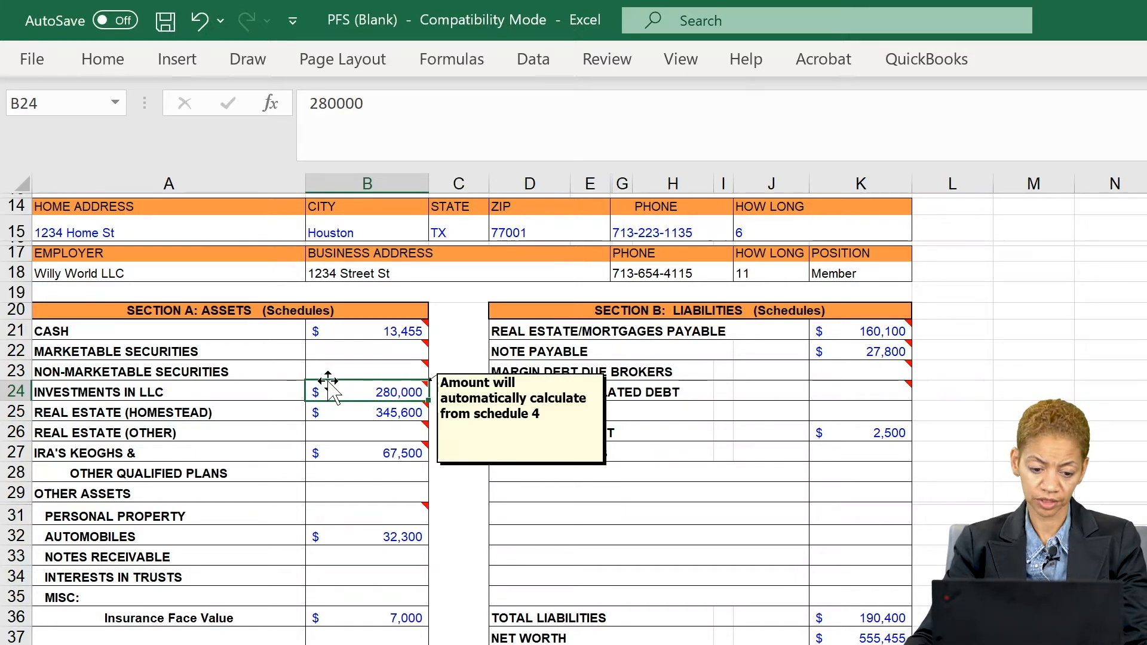
{"action": "left_click", "coordinate": [337, 411]}
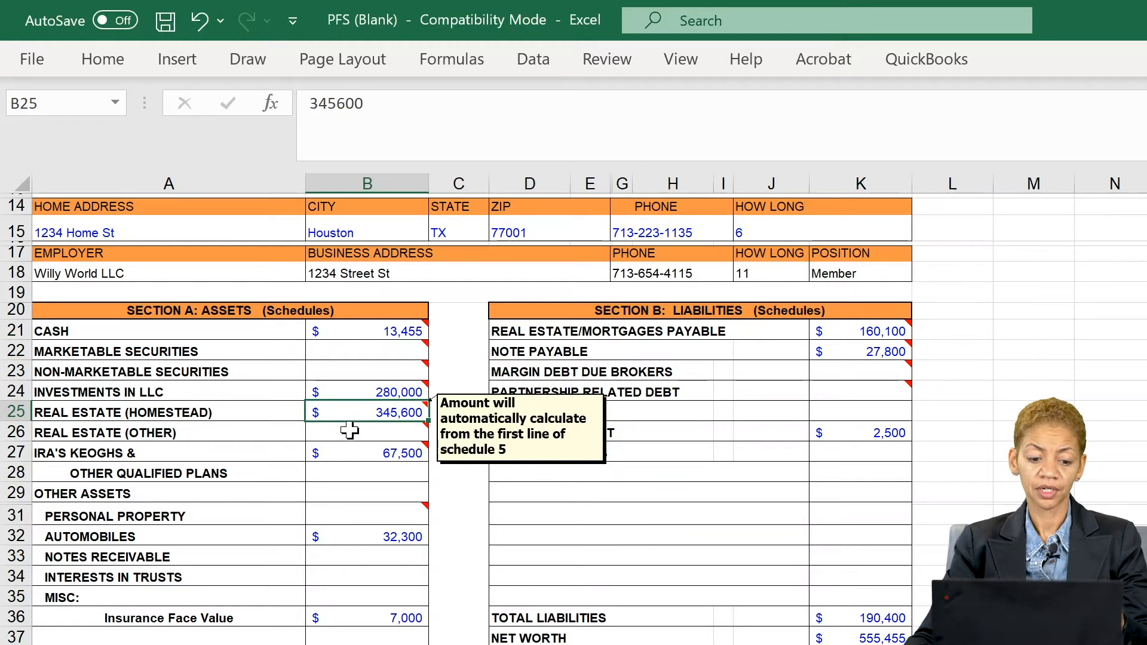
{"action": "left_click", "coordinate": [347, 433]}
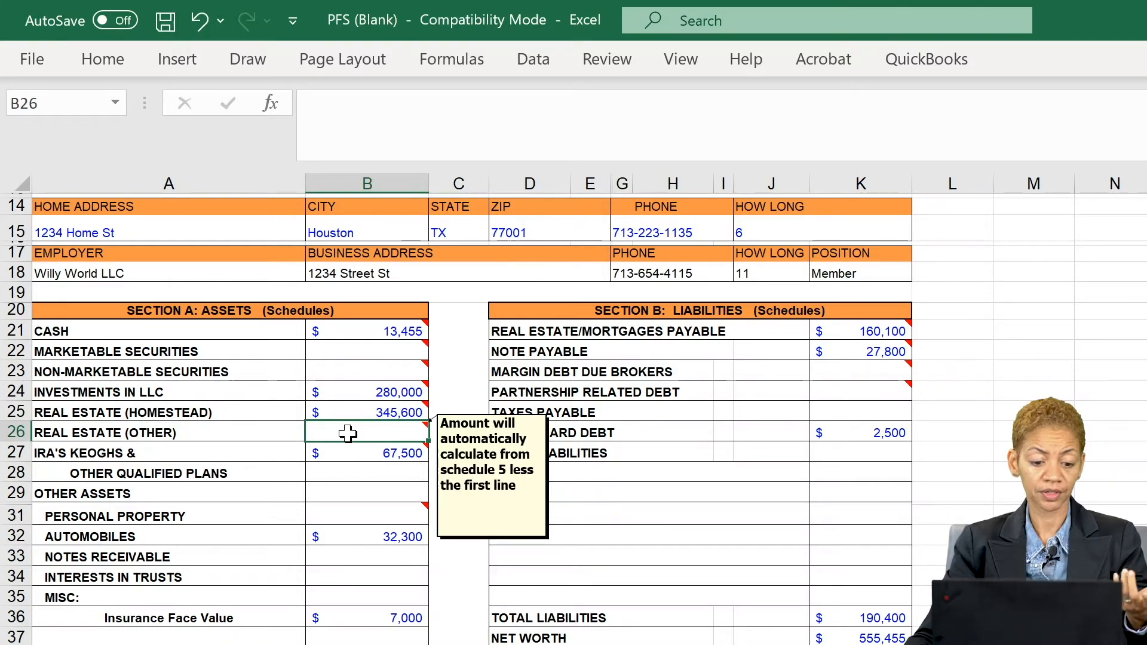
{"action": "mouse_move", "coordinate": [358, 412]}
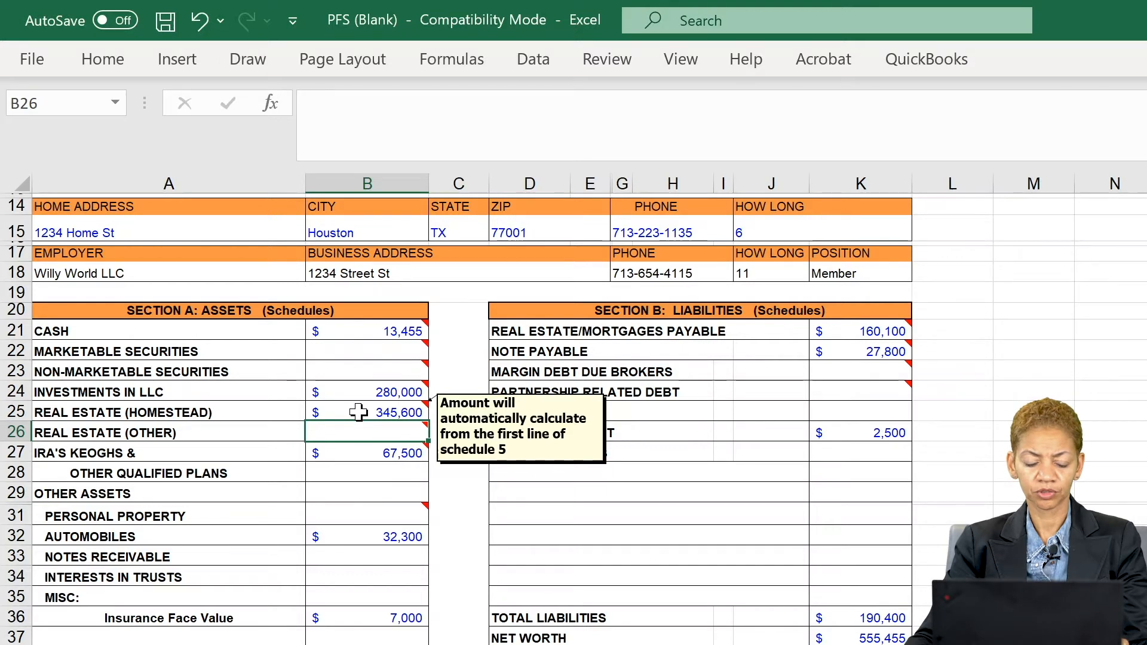
{"action": "left_click", "coordinate": [358, 413]}
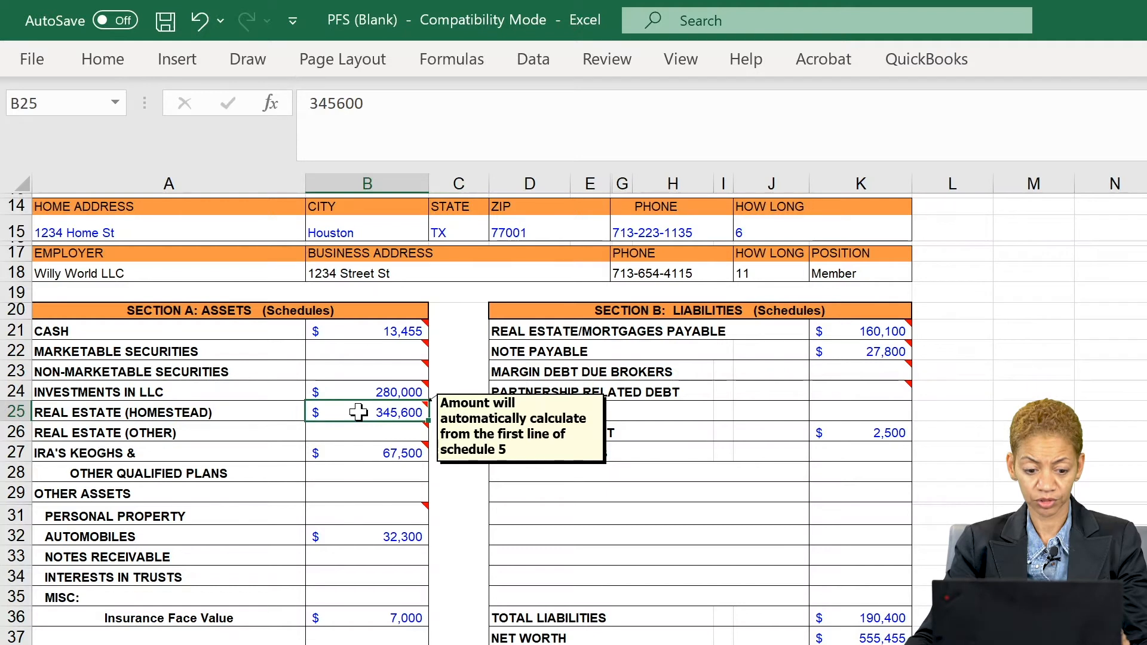
{"action": "left_click", "coordinate": [349, 431]}
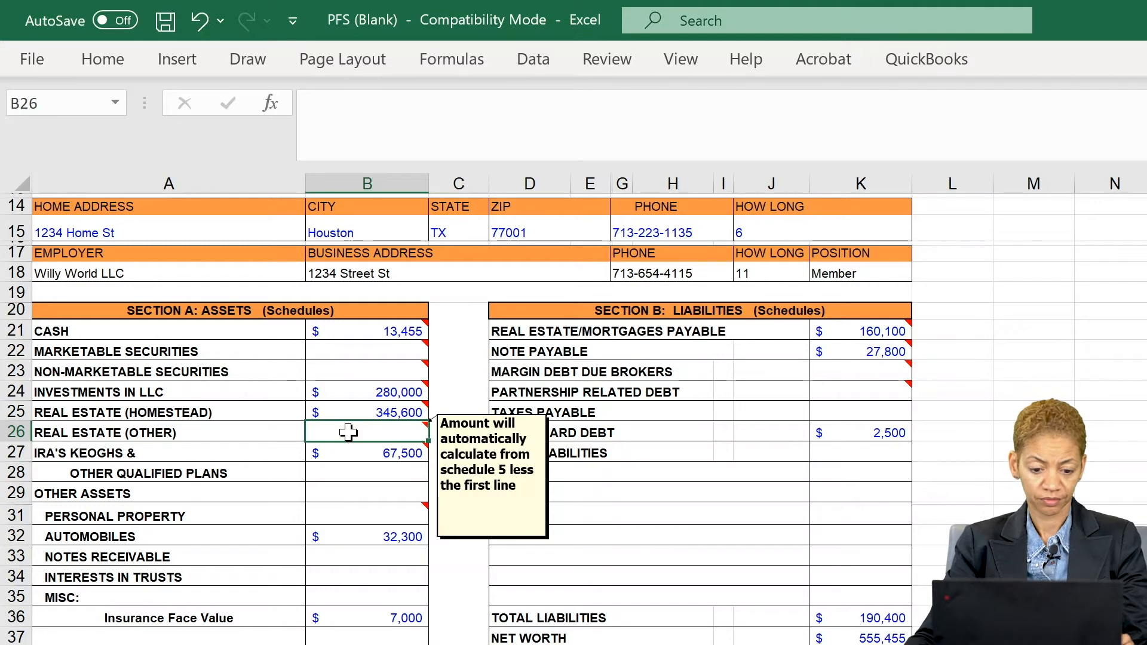
{"action": "left_click", "coordinate": [347, 457]}
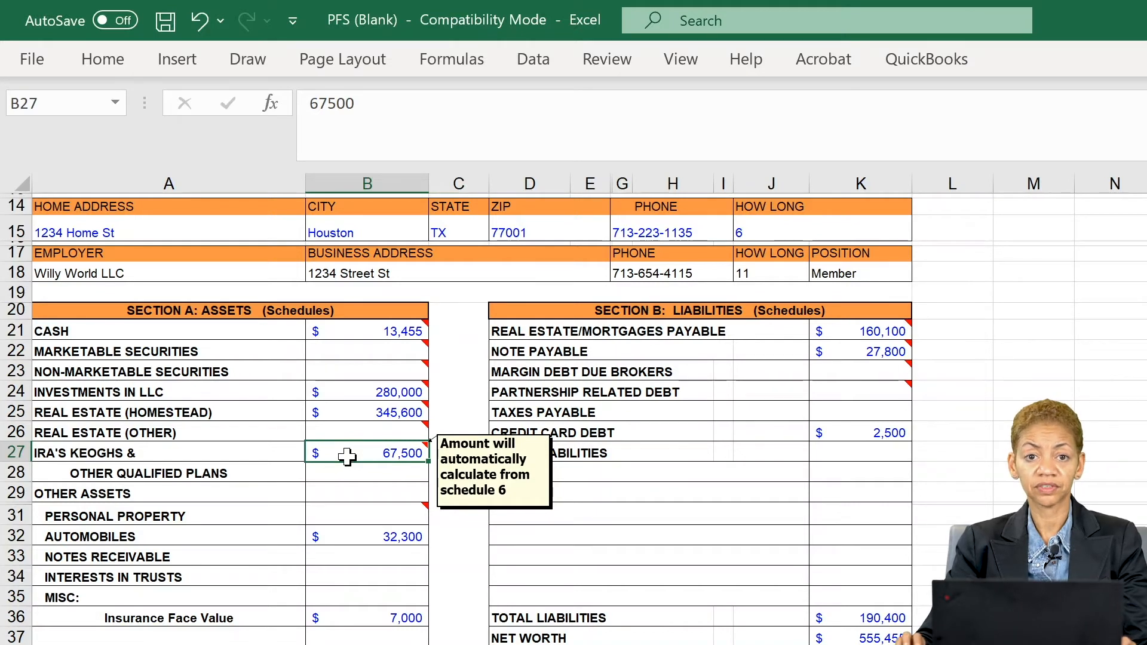
{"action": "left_click", "coordinate": [340, 512]}
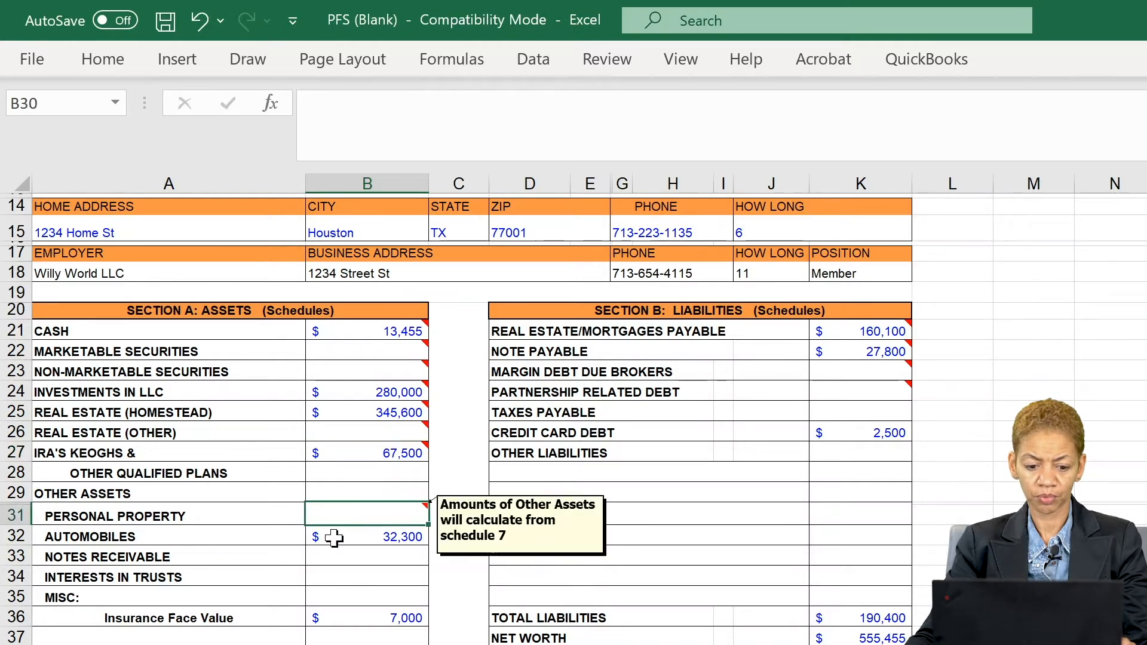
{"action": "left_click", "coordinate": [333, 541]}
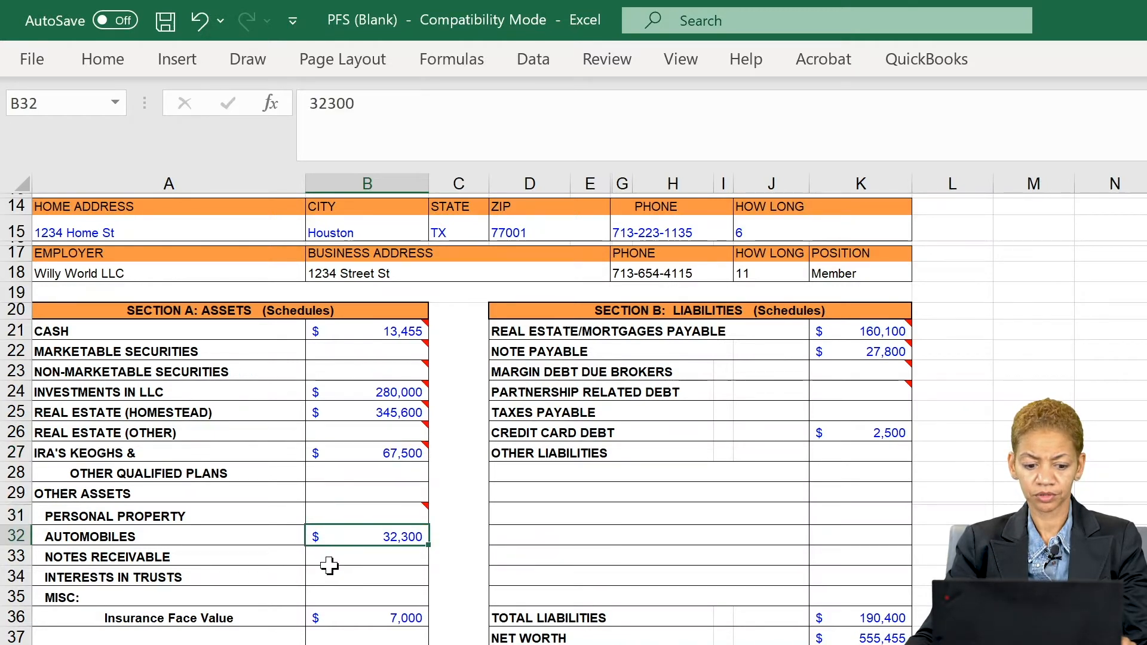
{"action": "left_click", "coordinate": [333, 552]}
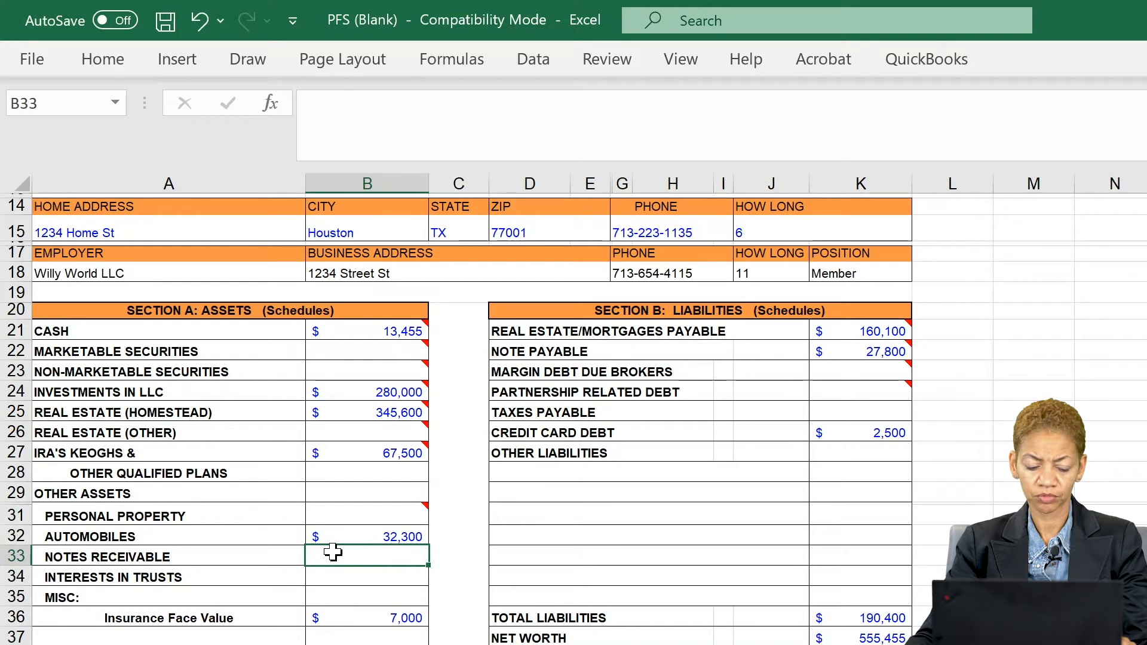
{"action": "left_click", "coordinate": [348, 514]}
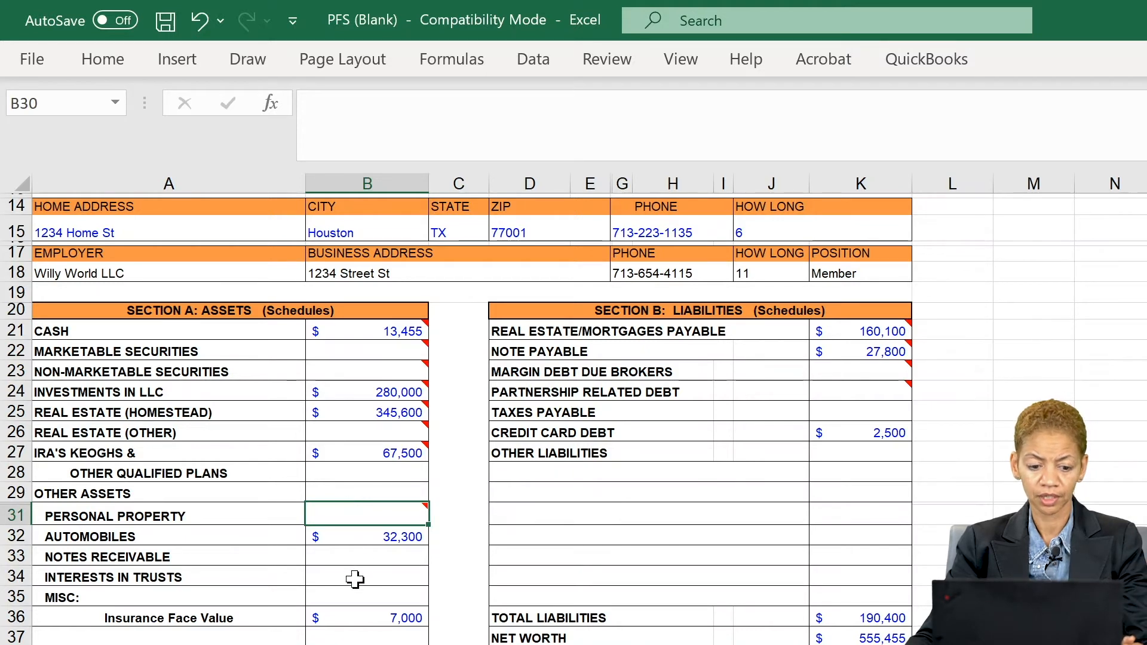
{"action": "left_click", "coordinate": [355, 579]}
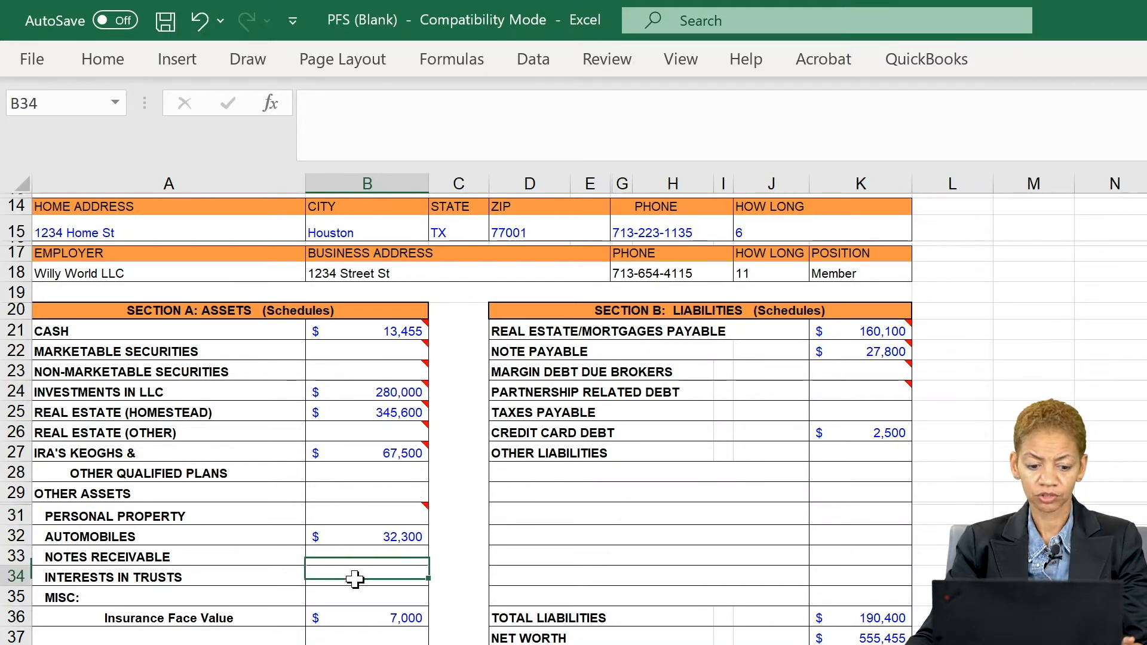
{"action": "left_click", "coordinate": [348, 620]}
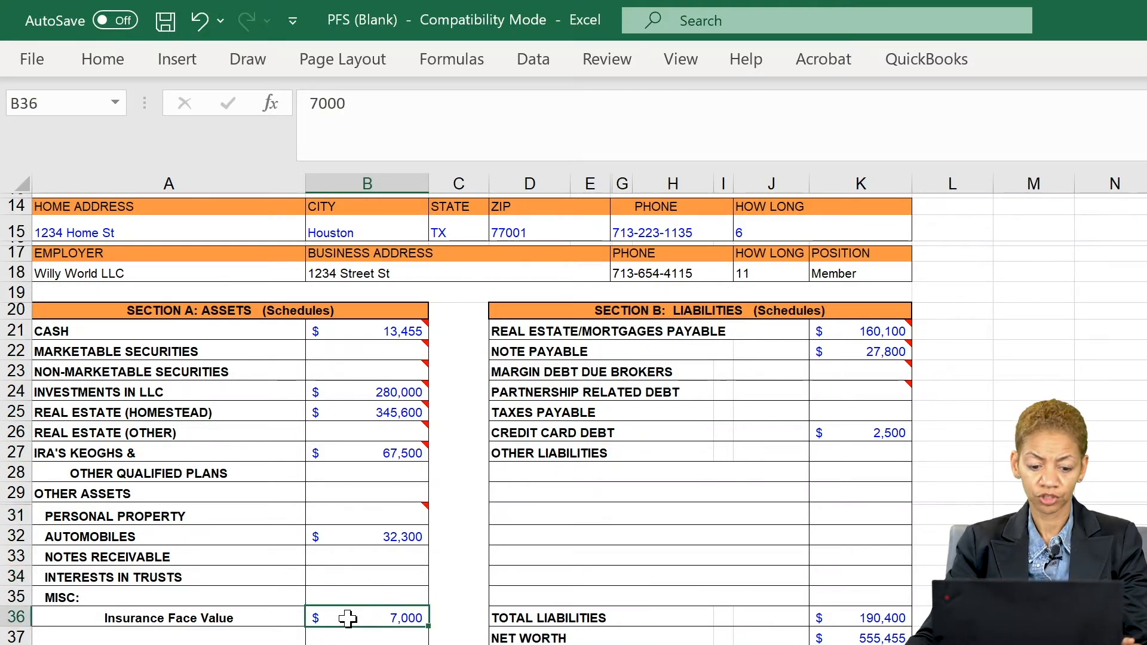
{"action": "left_click", "coordinate": [350, 536]}
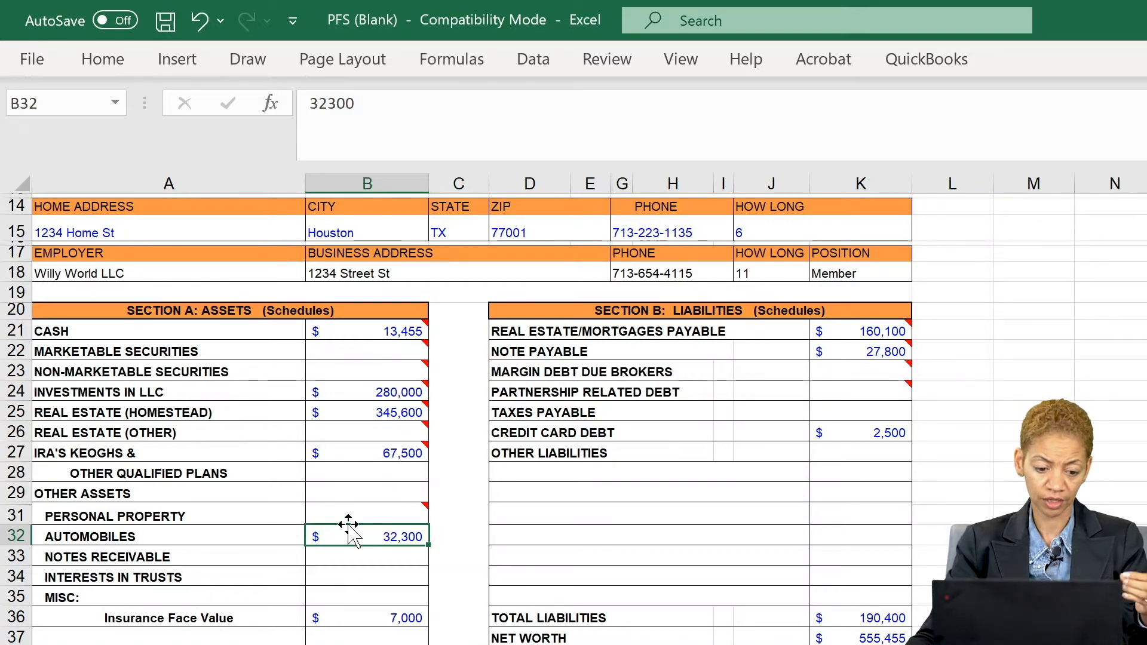
{"action": "left_click", "coordinate": [333, 511]}
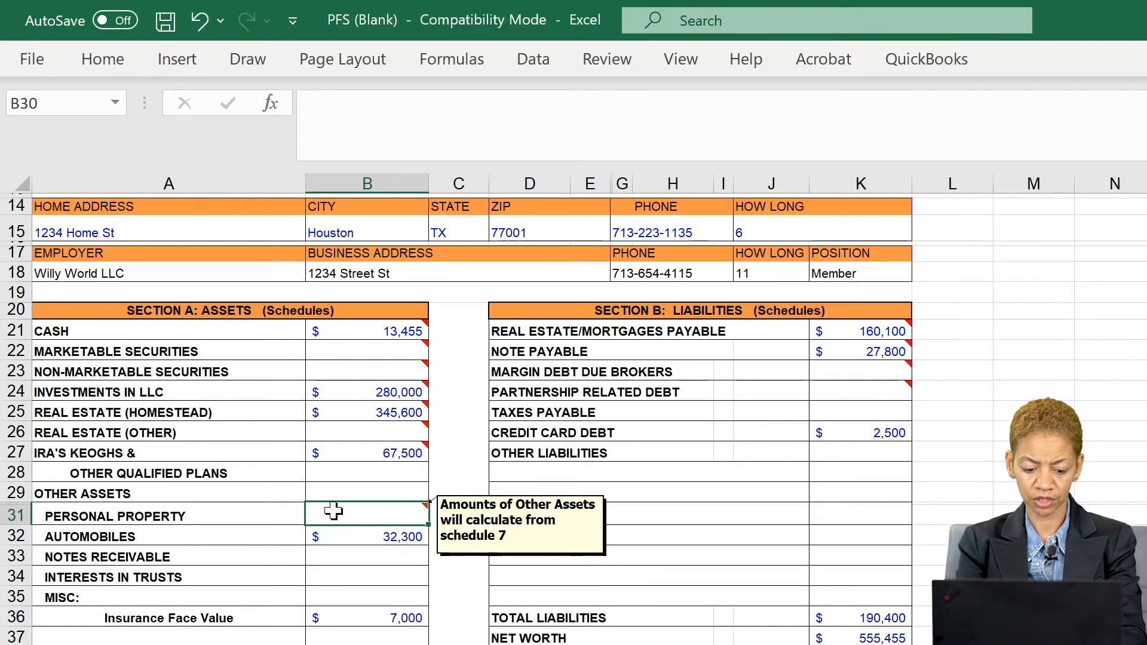
- Commit Personal Property as 15,000, then move down to the Insurance Face Value cell B36
{"action": "type", "text": "15000"}
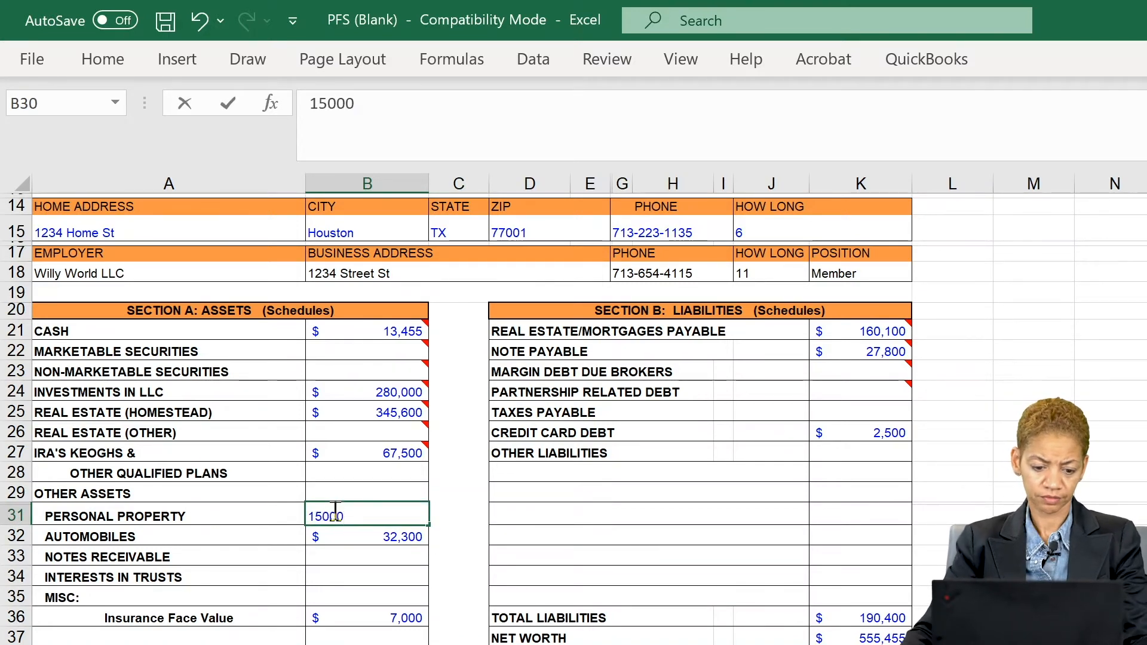
{"action": "left_click", "coordinate": [349, 554]}
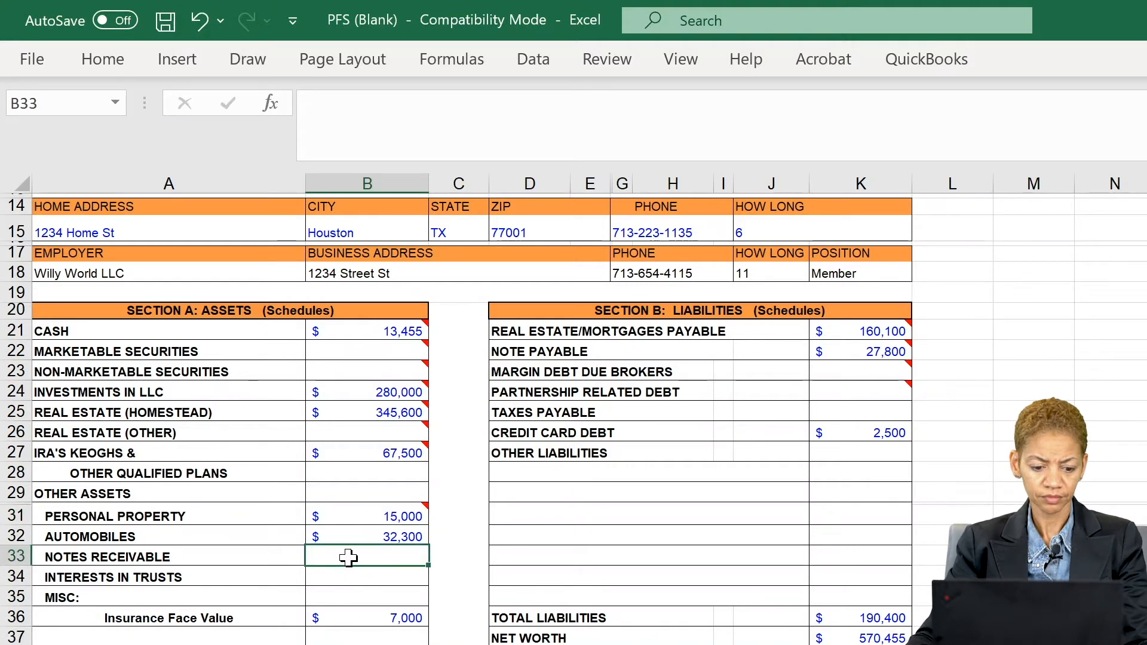
{"action": "left_click", "coordinate": [346, 578]}
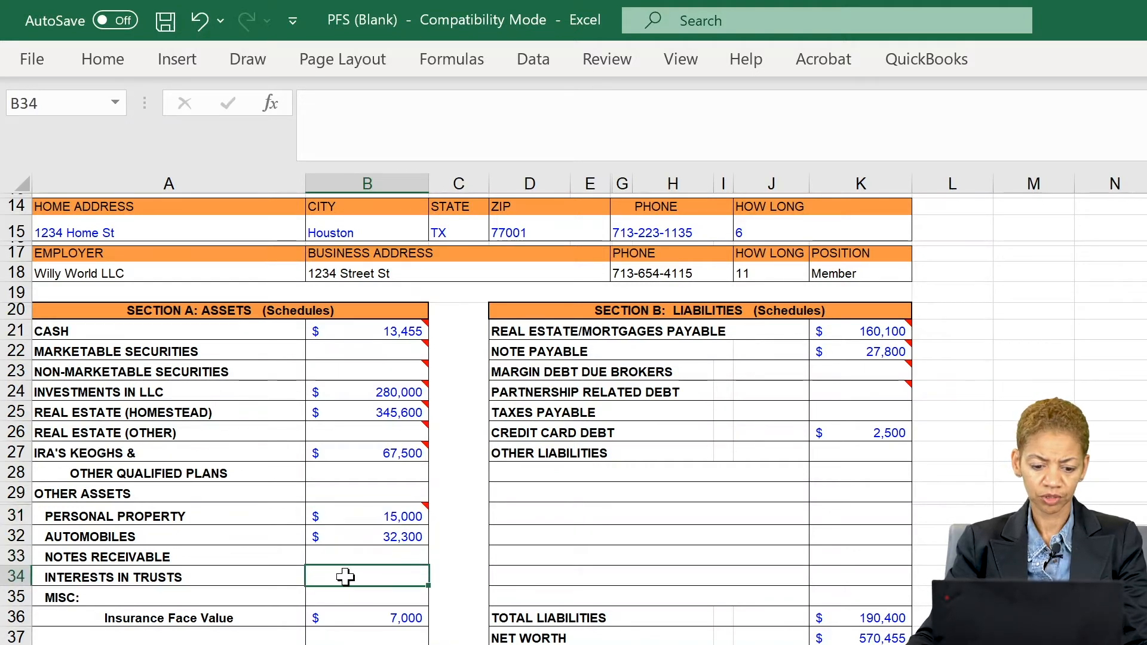
{"action": "left_click", "coordinate": [337, 621]}
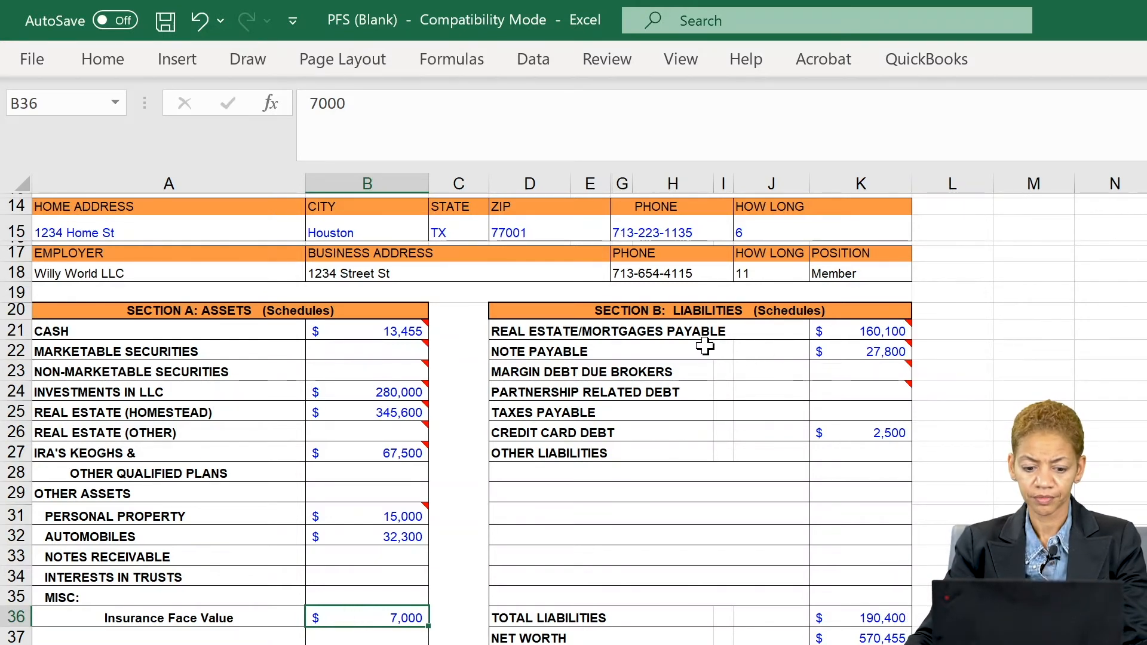
{"action": "key", "text": "Down"}
{"action": "key", "text": "Down"}
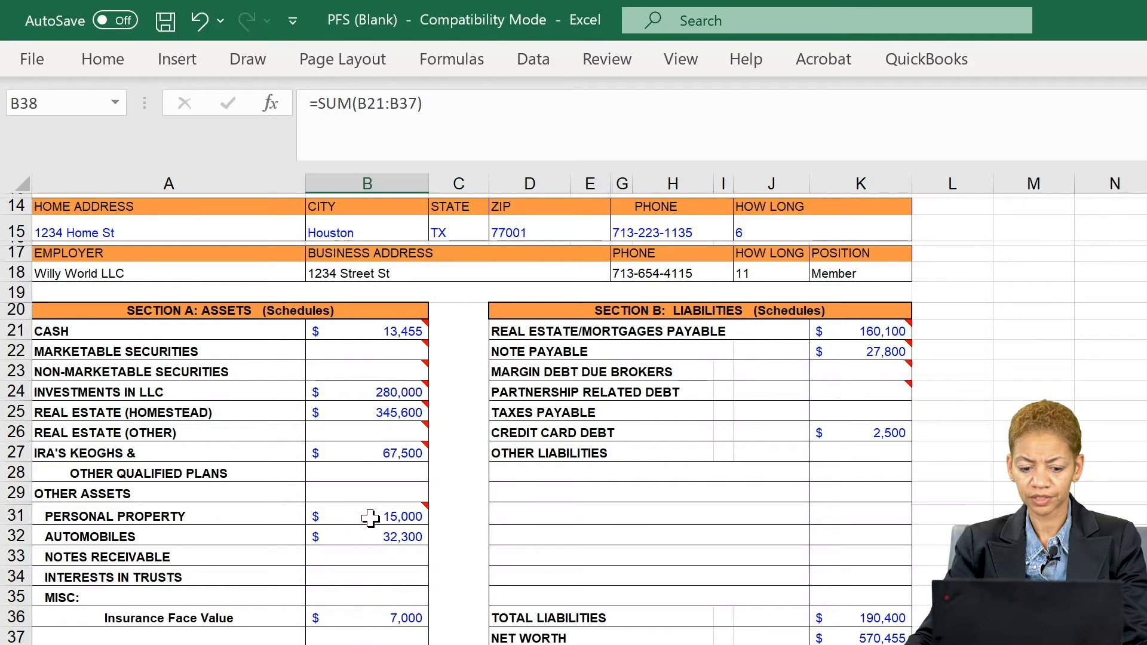
{"action": "mouse_move", "coordinate": [369, 515]}
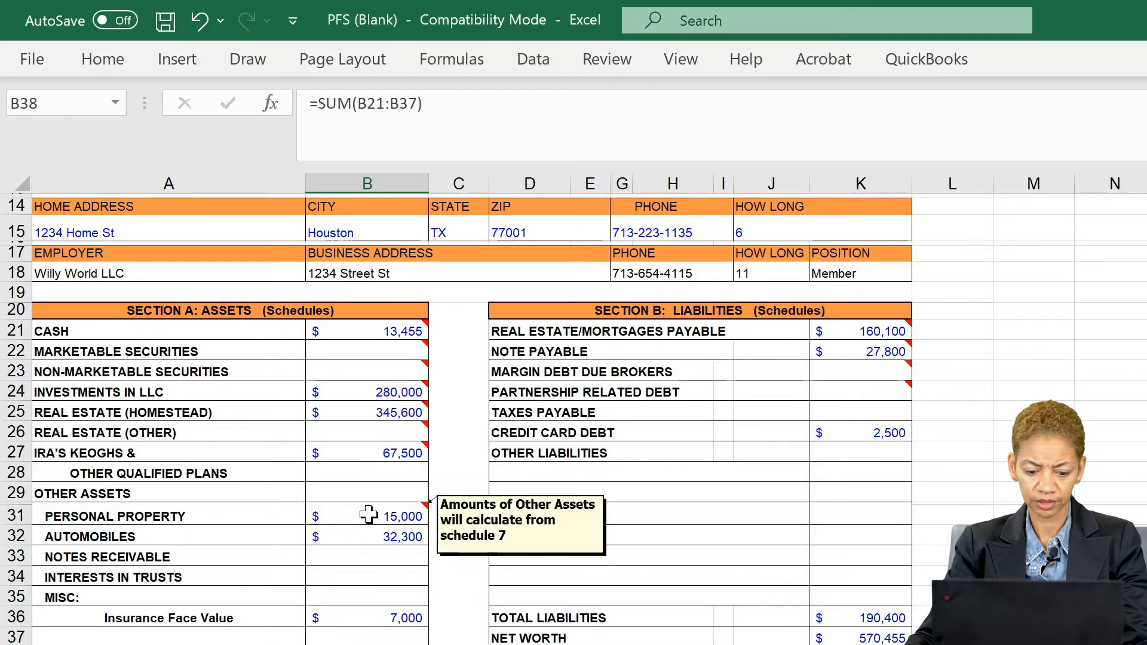
{"action": "left_click", "coordinate": [858, 331]}
{"action": "mouse_move", "coordinate": [858, 392]}
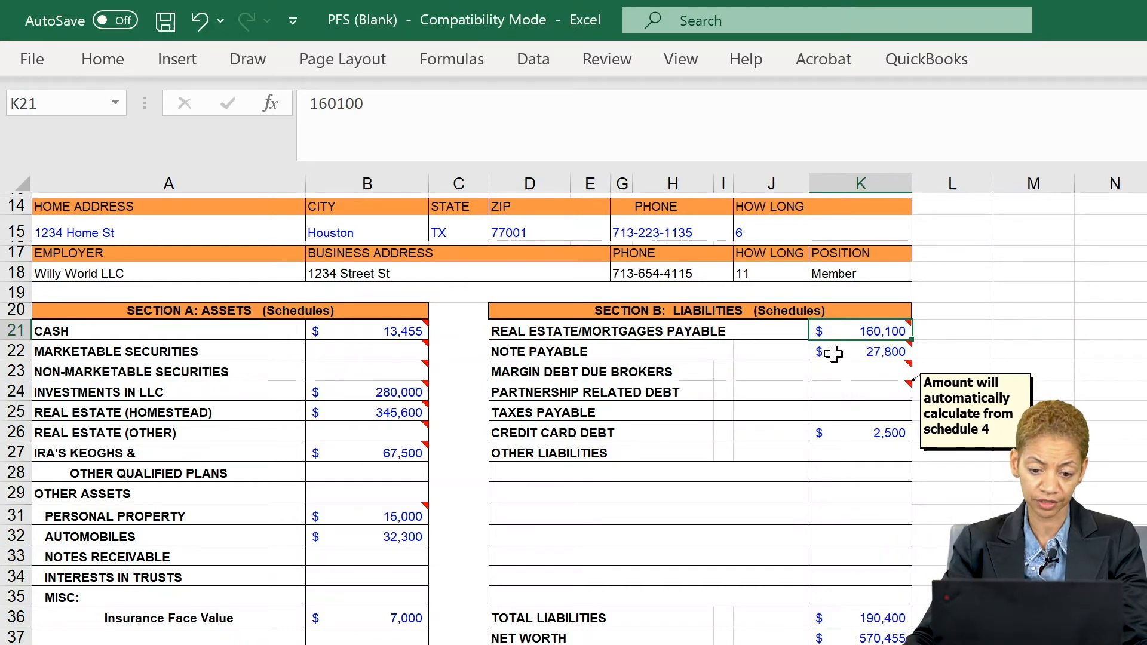
{"action": "mouse_move", "coordinate": [843, 348]}
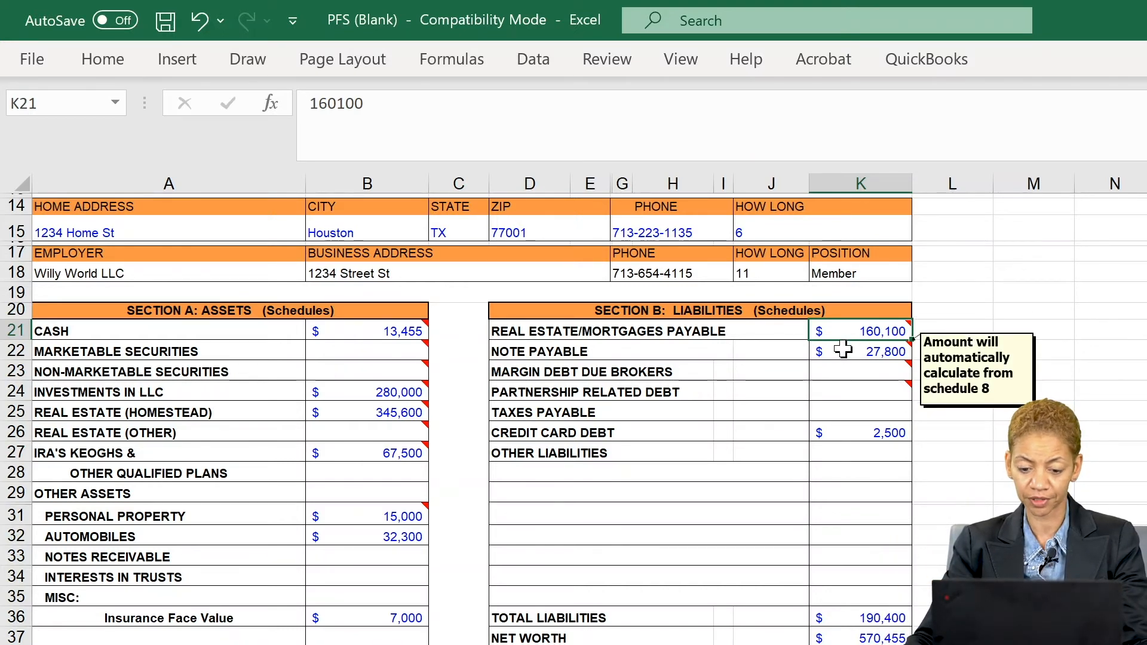
{"action": "scroll", "coordinate": [843, 350], "scroll_direction": "up", "scroll_amount": 2}
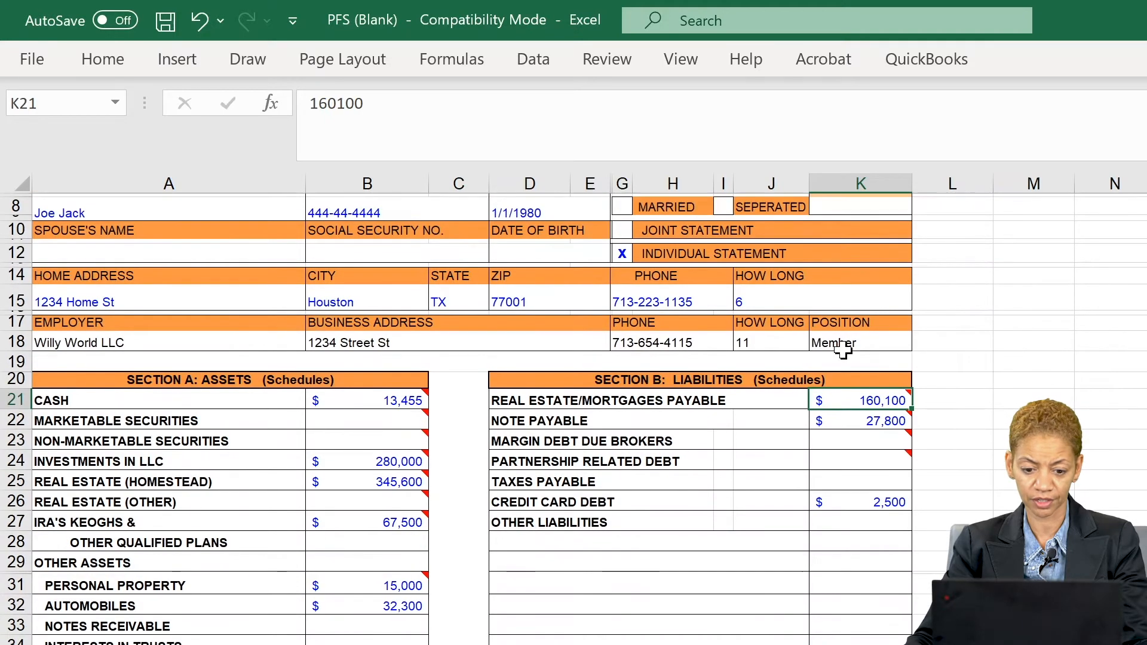
{"action": "scroll", "coordinate": [843, 351], "scroll_direction": "down", "scroll_amount": 1}
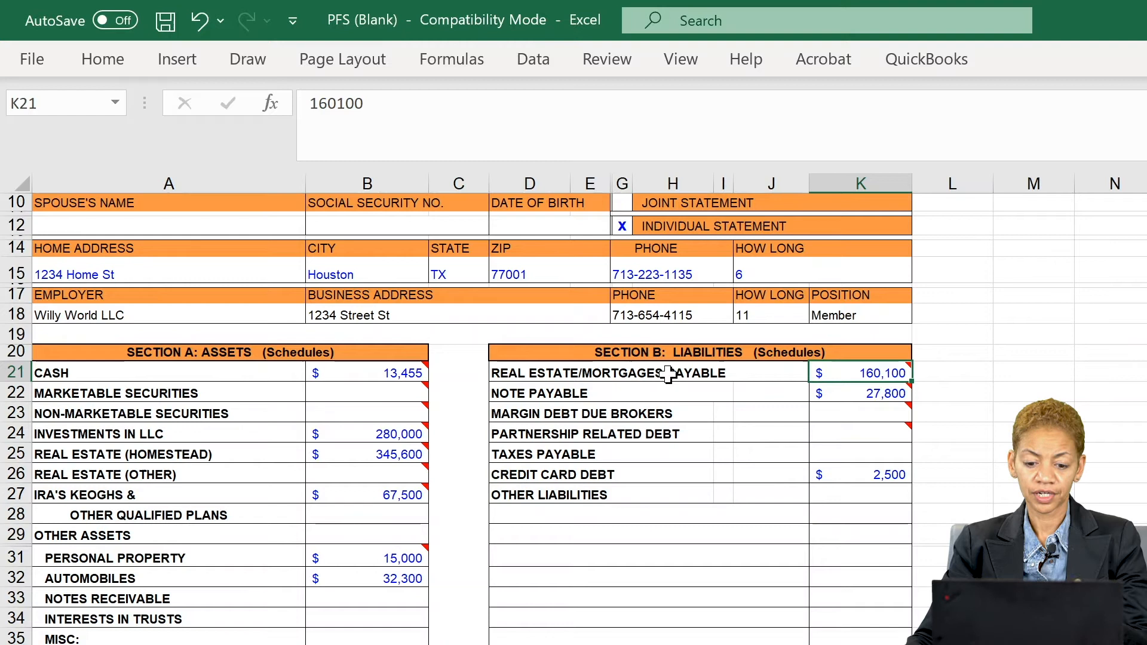
{"action": "left_click", "coordinate": [843, 396]}
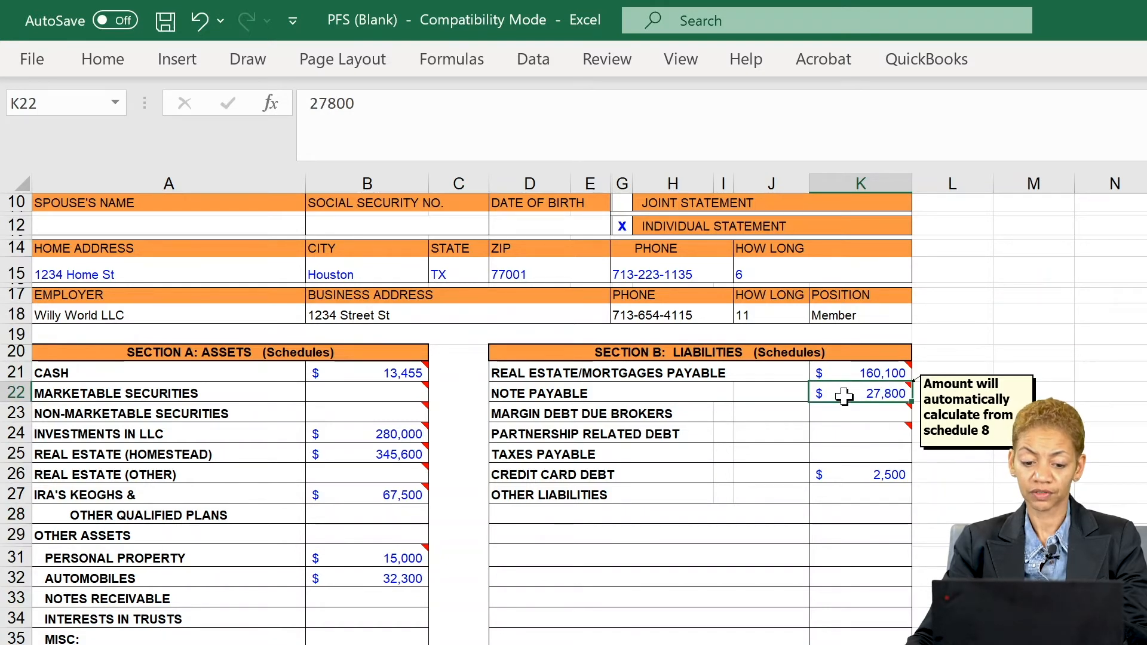
{"action": "left_click", "coordinate": [845, 472]}
{"action": "mouse_move", "coordinate": [830, 418]}
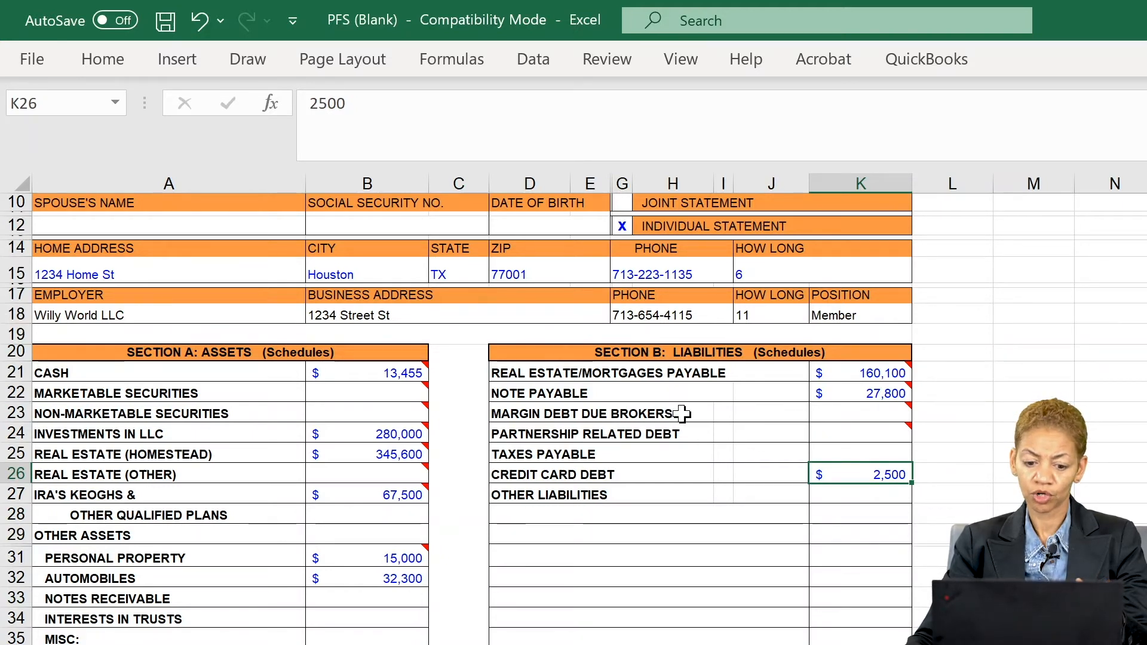
{"action": "left_click", "coordinate": [832, 412]}
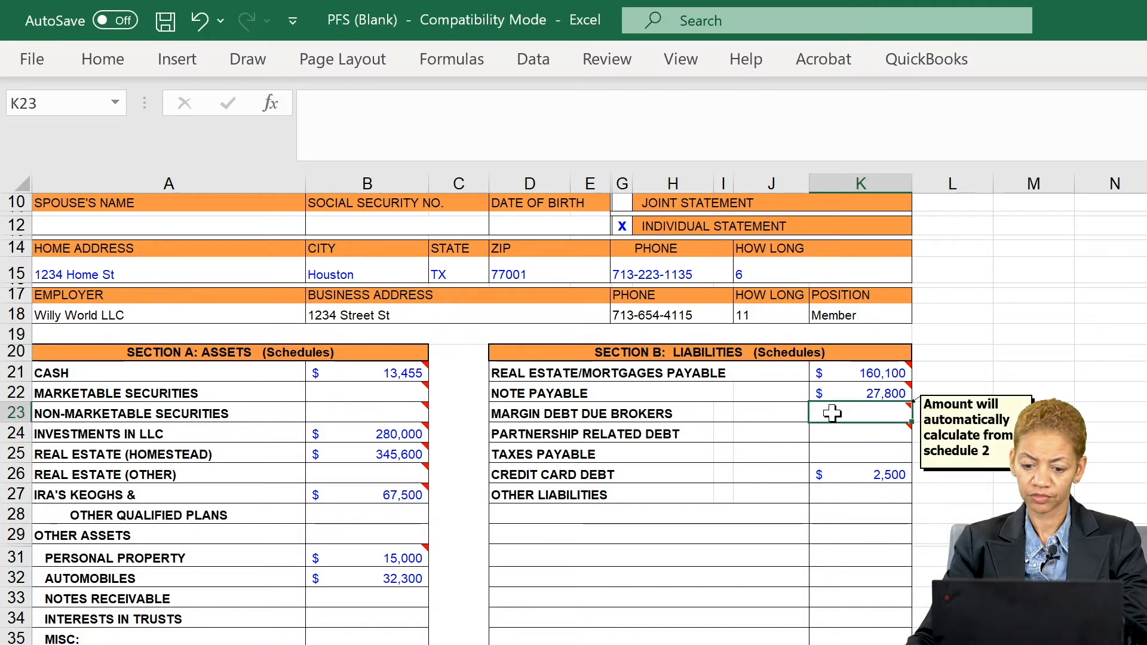
{"action": "mouse_move", "coordinate": [829, 433]}
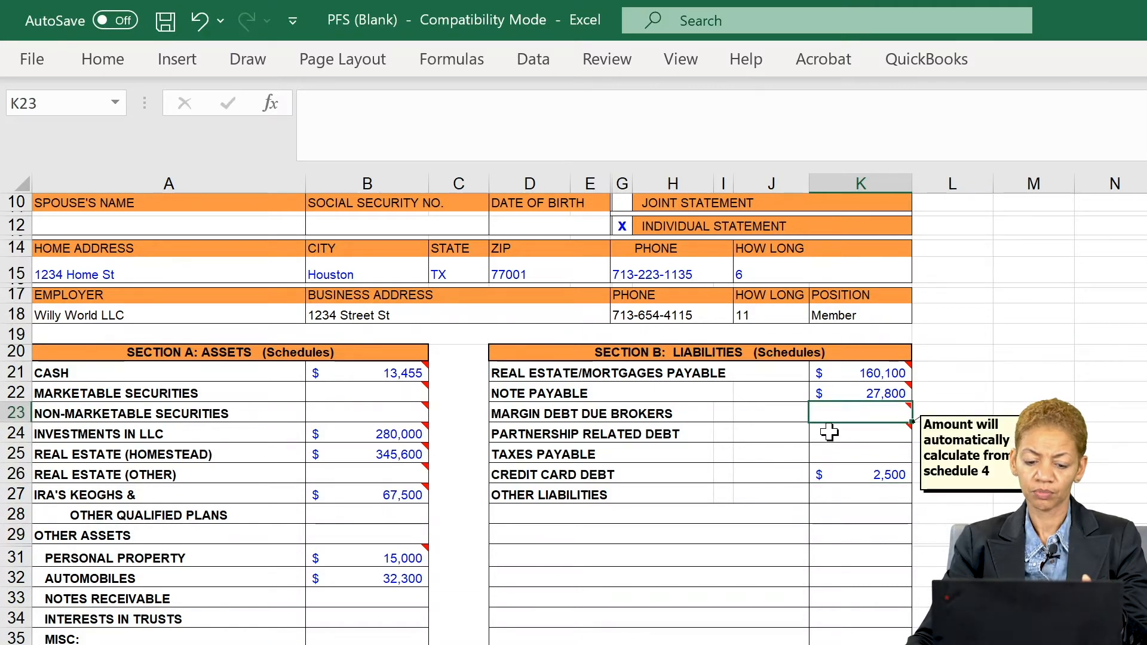
{"action": "left_click", "coordinate": [829, 433]}
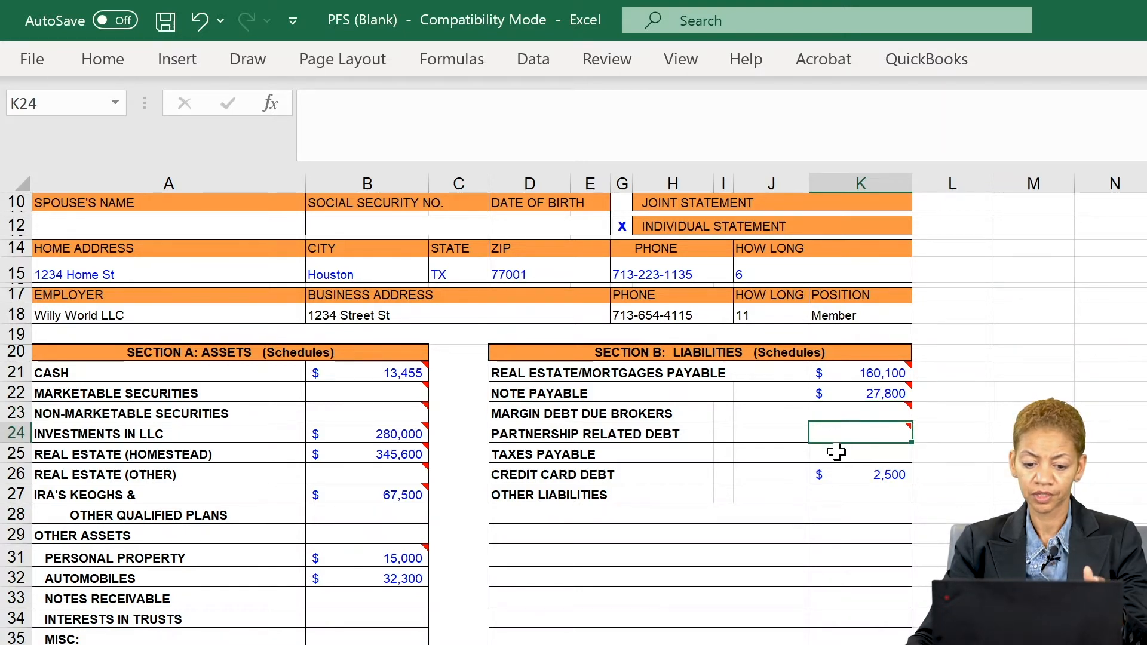
{"action": "left_click", "coordinate": [836, 452]}
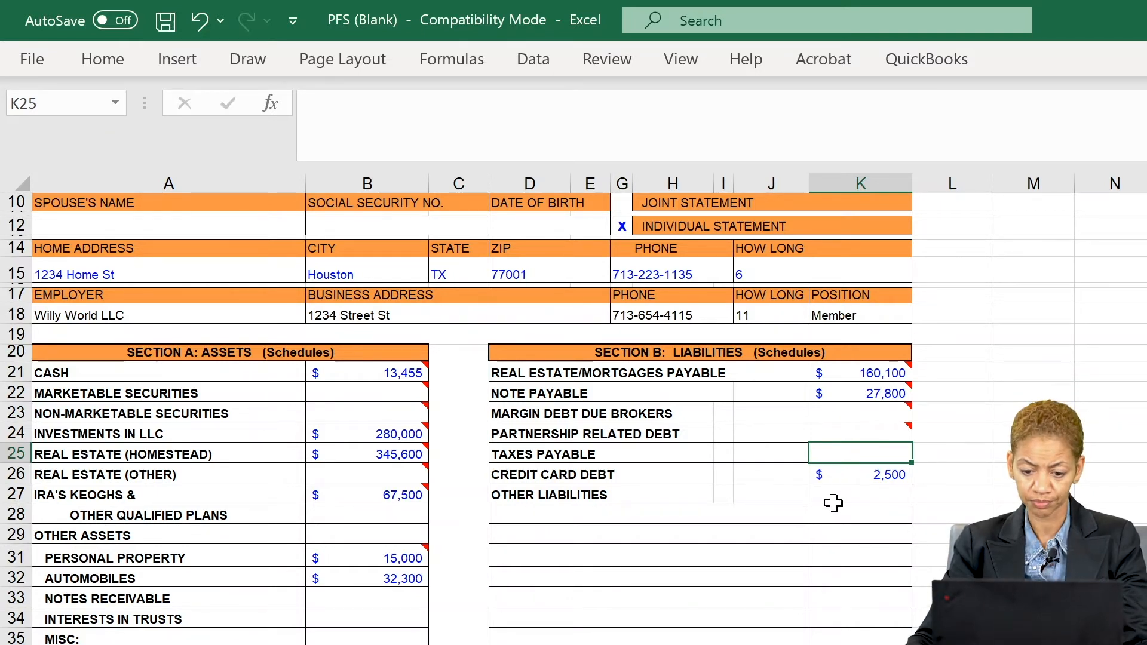
{"action": "mouse_move", "coordinate": [837, 378]}
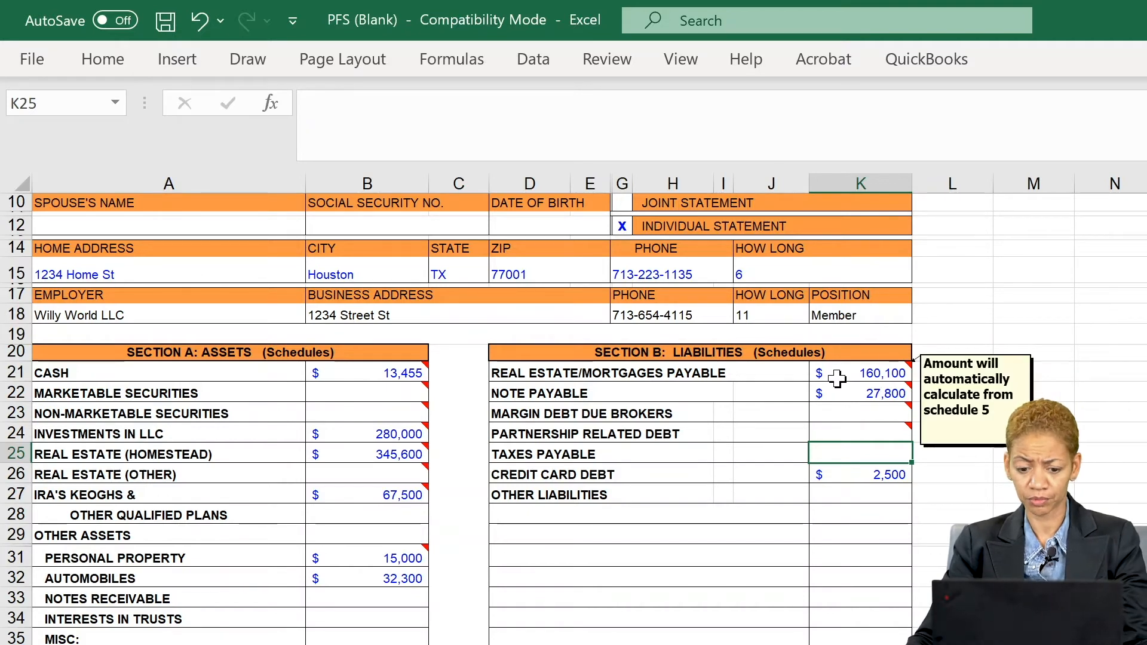
{"action": "left_click", "coordinate": [838, 379]}
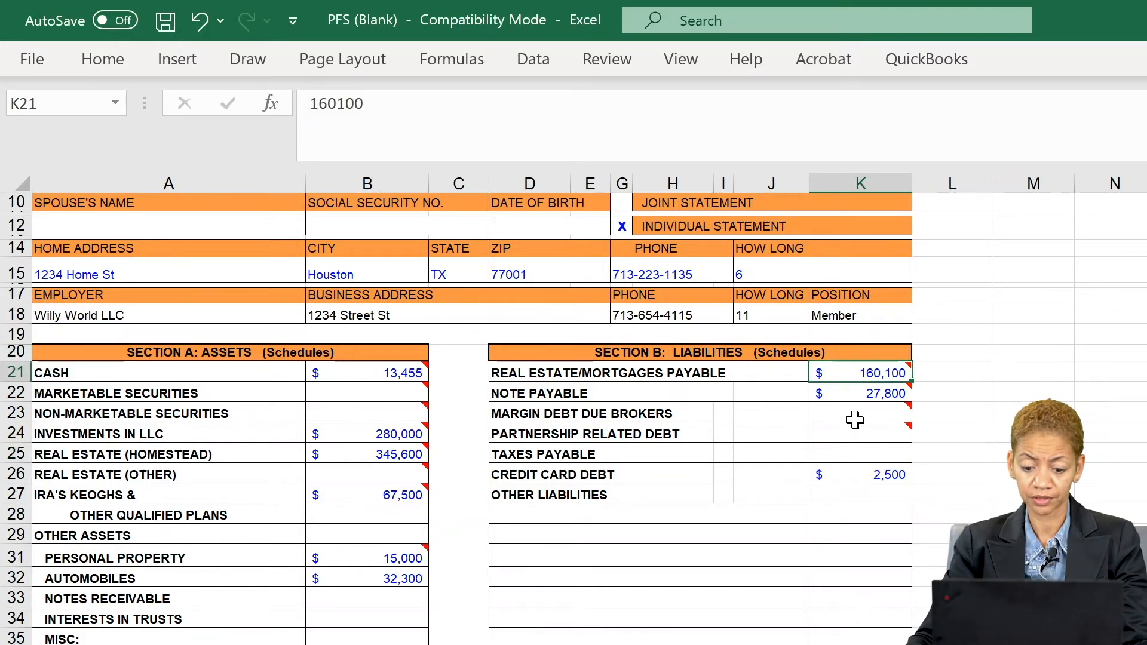
{"action": "scroll", "coordinate": [859, 451], "scroll_direction": "down", "scroll_amount": 3}
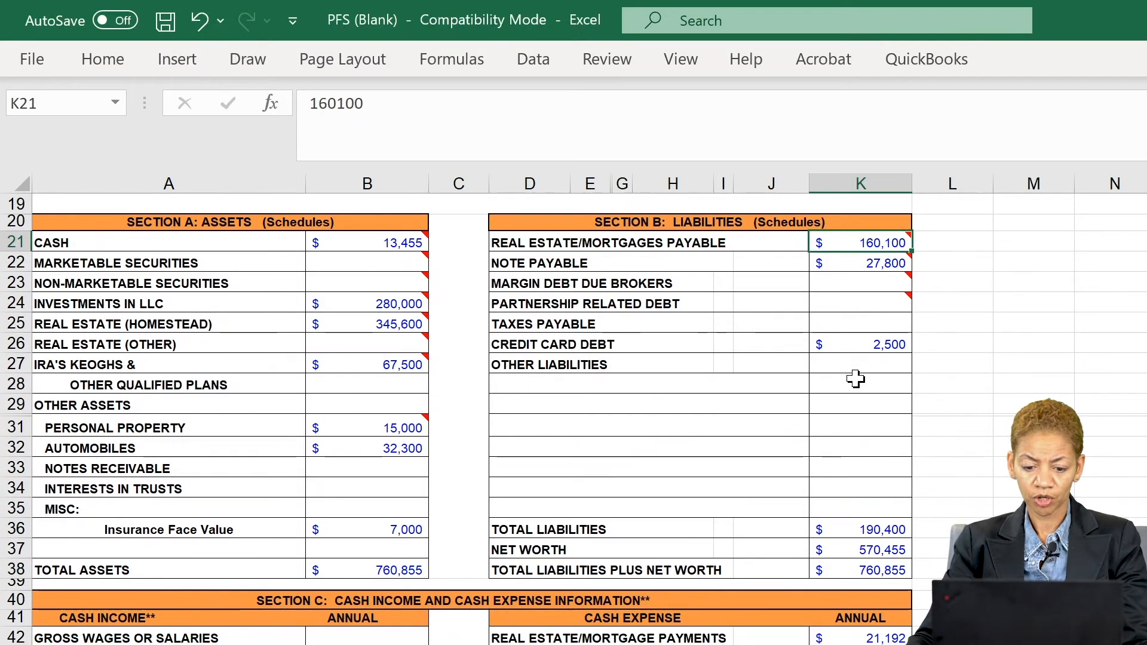
{"action": "left_click", "coordinate": [844, 530]}
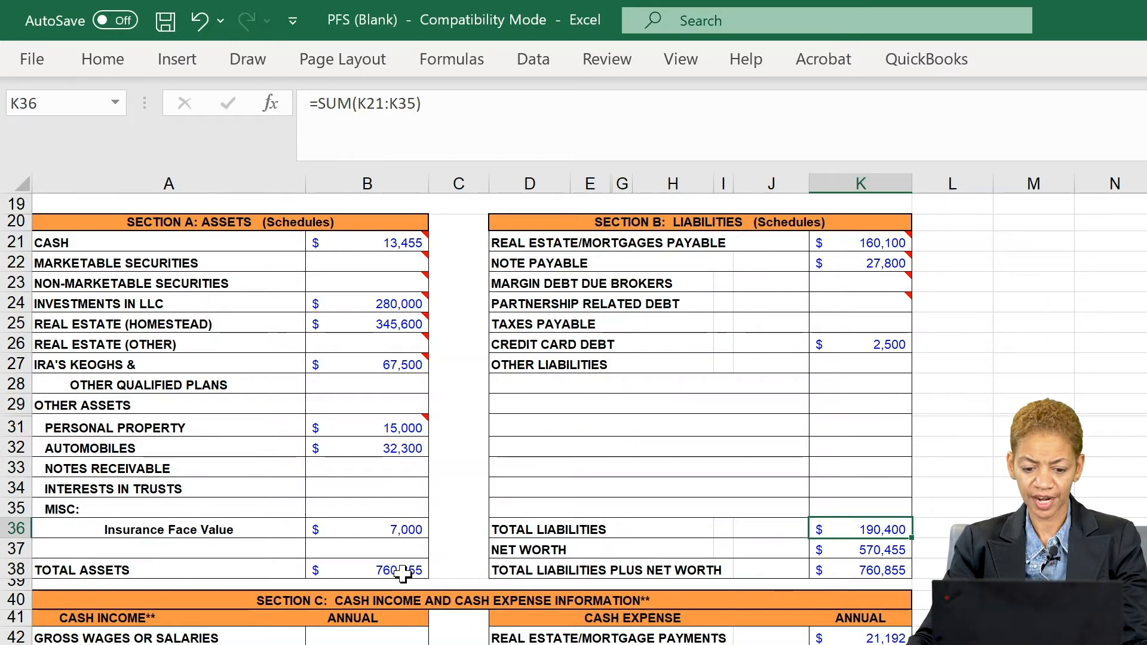
{"action": "left_click", "coordinate": [847, 553]}
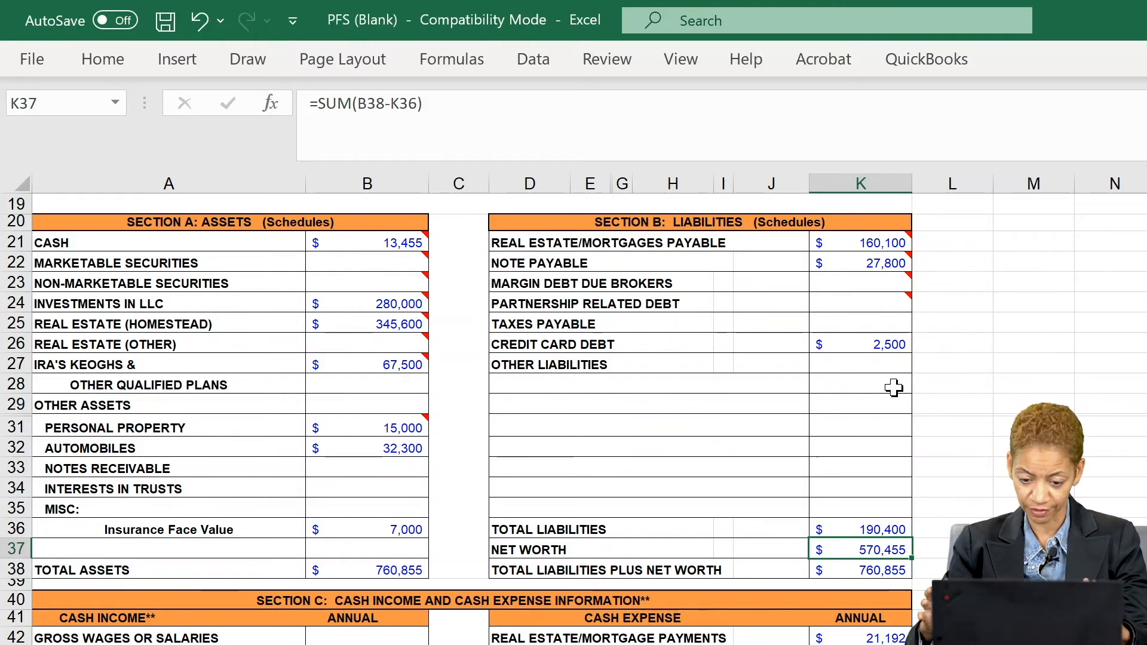
{"action": "scroll", "coordinate": [892, 403], "scroll_direction": "down", "scroll_amount": 1}
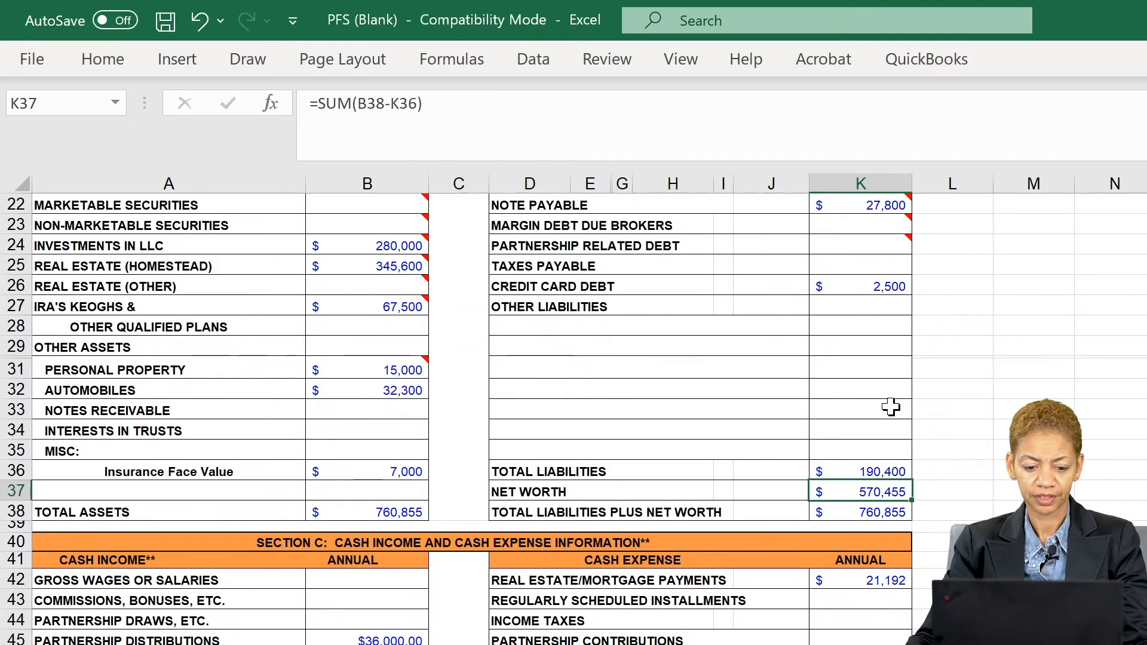
{"action": "scroll", "coordinate": [891, 406], "scroll_direction": "down", "scroll_amount": 5}
{"action": "left_click", "coordinate": [371, 408]}
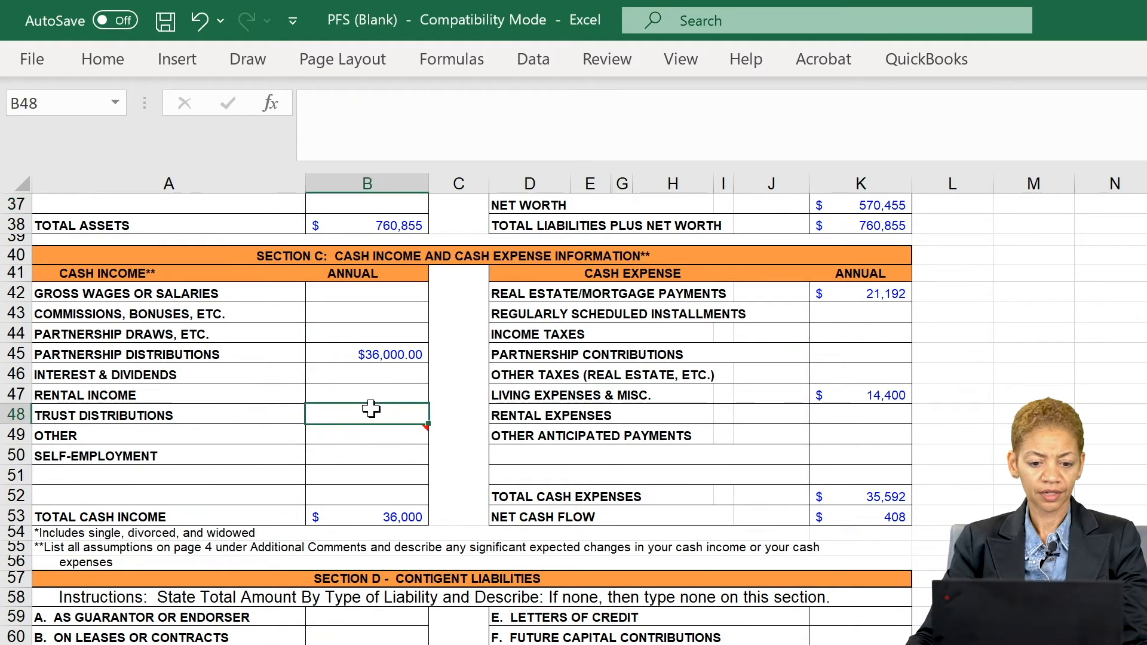
{"action": "left_click", "coordinate": [390, 256]}
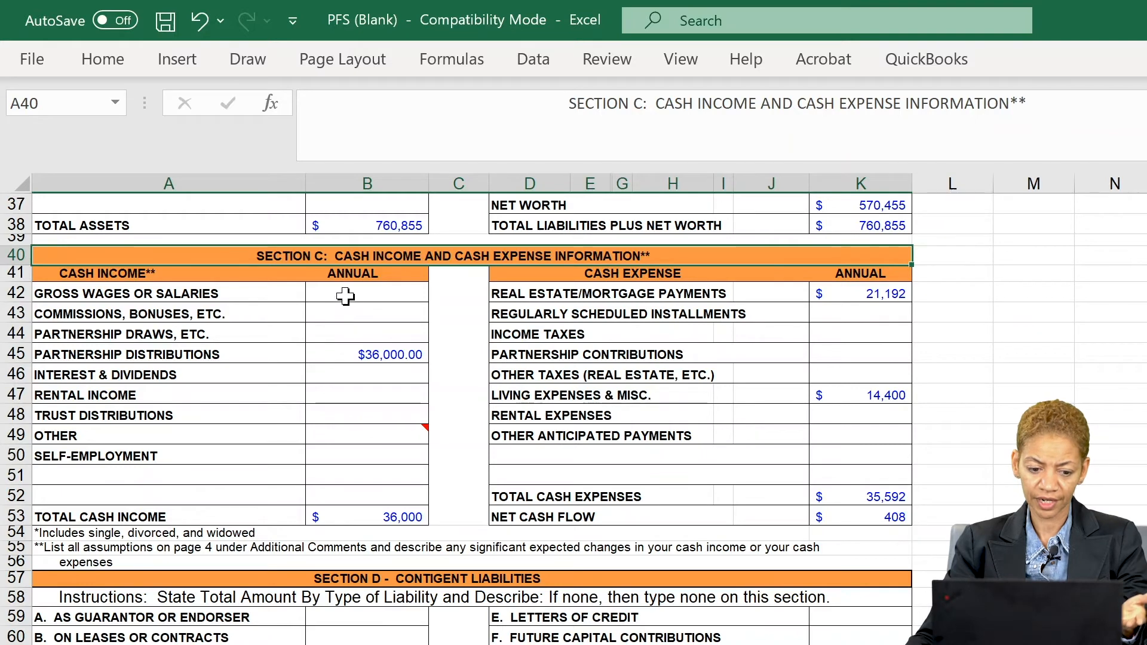
{"action": "left_click", "coordinate": [345, 297]}
{"action": "left_click", "coordinate": [338, 318]}
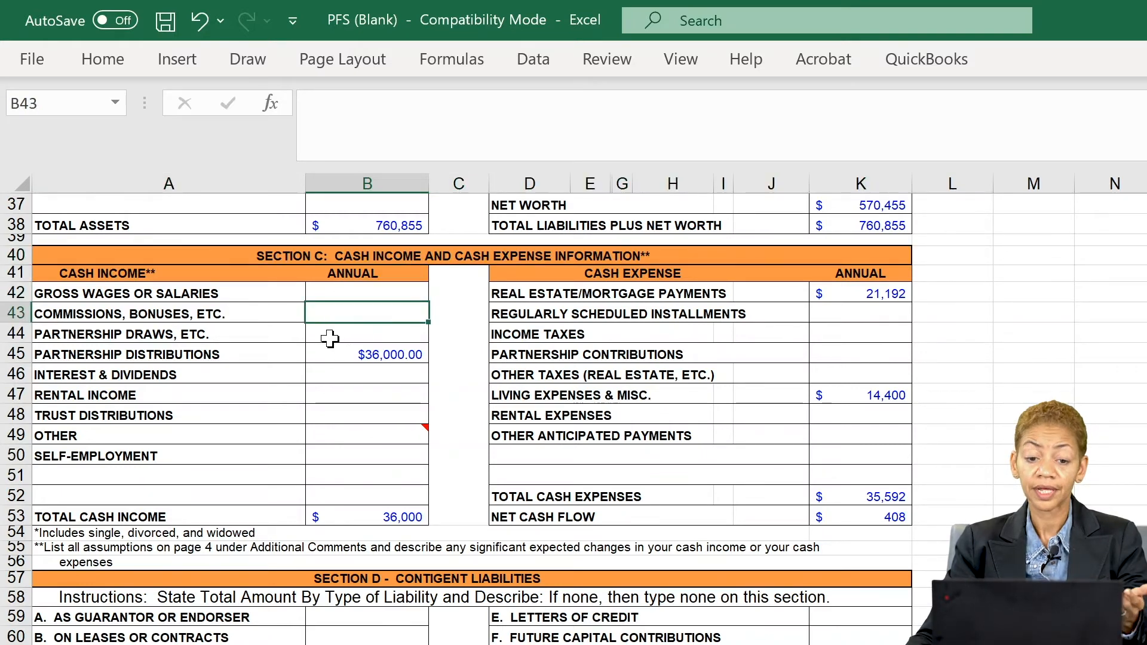
{"action": "left_click", "coordinate": [329, 335]}
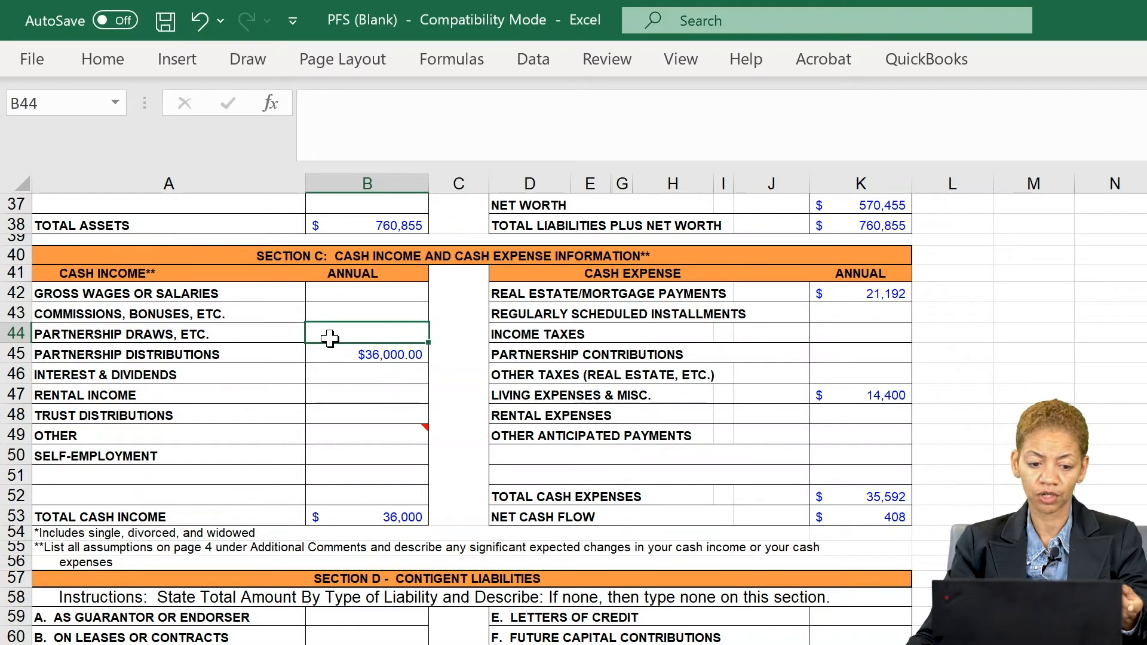
{"action": "left_click", "coordinate": [327, 356]}
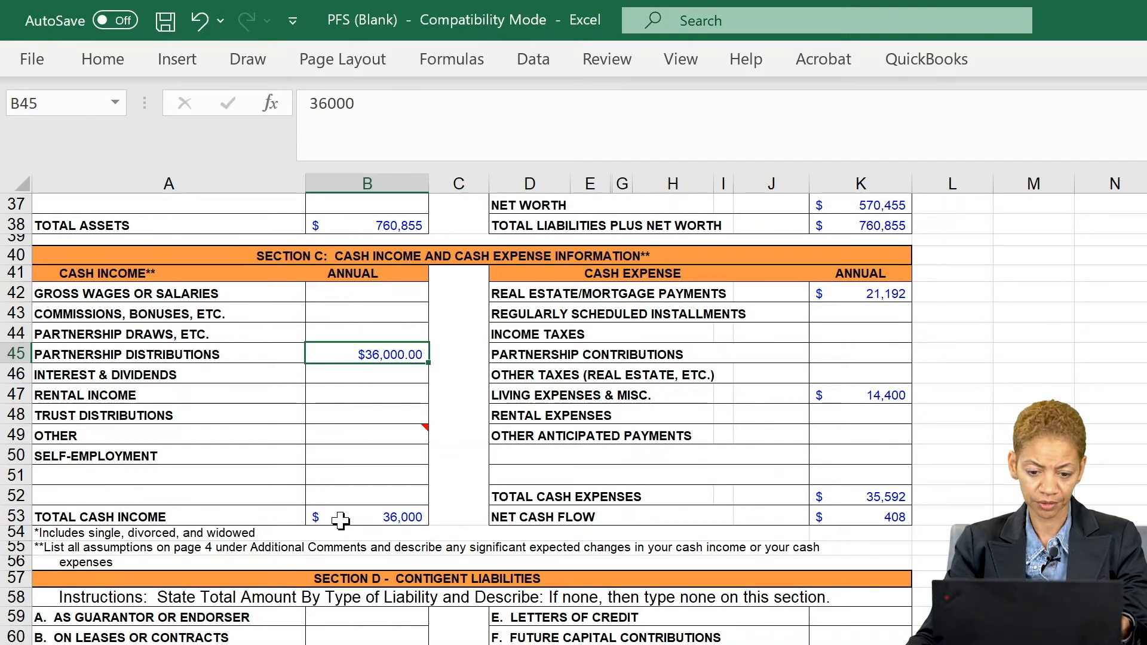
{"action": "left_click", "coordinate": [841, 293]}
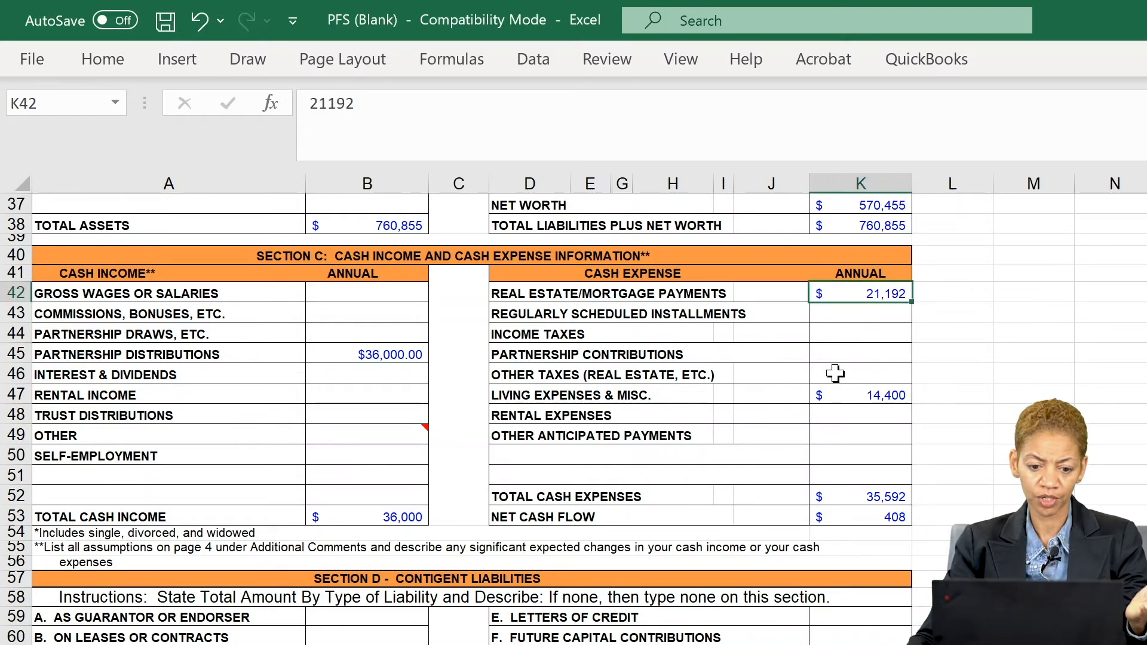
{"action": "scroll", "coordinate": [835, 374], "scroll_direction": "up", "scroll_amount": 1}
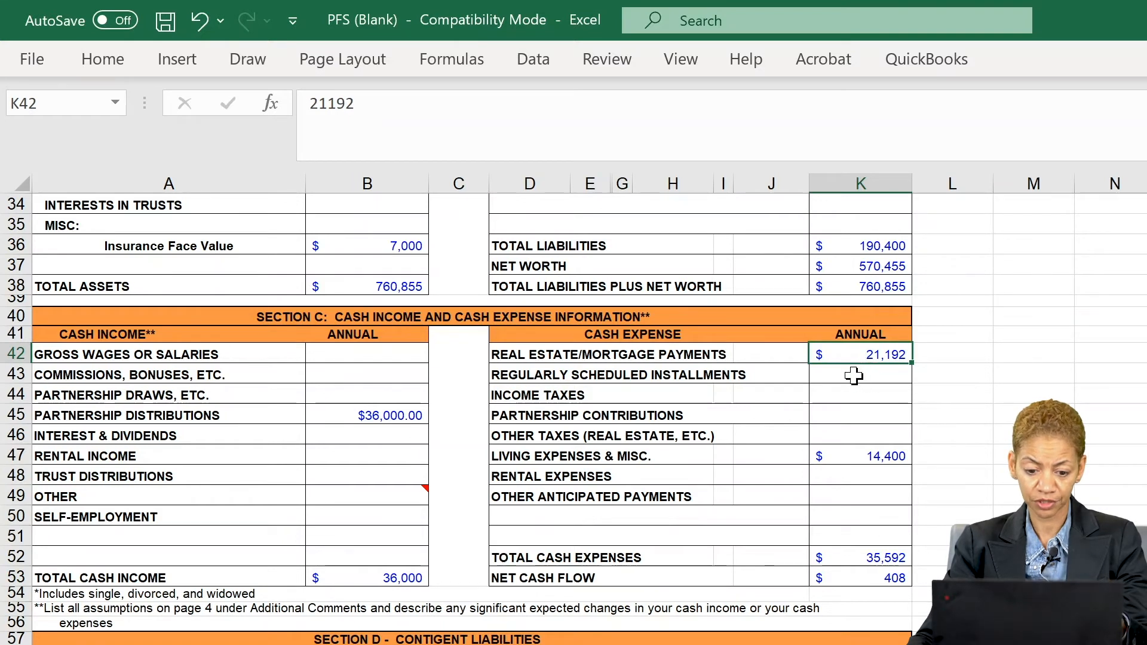
- Review the scheduled installments, income taxes, partnership contributions and other taxes entries
{"action": "left_click", "coordinate": [852, 376]}
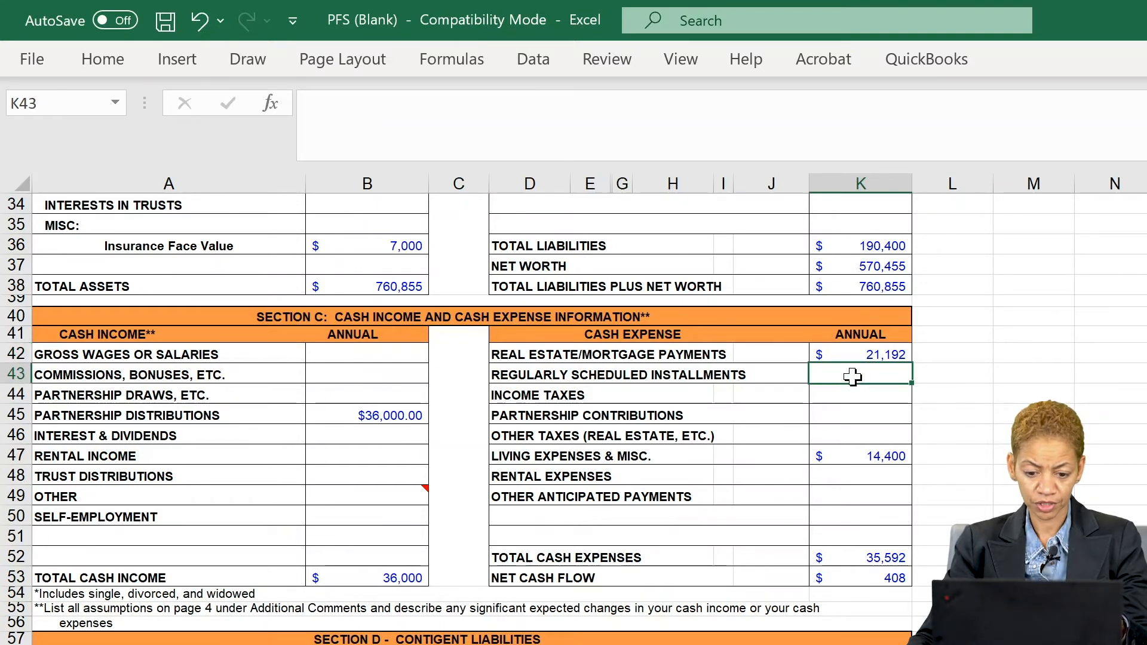
{"action": "left_click", "coordinate": [845, 397]}
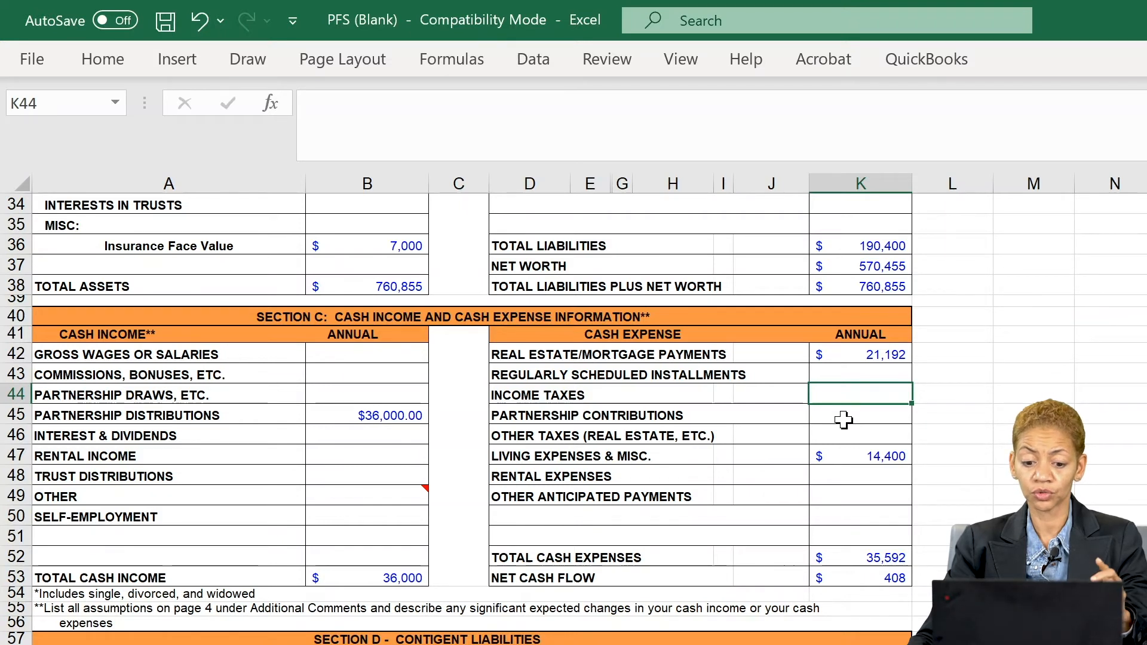
{"action": "left_click", "coordinate": [843, 420]}
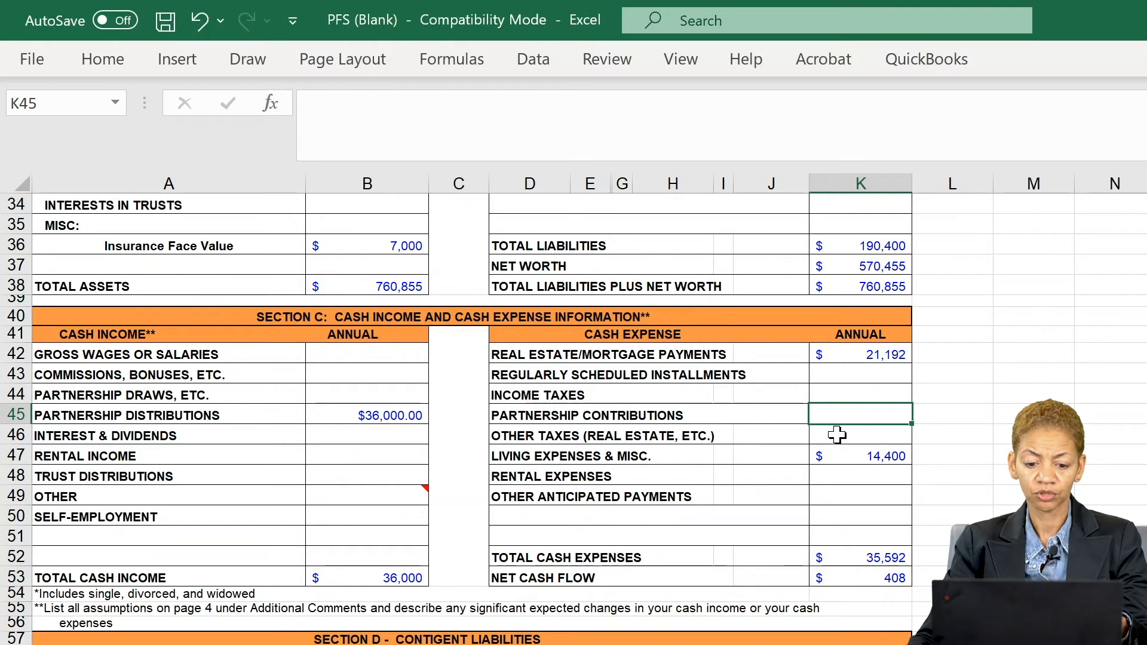
{"action": "left_click", "coordinate": [837, 434]}
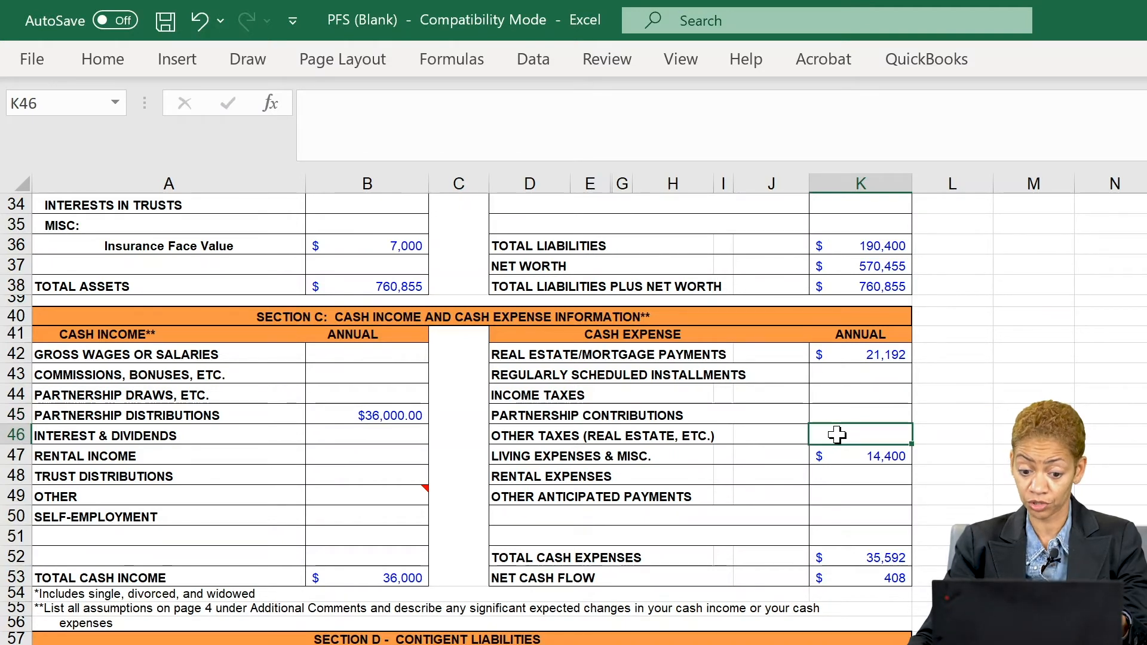
{"action": "scroll", "coordinate": [797, 374], "scroll_direction": "up", "scroll_amount": 3}
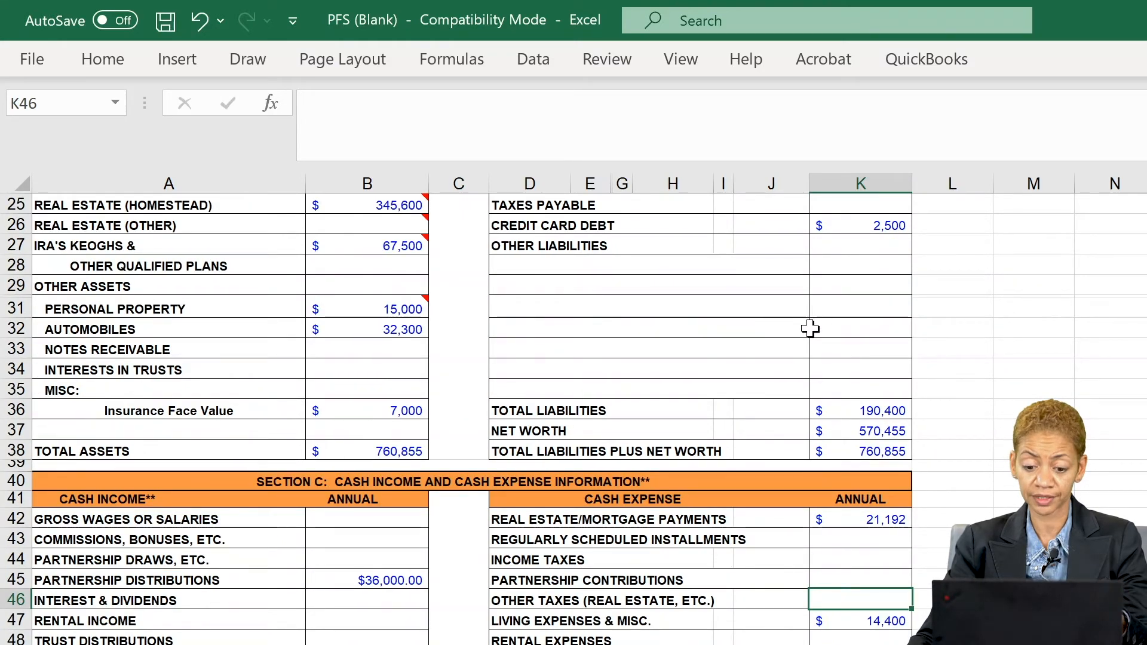
{"action": "scroll", "coordinate": [810, 325], "scroll_direction": "down", "scroll_amount": 2}
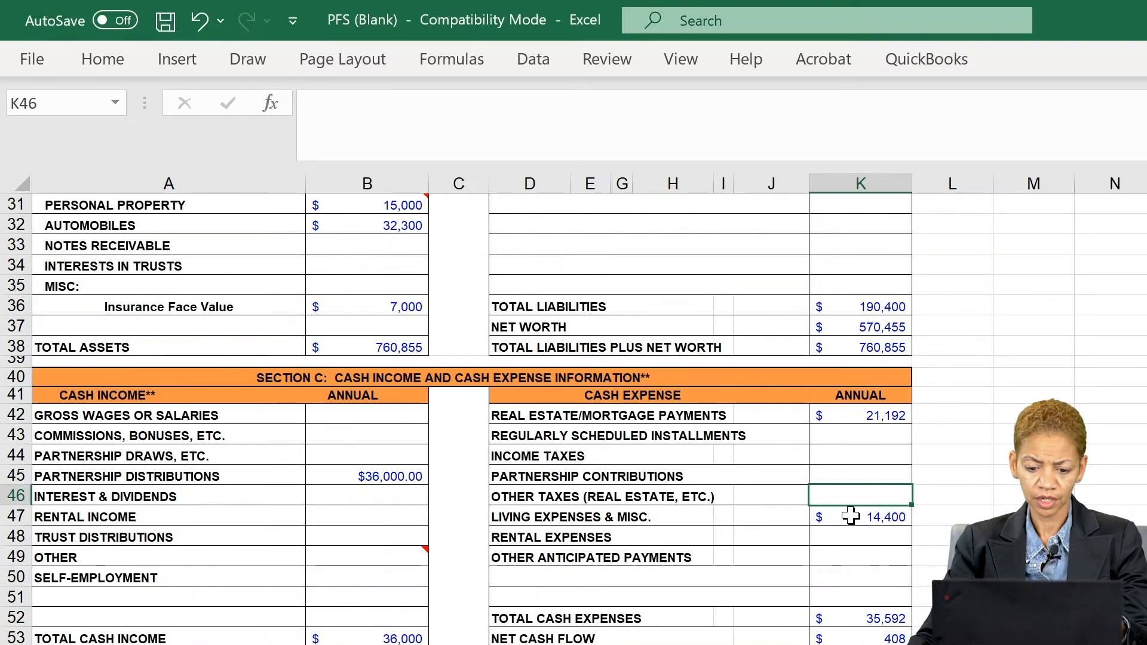
- Check the 14,400 living expenses, the rental and other payment amounts, and the K53 net cash flow formula
{"action": "left_click", "coordinate": [854, 516]}
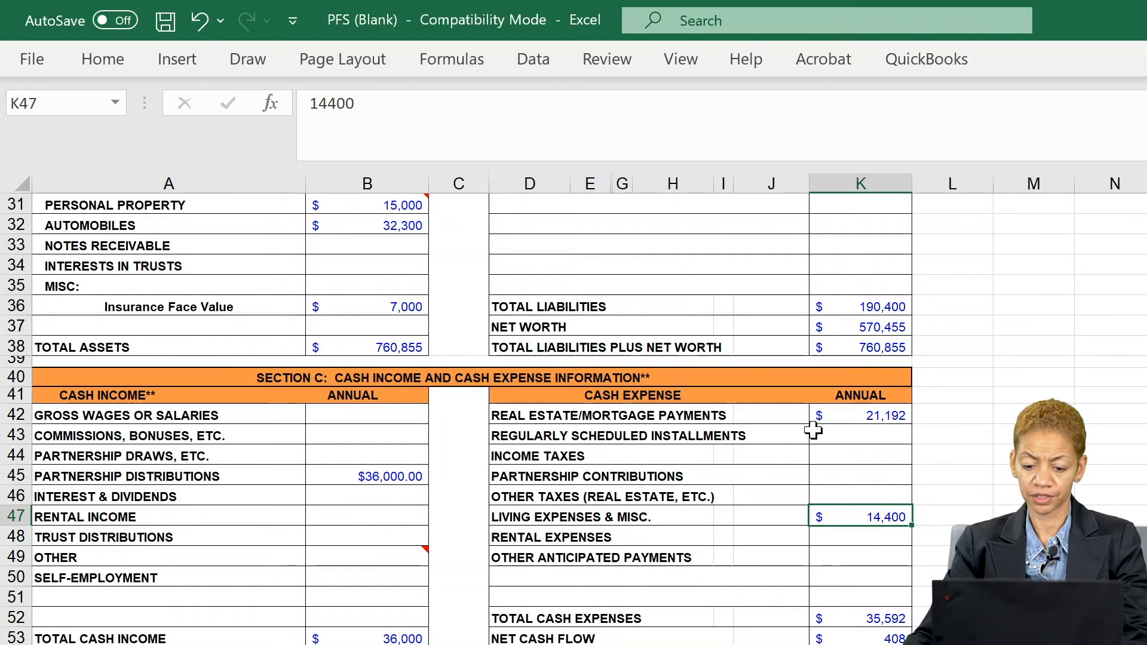
{"action": "left_click", "coordinate": [853, 542]}
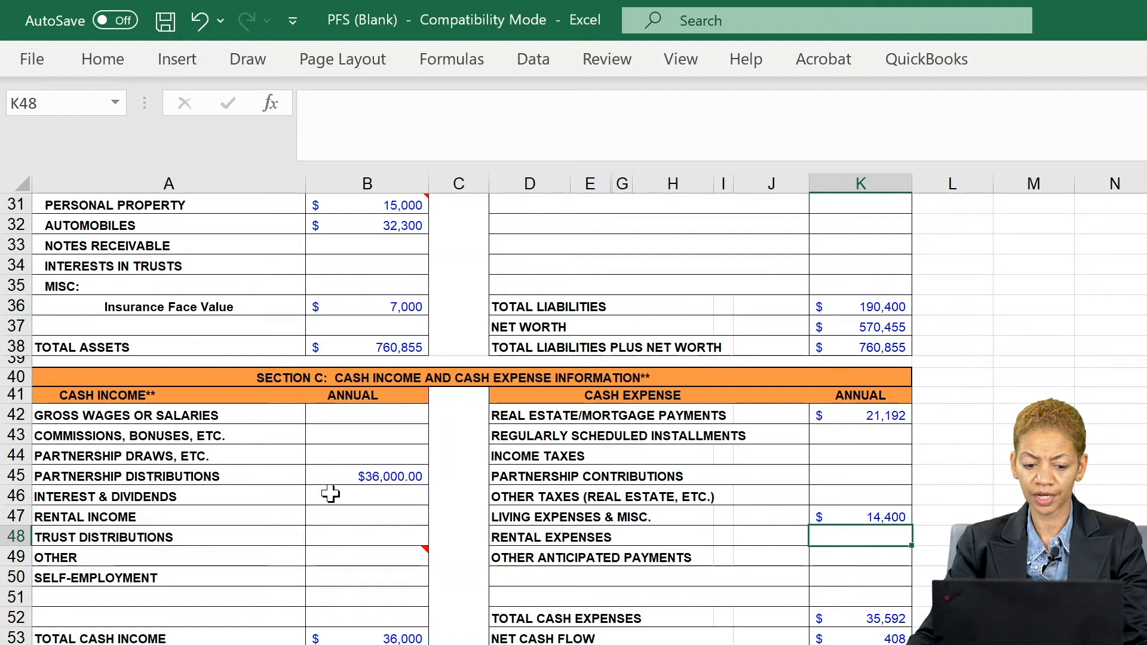
{"action": "left_click", "coordinate": [840, 555]}
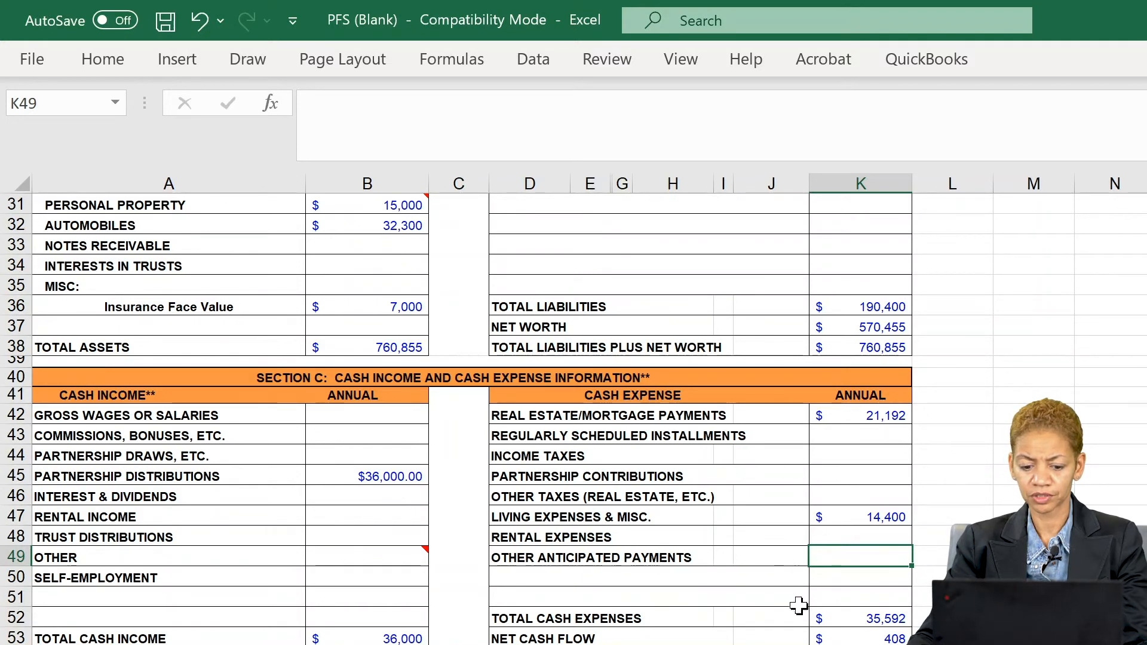
{"action": "left_click", "coordinate": [848, 638]}
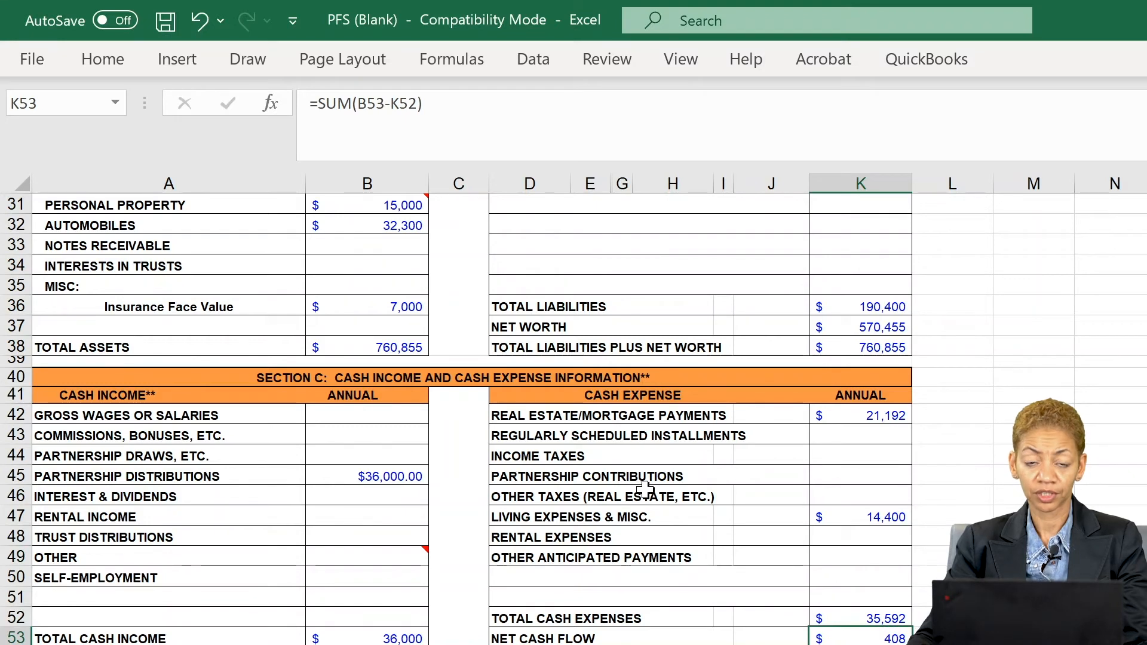
{"action": "scroll", "coordinate": [645, 490], "scroll_direction": "down", "scroll_amount": 1}
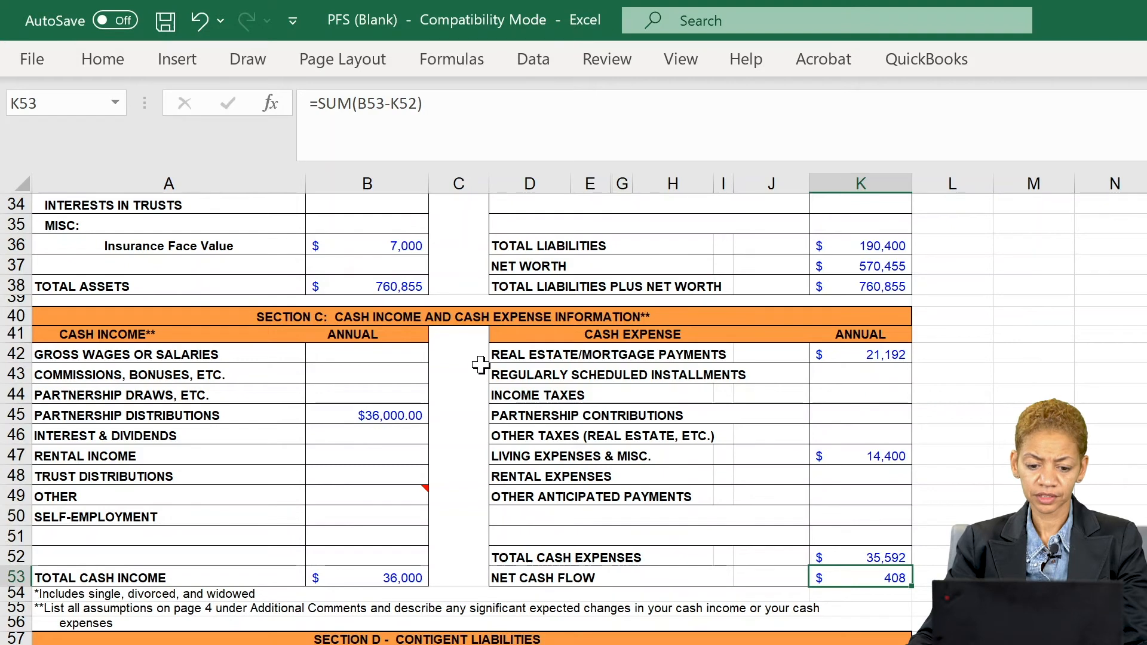
{"action": "scroll", "coordinate": [481, 364], "scroll_direction": "up", "scroll_amount": 10}
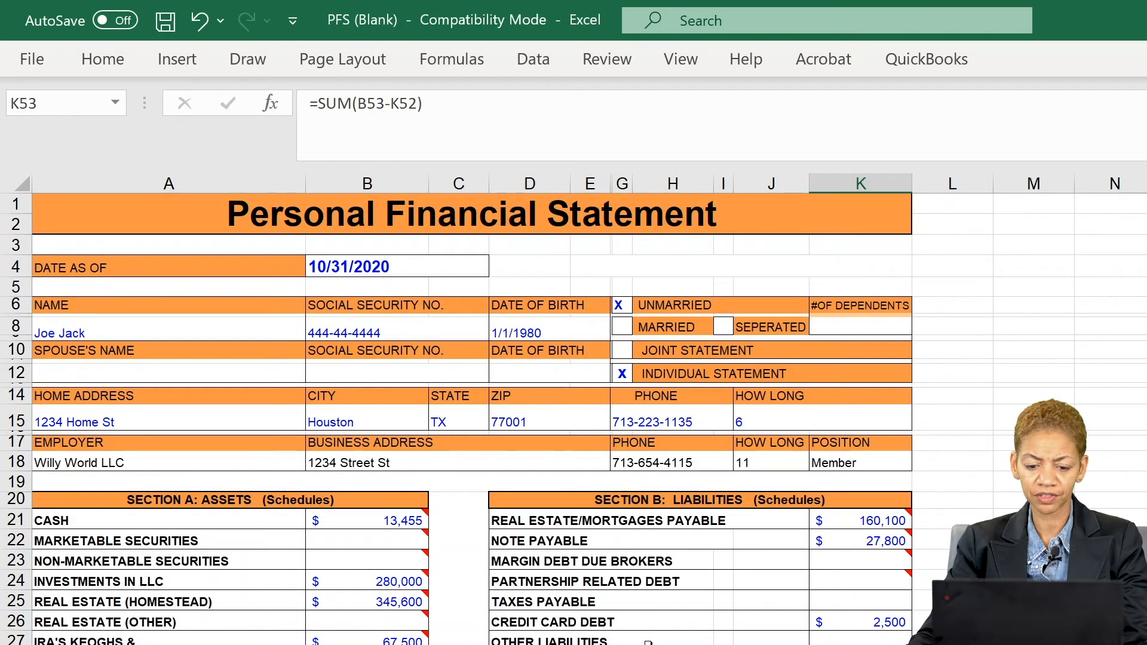
{"action": "scroll", "coordinate": [589, 630], "scroll_direction": "down", "scroll_amount": 2}
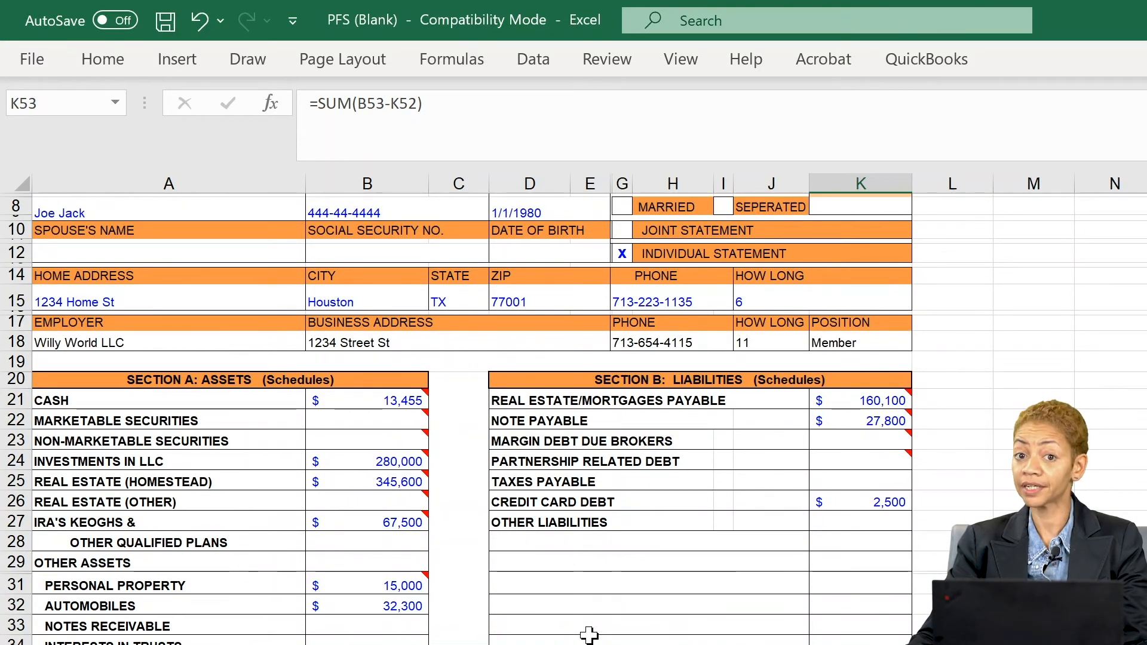
{"action": "scroll", "coordinate": [589, 634], "scroll_direction": "down", "scroll_amount": 3}
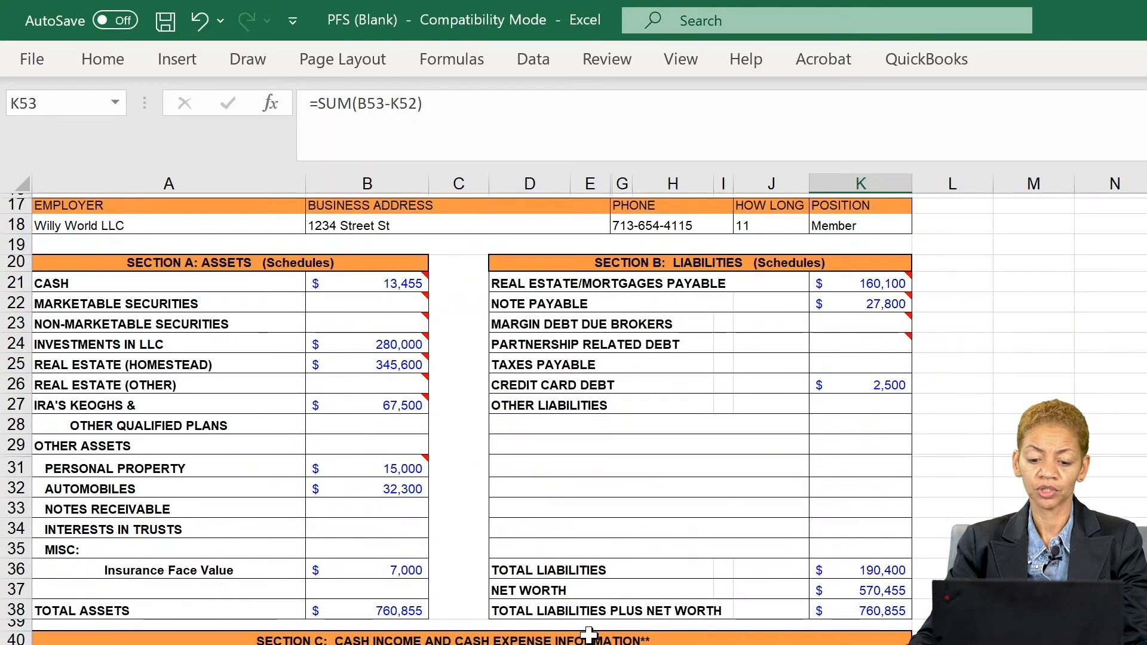
{"action": "scroll", "coordinate": [589, 634], "scroll_direction": "down", "scroll_amount": 2}
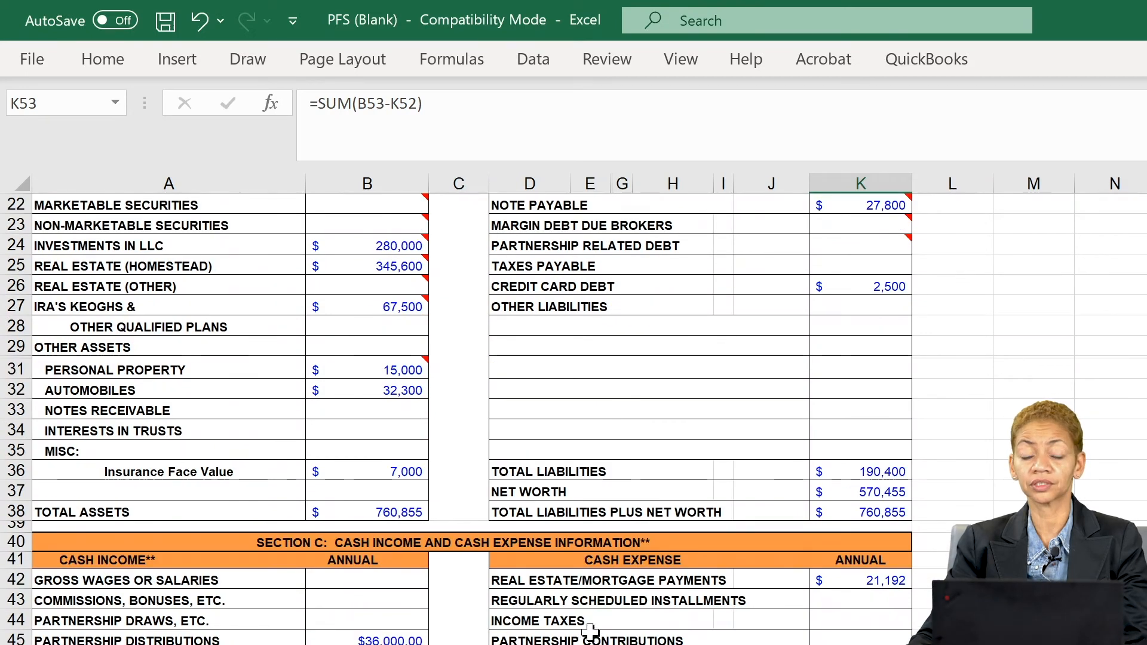
{"action": "scroll", "coordinate": [590, 631], "scroll_direction": "down", "scroll_amount": 2}
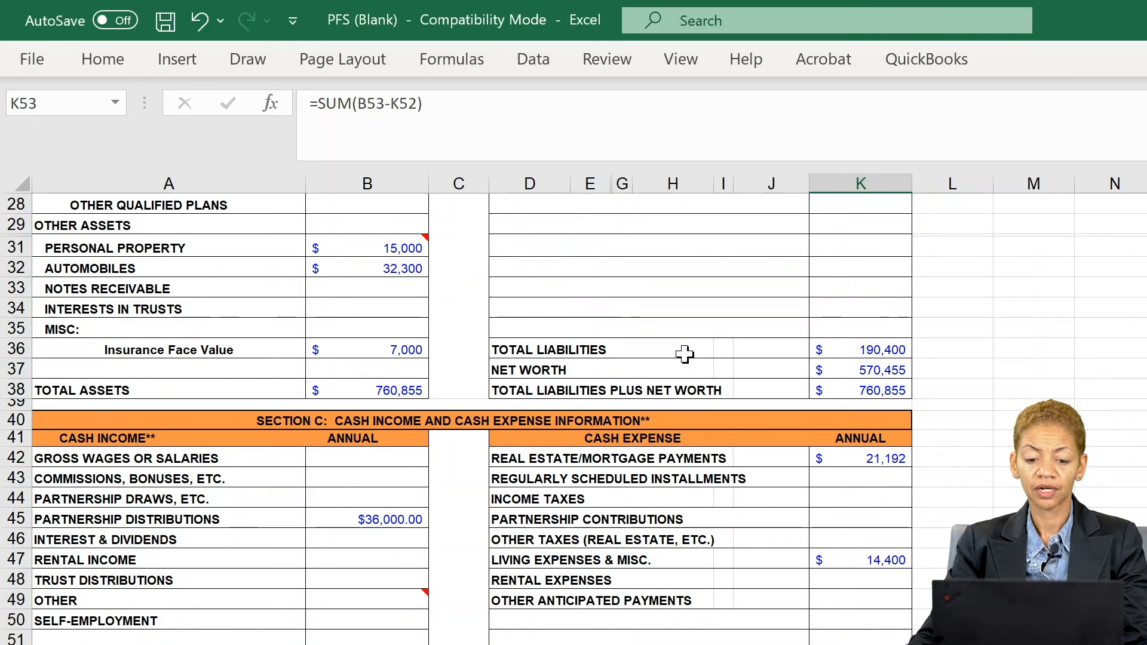
{"action": "left_click", "coordinate": [838, 372]}
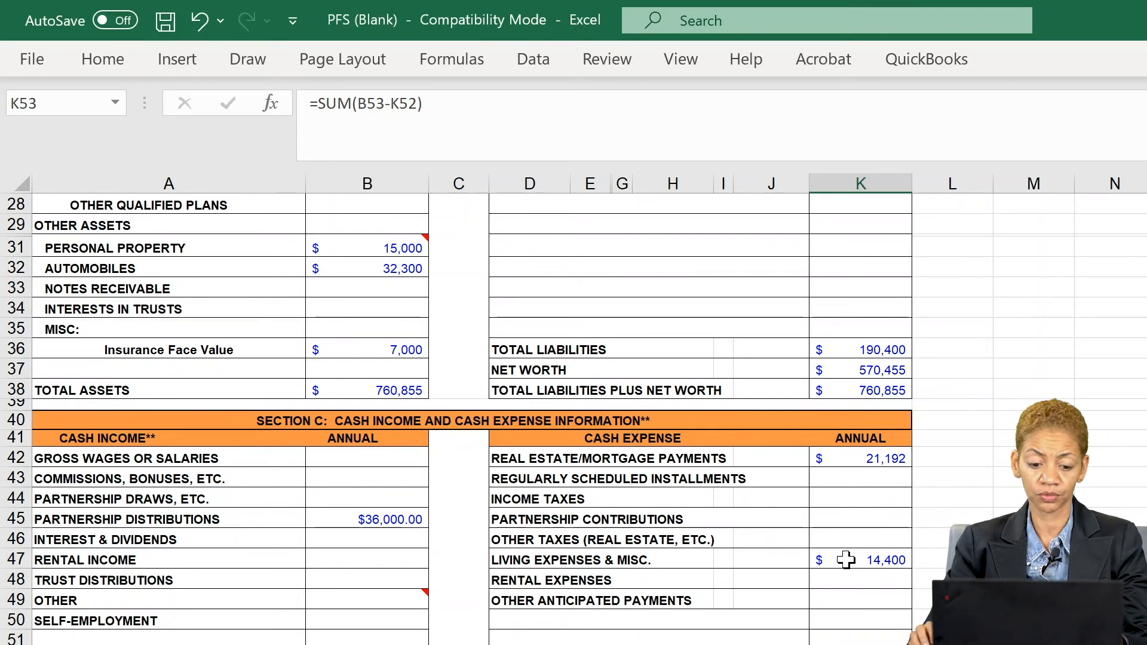
{"action": "left_click", "coordinate": [339, 519]}
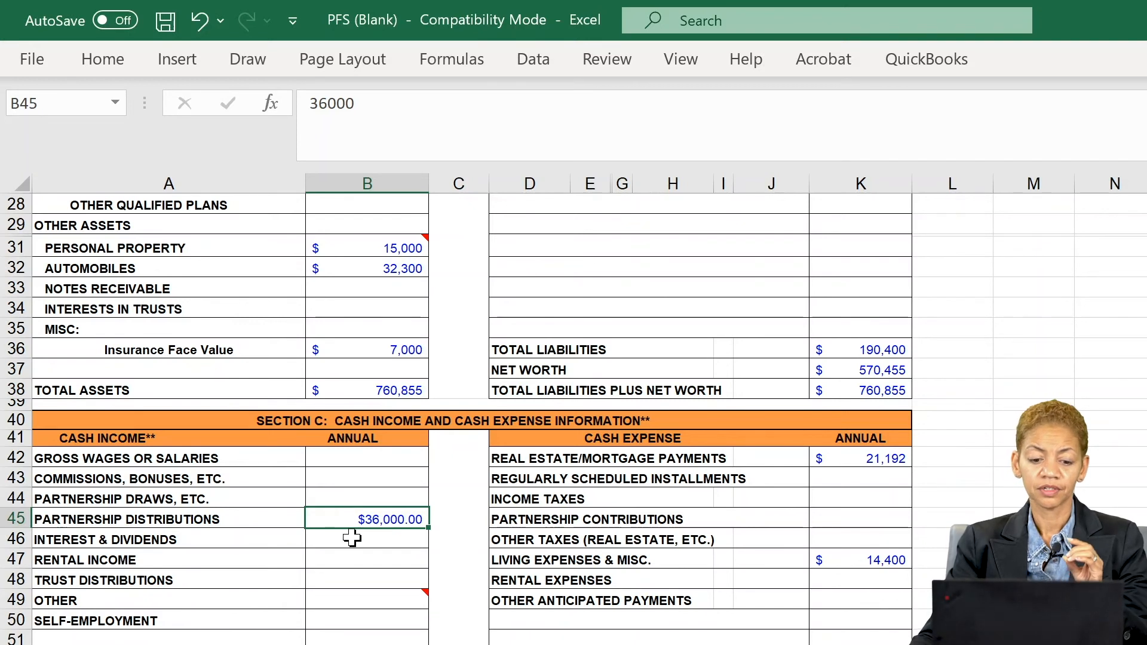
{"action": "left_click", "coordinate": [347, 540]}
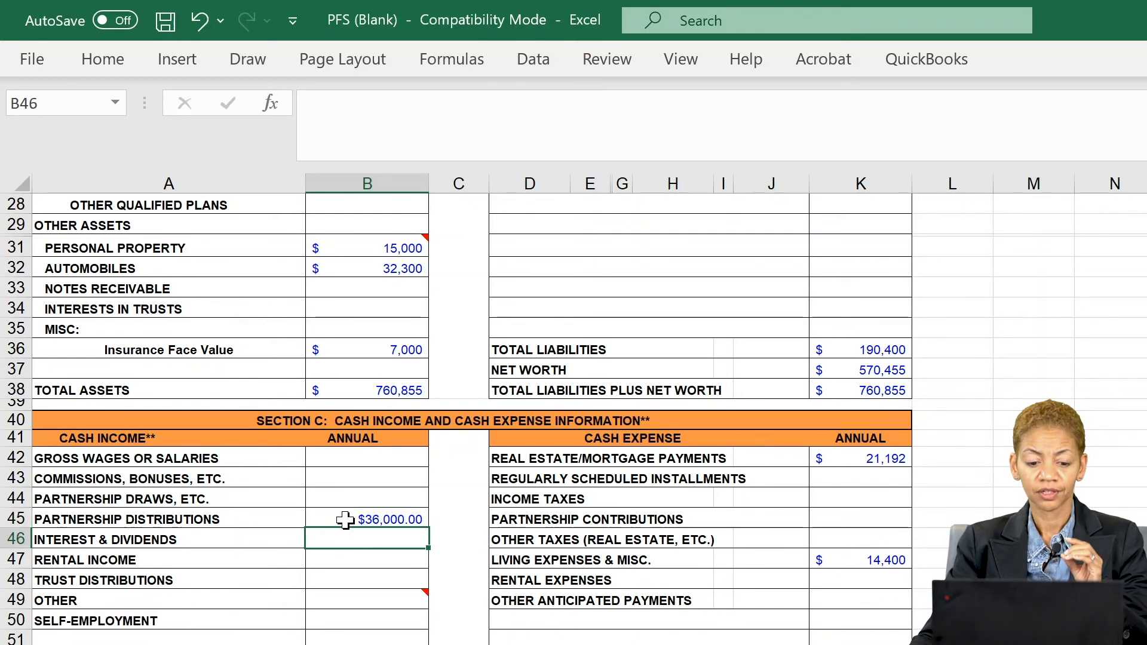
{"action": "left_click", "coordinate": [346, 519]}
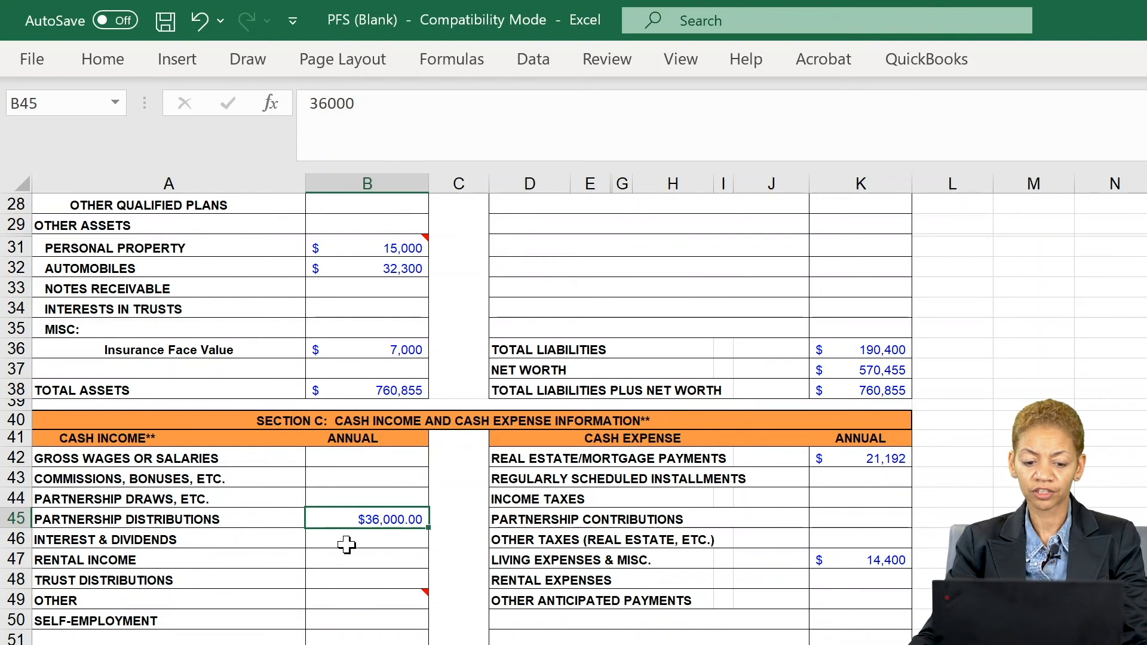
{"action": "left_click", "coordinate": [348, 545]}
{"action": "left_click", "coordinate": [331, 512]}
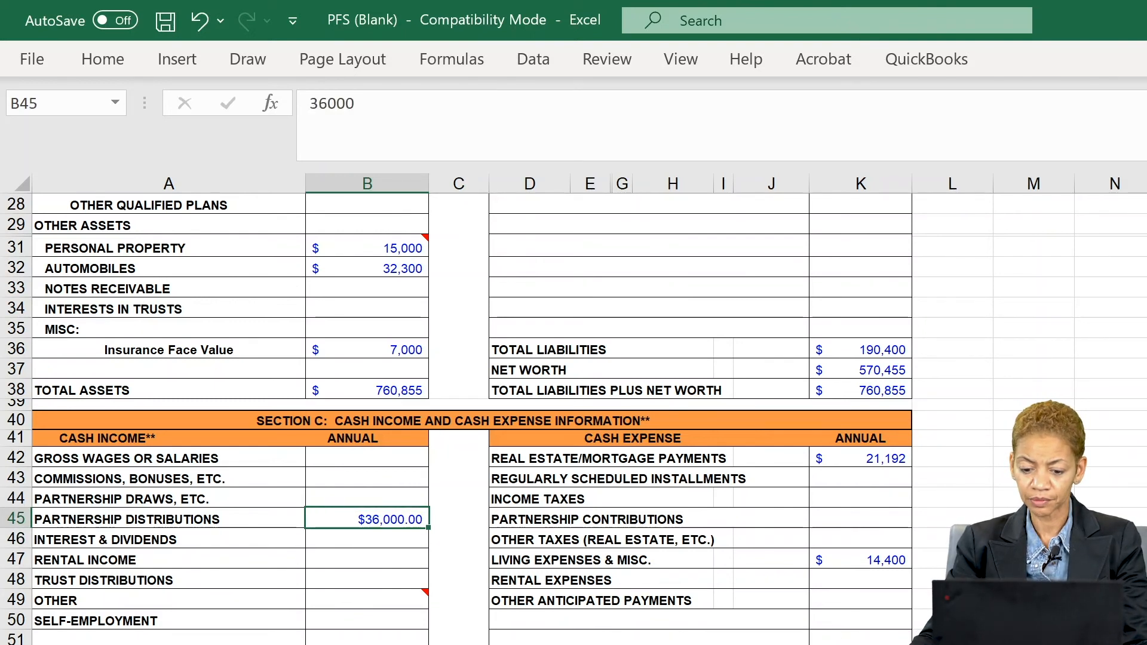
{"action": "left_click", "coordinate": [836, 644]}
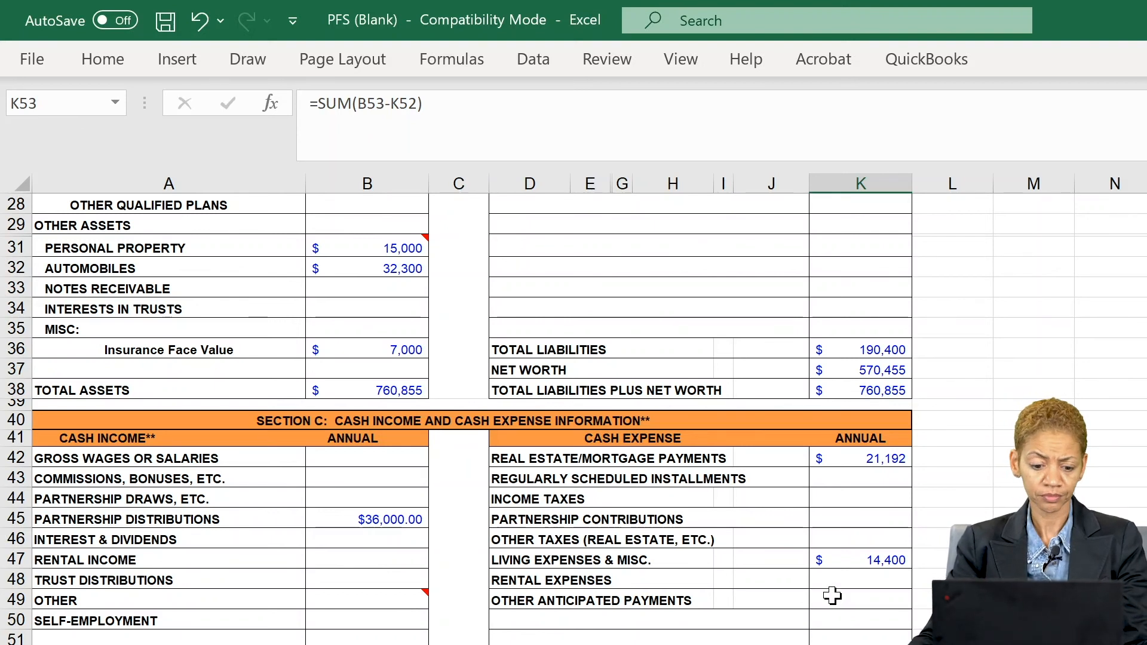
{"action": "left_click", "coordinate": [645, 606]}
{"action": "left_click", "coordinate": [617, 618]}
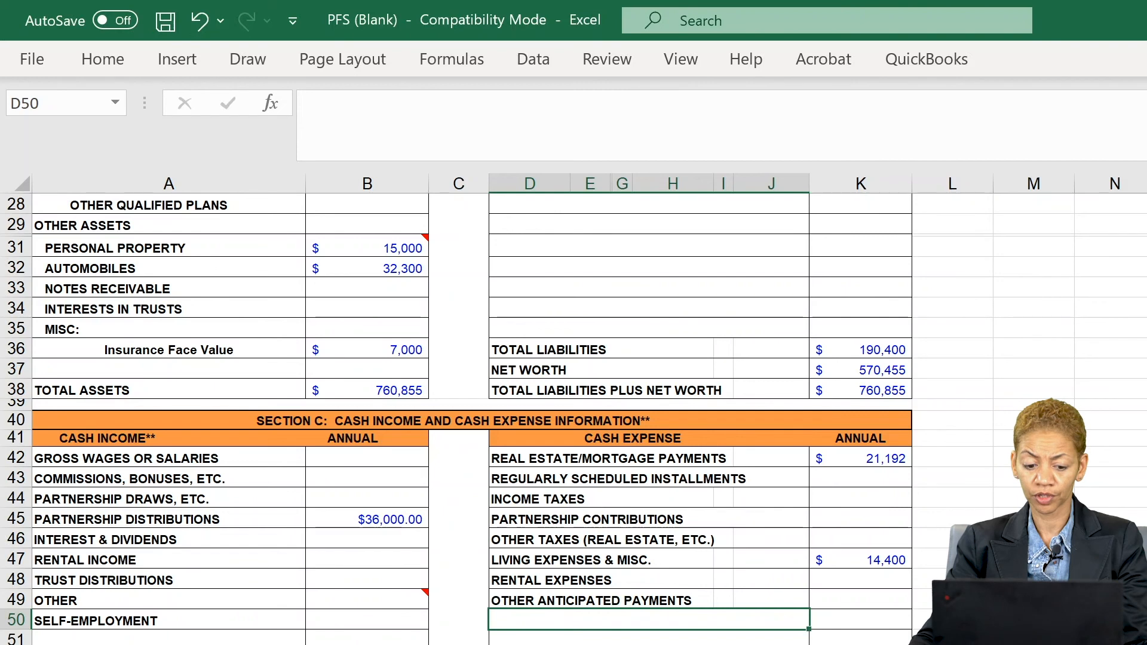
- Browse the Schedules, Schedule 7 other assets and additional comments sheets, then return to Schedule 1-Cash
{"action": "key", "text": "ctrl+Page_Down"}
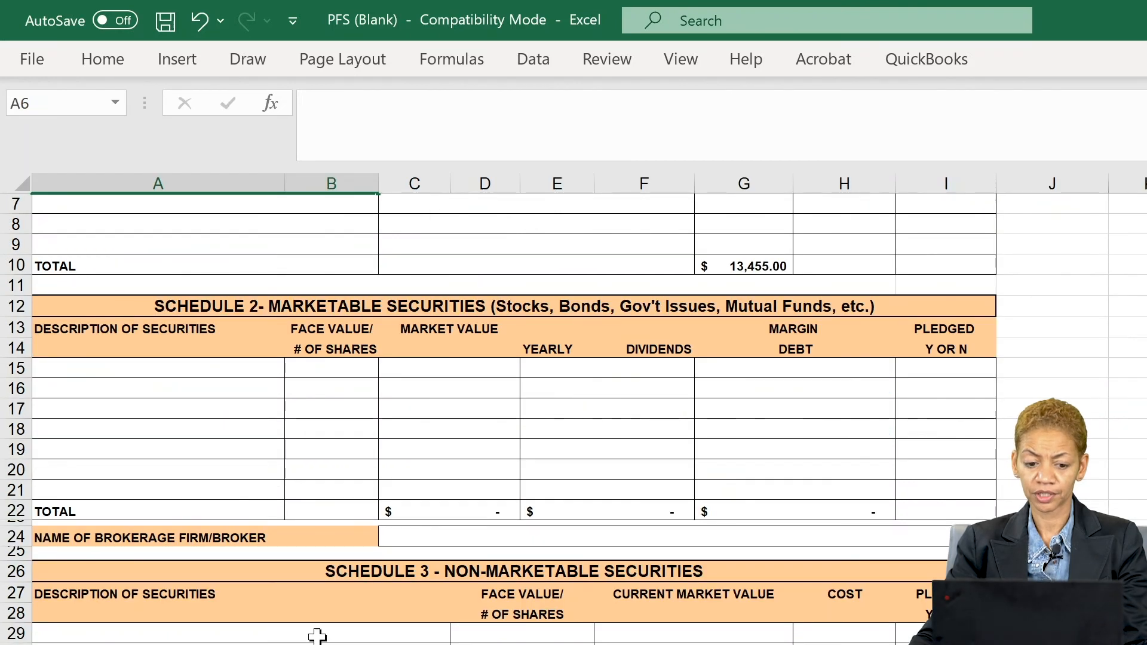
{"action": "scroll", "coordinate": [322, 637], "scroll_direction": "up", "scroll_amount": 2}
{"action": "scroll", "coordinate": [327, 640], "scroll_direction": "down", "scroll_amount": 5}
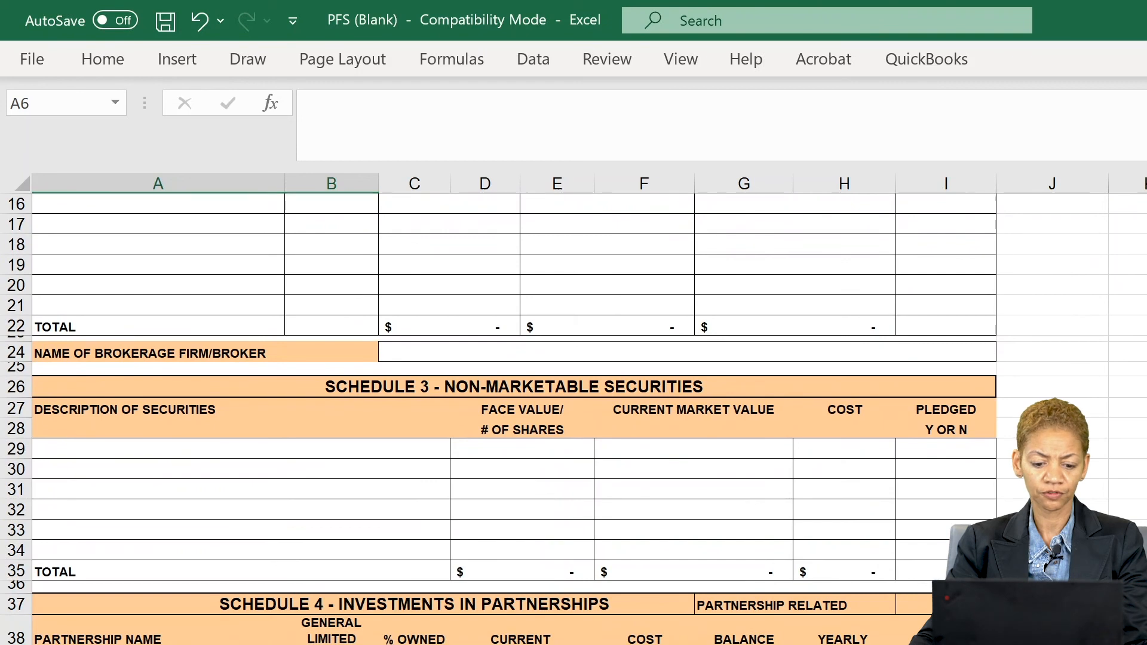
{"action": "key", "text": "ctrl+Page_Down"}
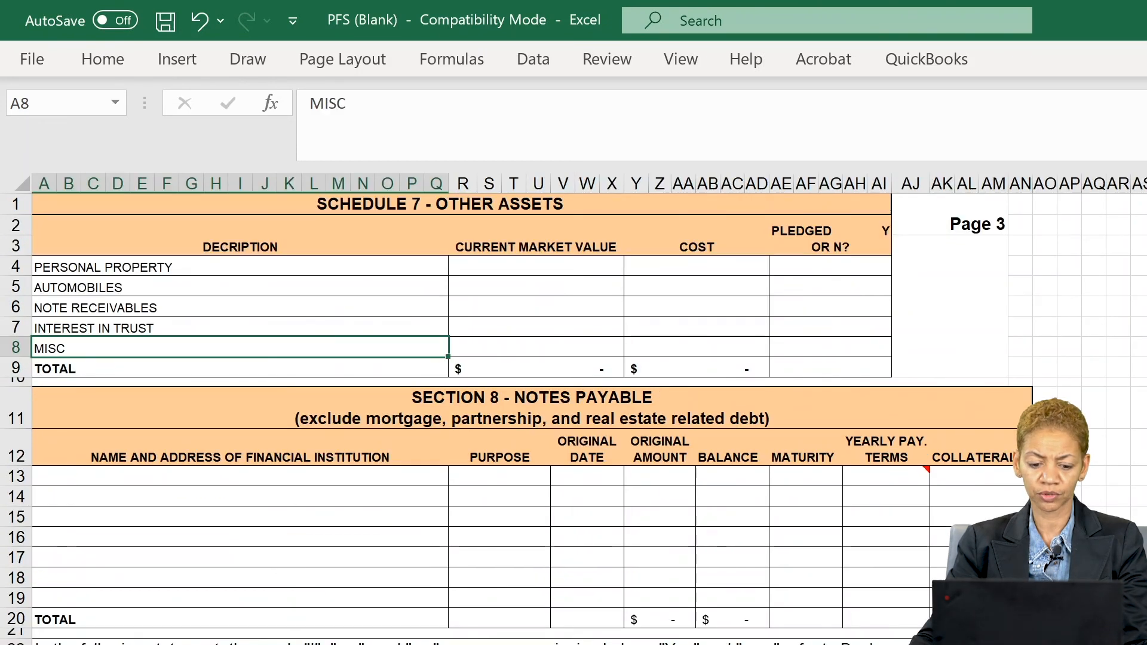
{"action": "key", "text": "ctrl+Page_Down"}
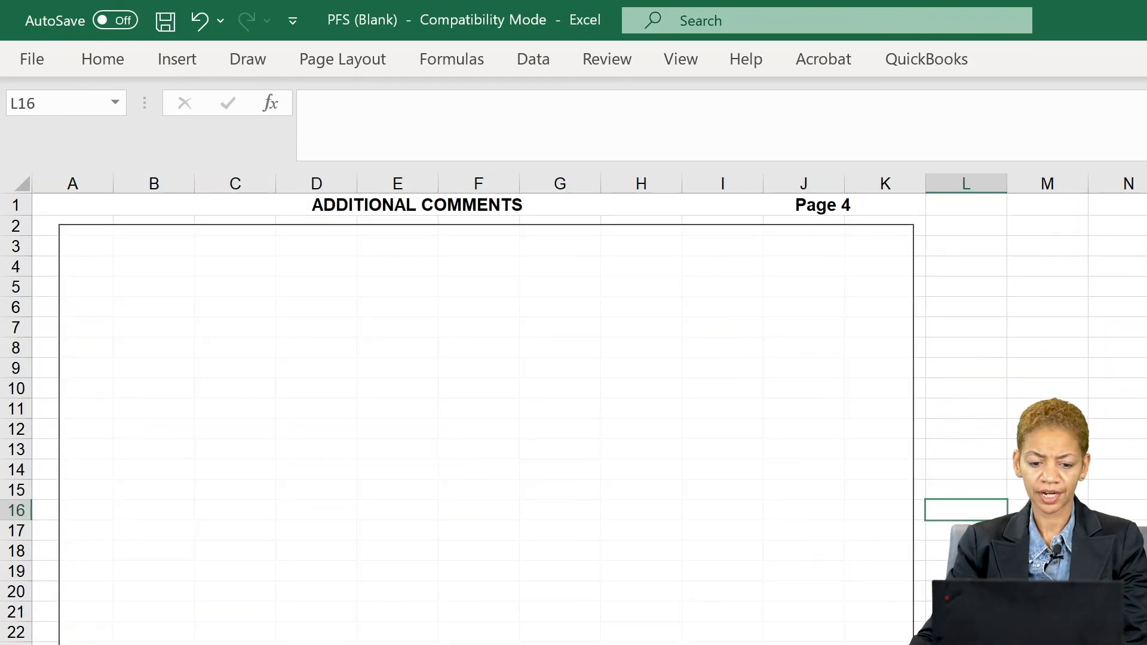
{"action": "key", "text": "ctrl+Page_Up"}
{"action": "key", "text": "ctrl+Page_Up"}
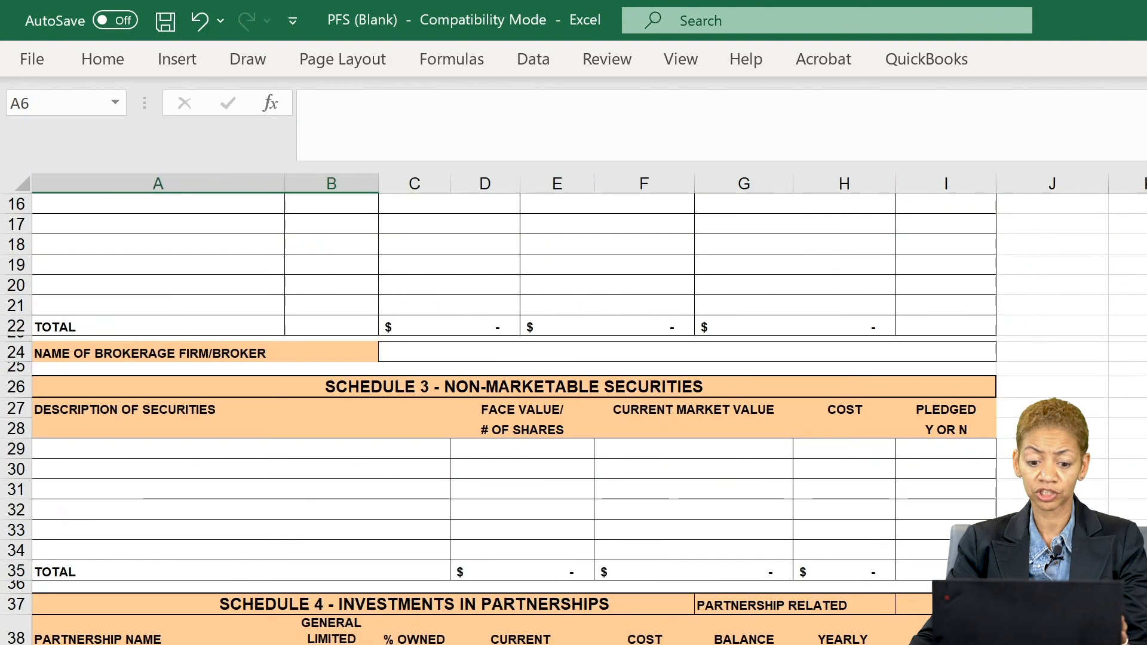
{"action": "scroll", "coordinate": [312, 586], "scroll_direction": "up", "scroll_amount": 5}
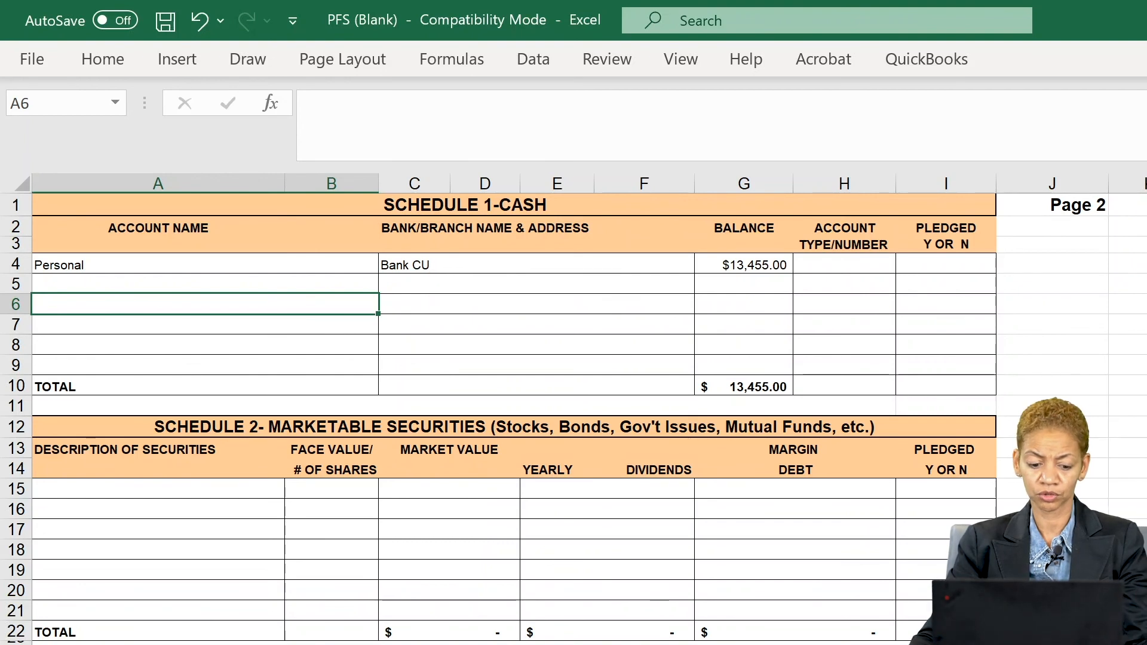
{"action": "left_click", "coordinate": [374, 644]}
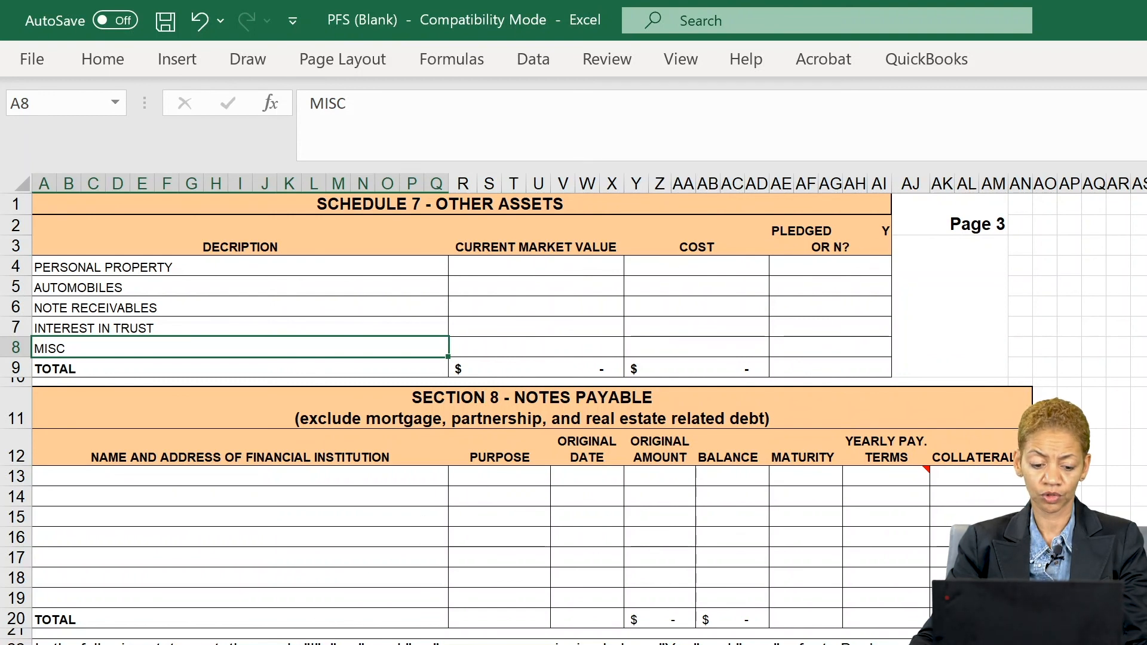
{"action": "key", "text": "ctrl+Page_Up"}
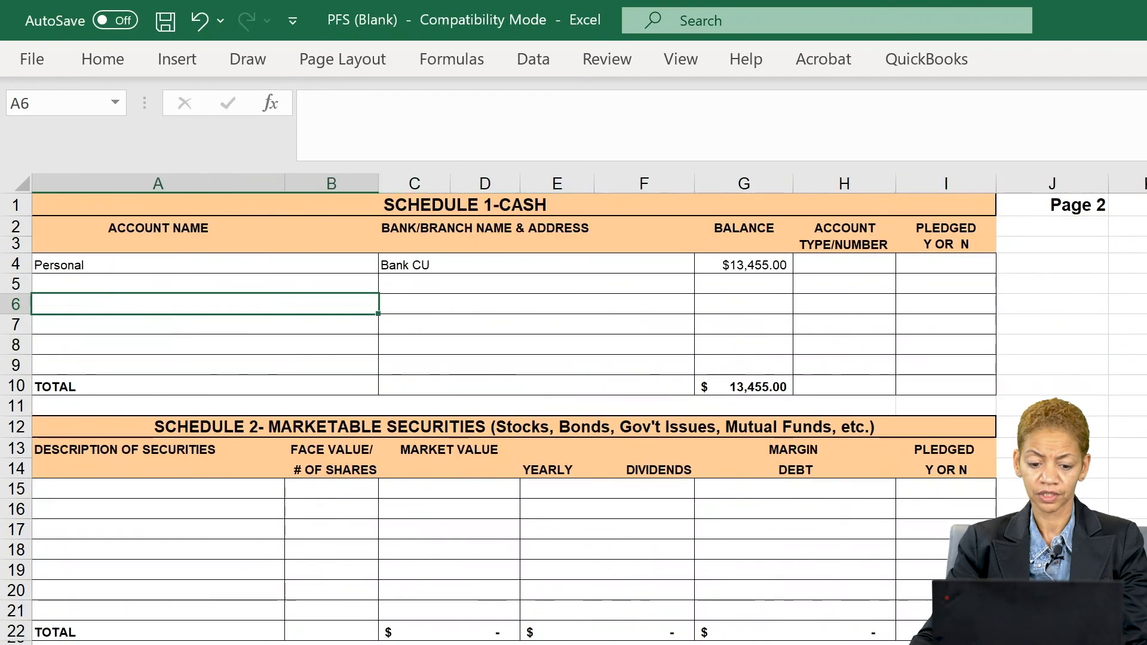
{"action": "scroll", "coordinate": [342, 559], "scroll_direction": "down", "scroll_amount": 2}
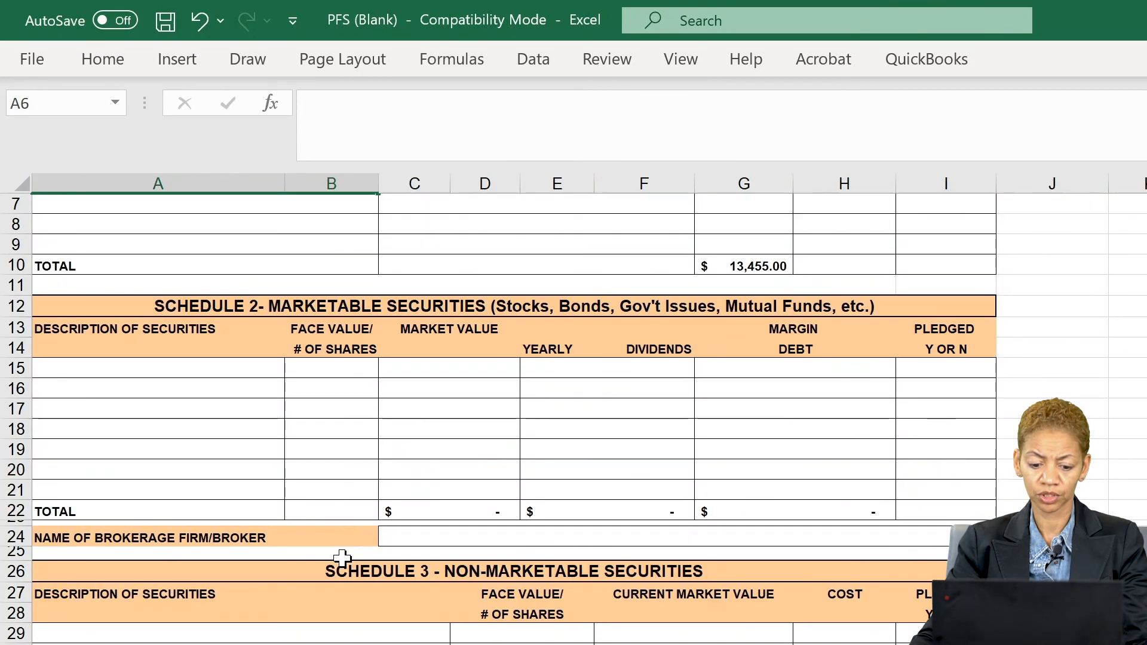
{"action": "scroll", "coordinate": [343, 559], "scroll_direction": "down", "scroll_amount": 6}
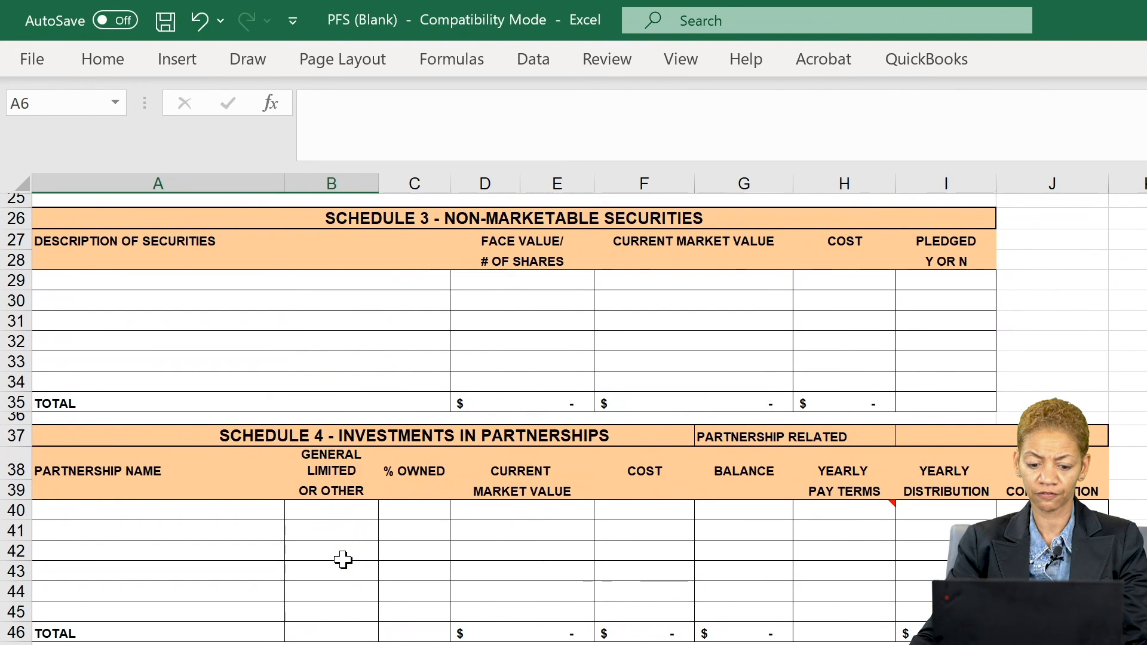
{"action": "scroll", "coordinate": [342, 559], "scroll_direction": "down", "scroll_amount": 1}
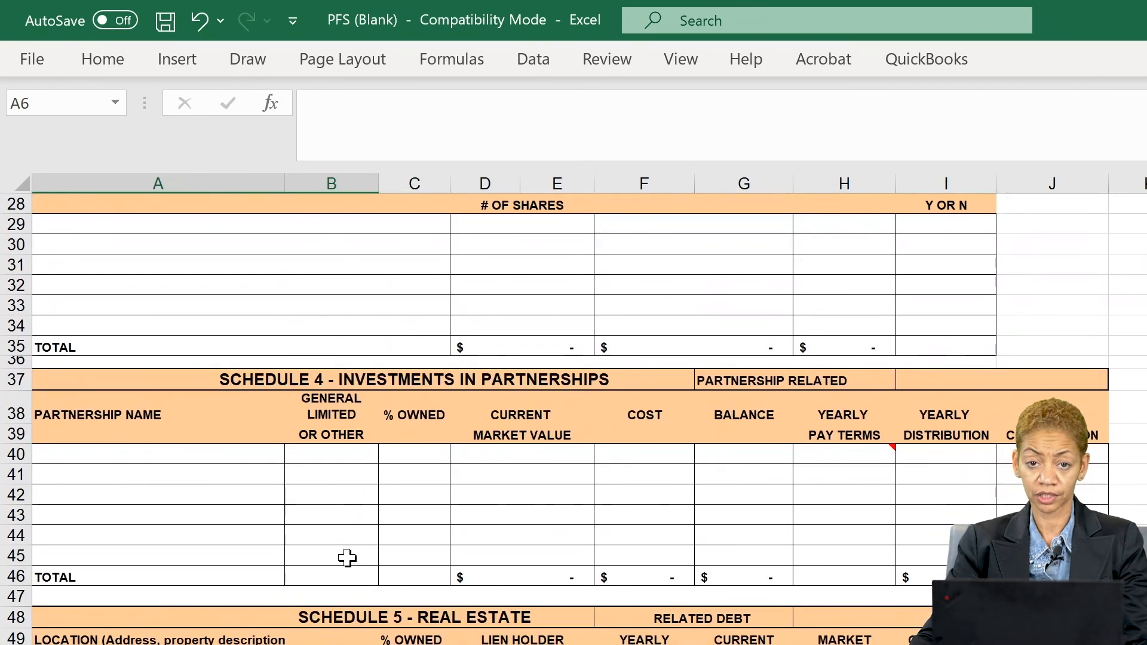
{"action": "left_click", "coordinate": [179, 644]}
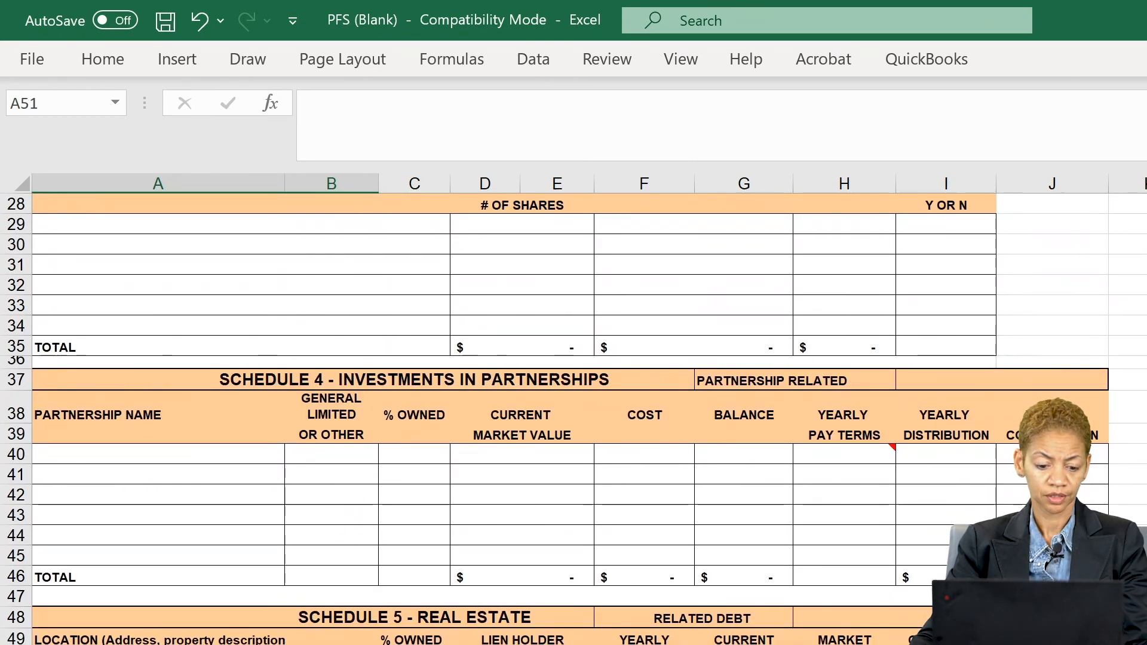
{"action": "scroll", "coordinate": [294, 522], "scroll_direction": "down", "scroll_amount": 2}
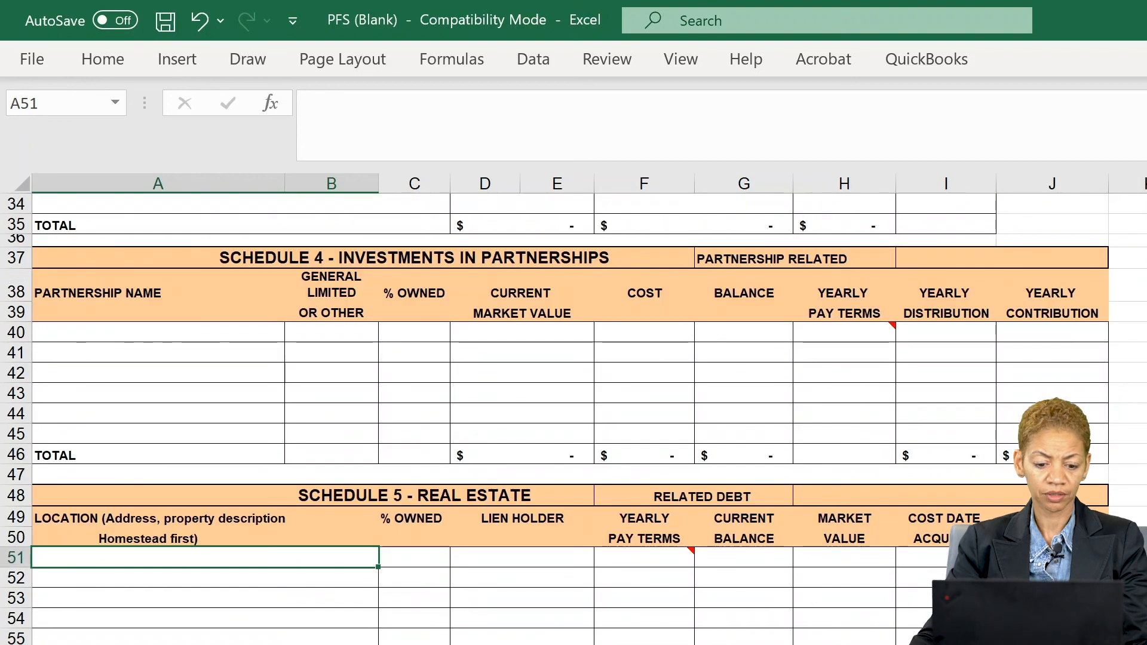